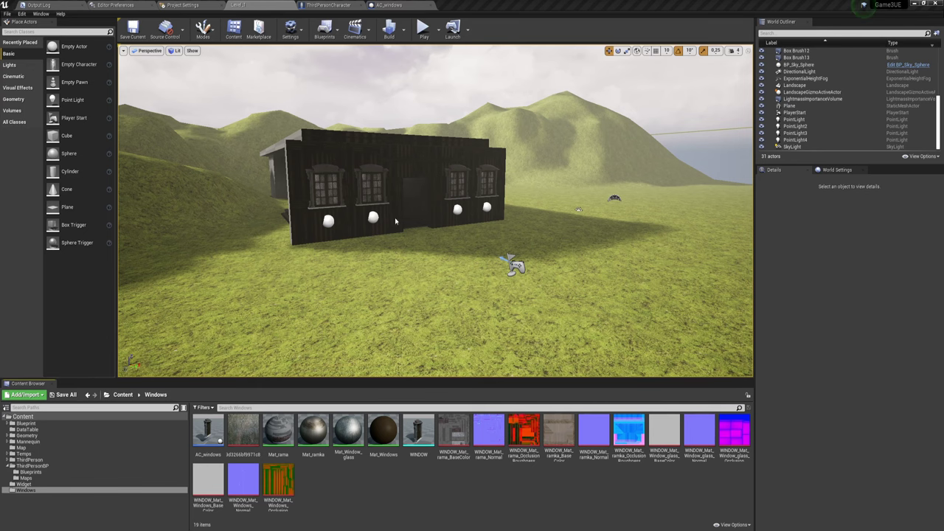
Step: Move the view to face the house and select its middle AC_windows window actor
mouse_move(395, 221)
right_mouse_down()
mouse_move(694, 271)
mouse_move(480, 268)
right_mouse_up()
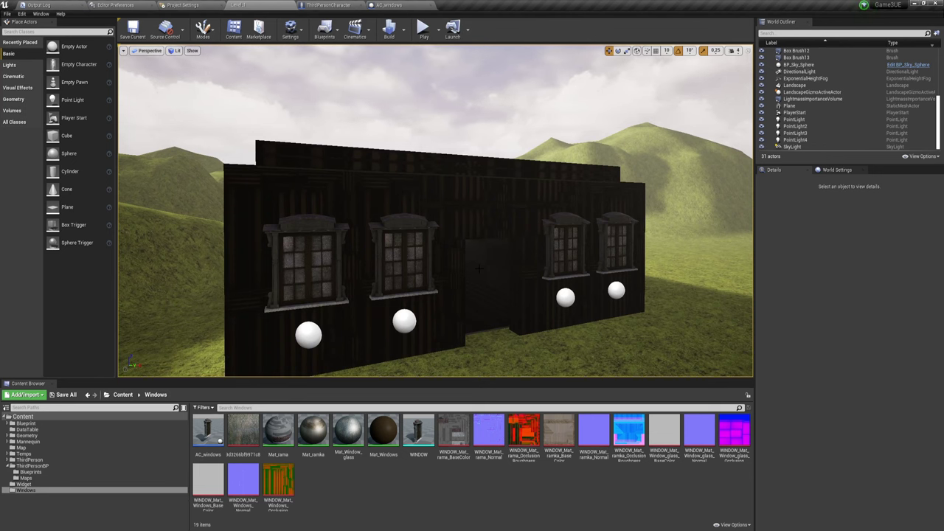
left_click(403, 258)
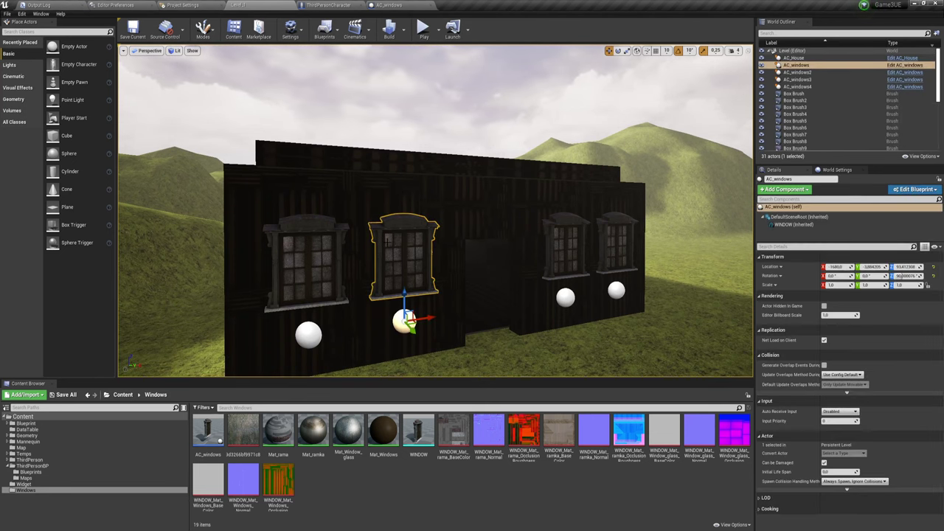
right_click_drag(675, 242, 675, 243)
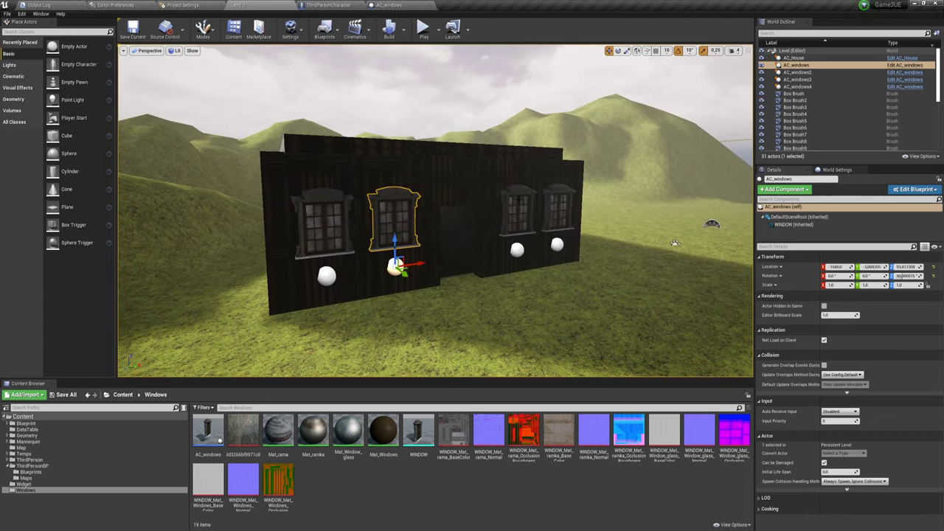
right_click_drag(503, 260, 460, 253)
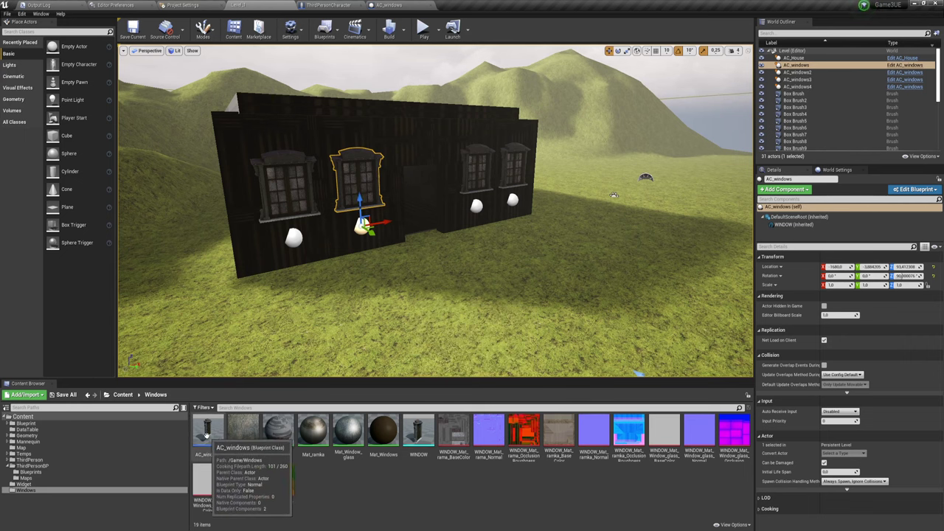
Step: In the AC_windows Blueprint, override the WINDOW mesh MassInKg to 500 and compile
double_click(208, 431)
right_click_drag(287, 200, 407, 174)
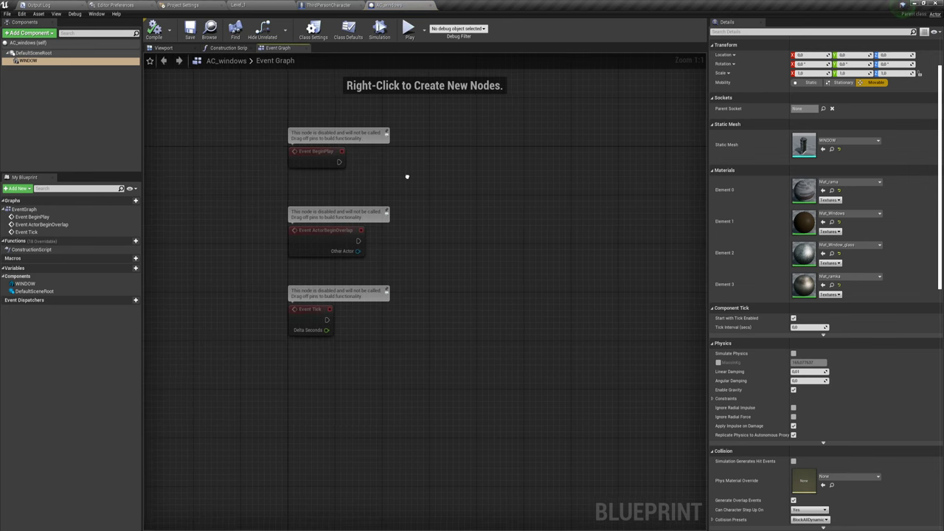
left_click_drag(299, 153, 507, 441)
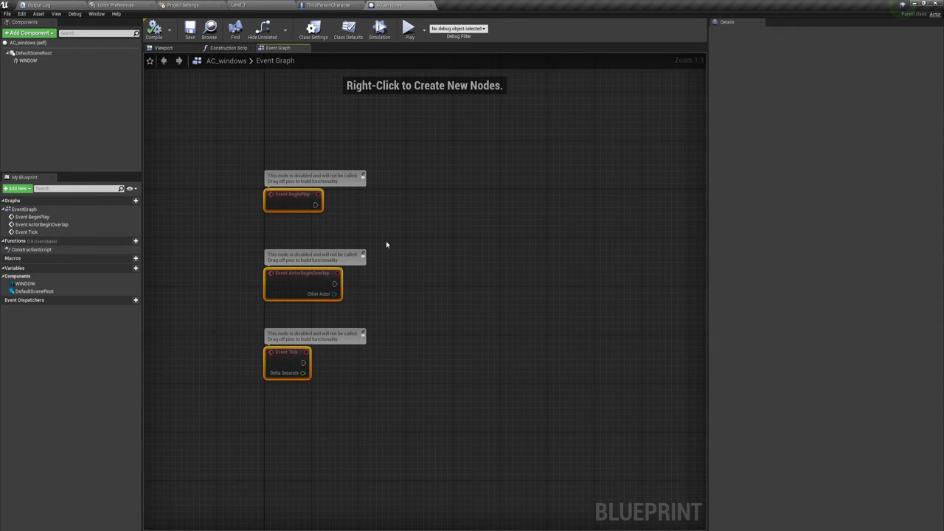
left_click(28, 60)
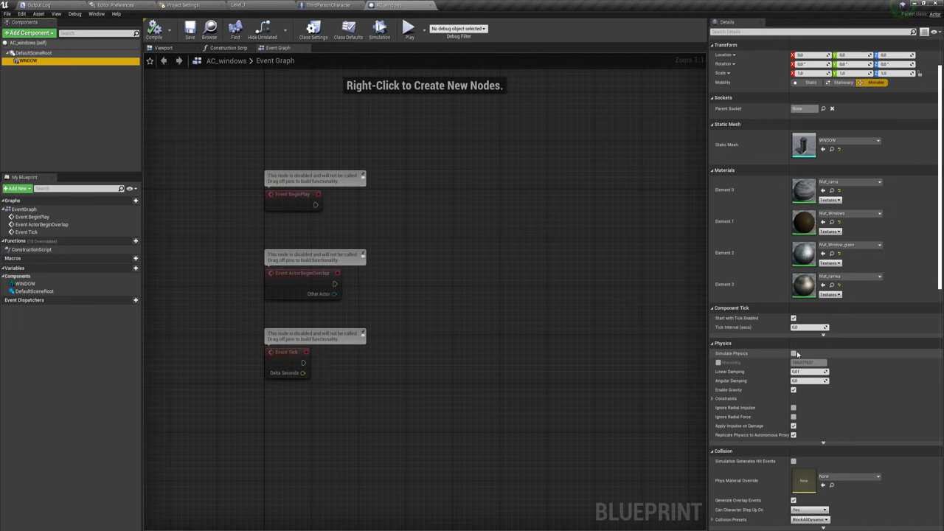
left_click(718, 363)
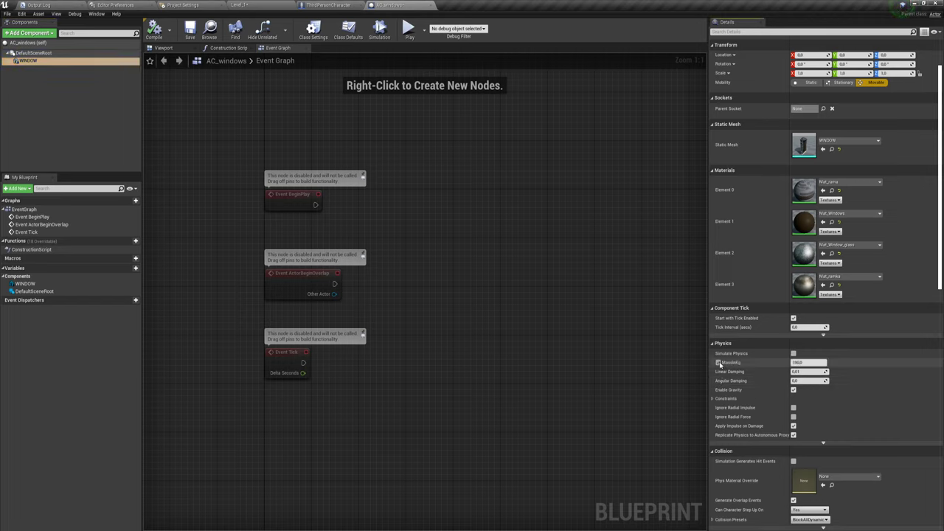
left_click(802, 362)
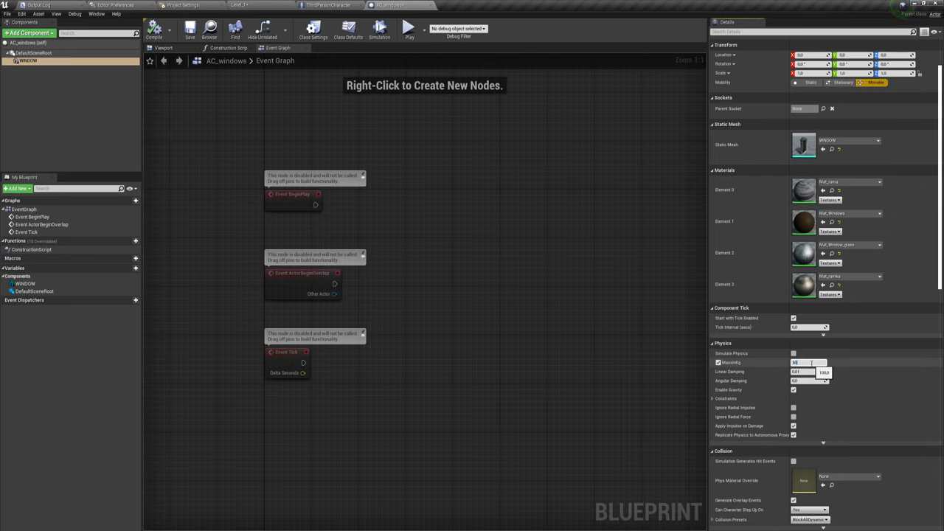
key("Return")
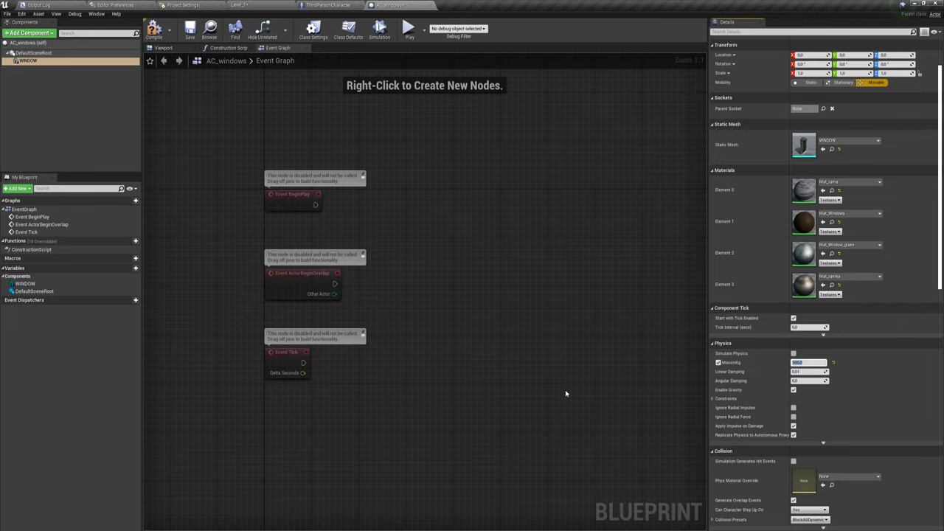
left_click(164, 37)
Step: Close the Blueprint tabs and set the left window's WINDOW mesh mass to 20 kg
left_click(431, 5)
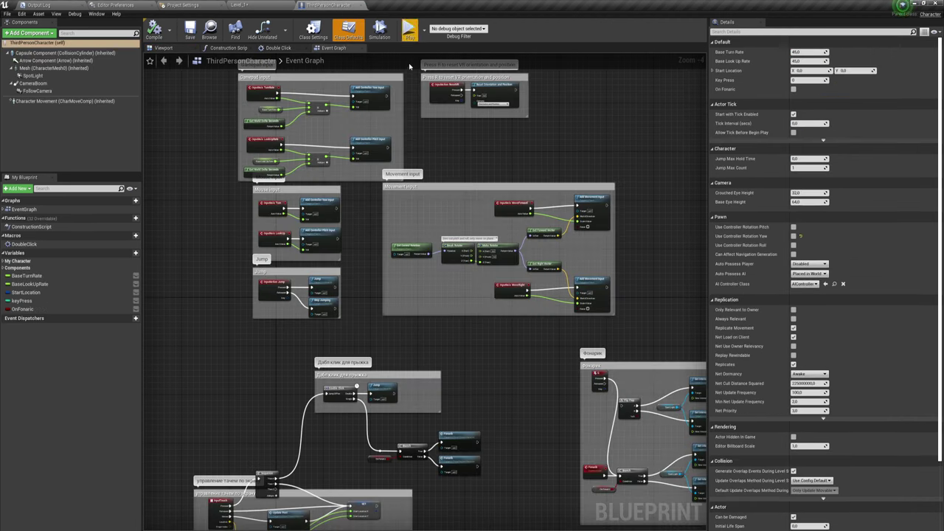
left_click(361, 6)
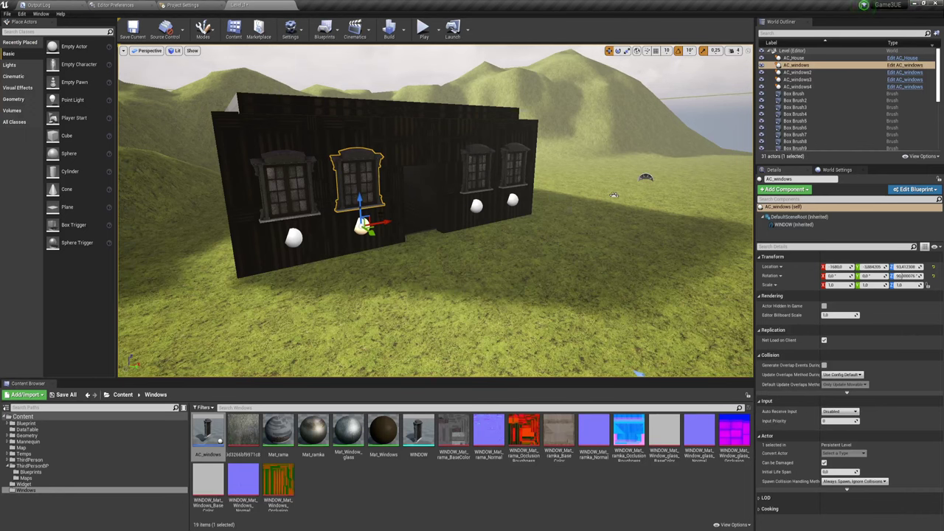
left_click(287, 183)
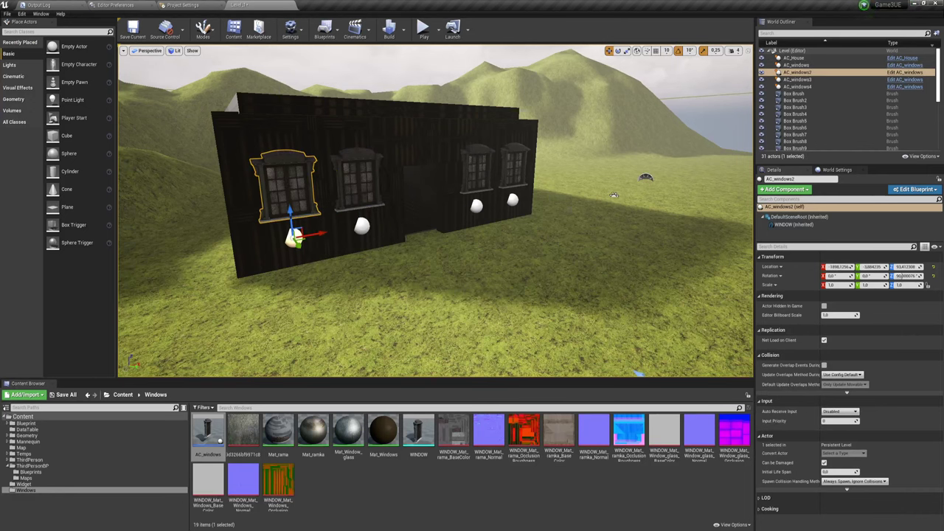
left_click(794, 224)
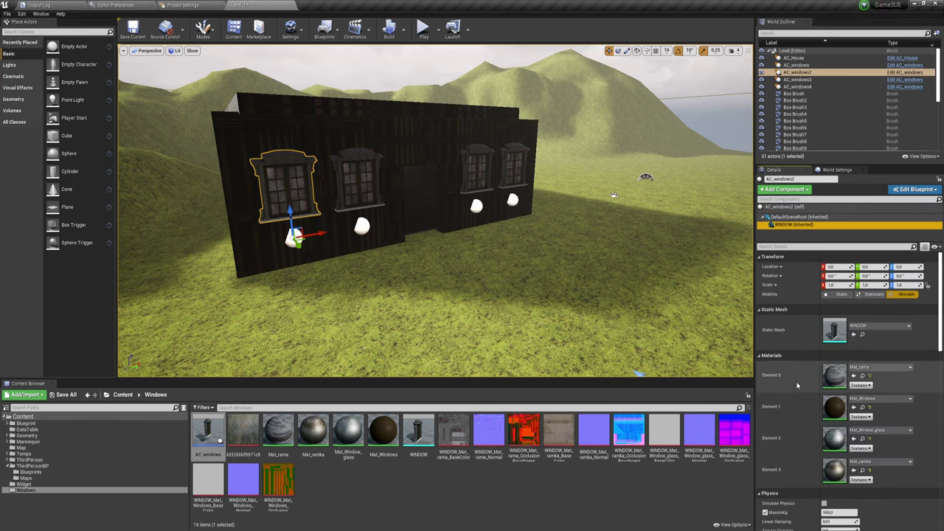
scroll(796, 384, "down", 2)
left_click(836, 440)
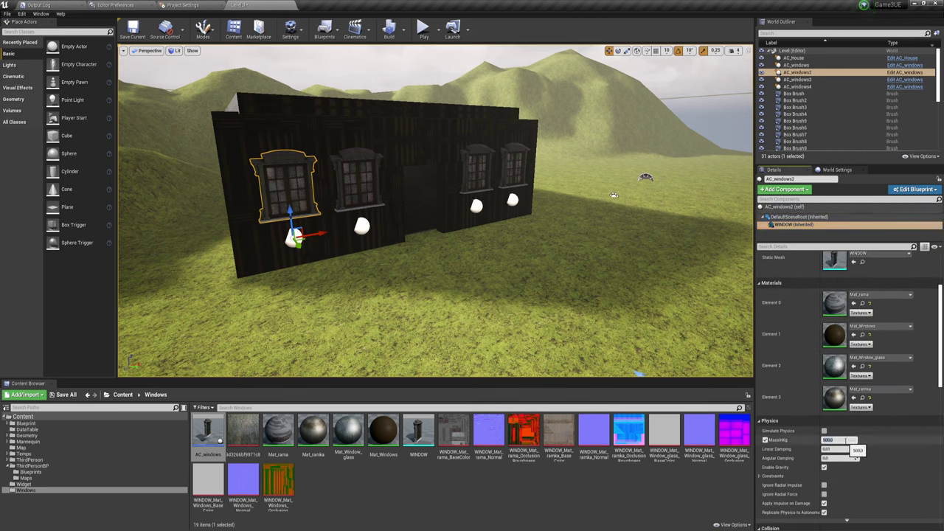
type("200")
key("Return")
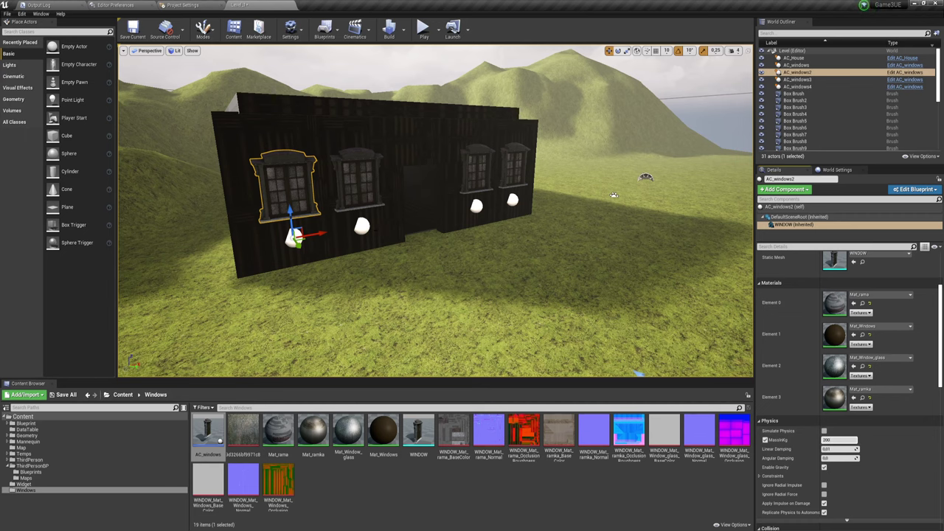
Step: Set the middle window's WINDOW mesh mass to 100 kg
left_click(358, 177)
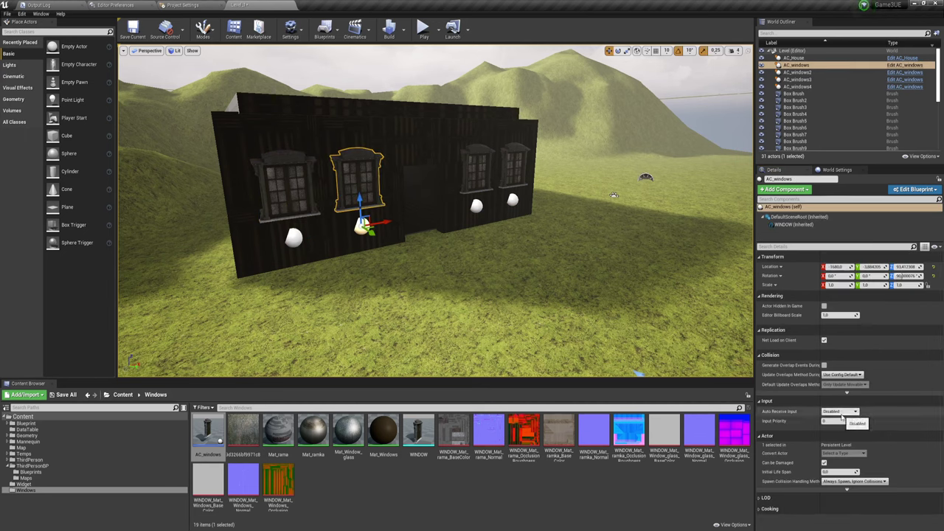
left_click(794, 224)
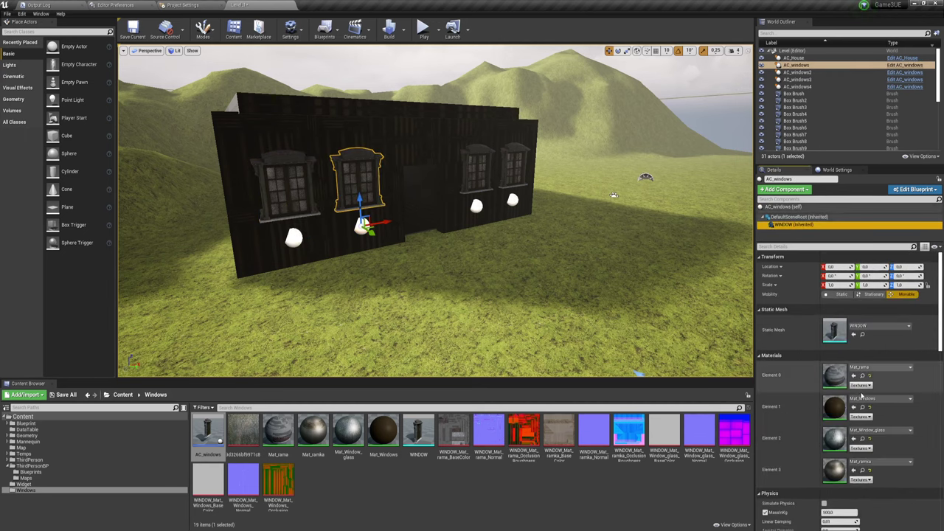
scroll(848, 332, "down", 2)
left_click(837, 464)
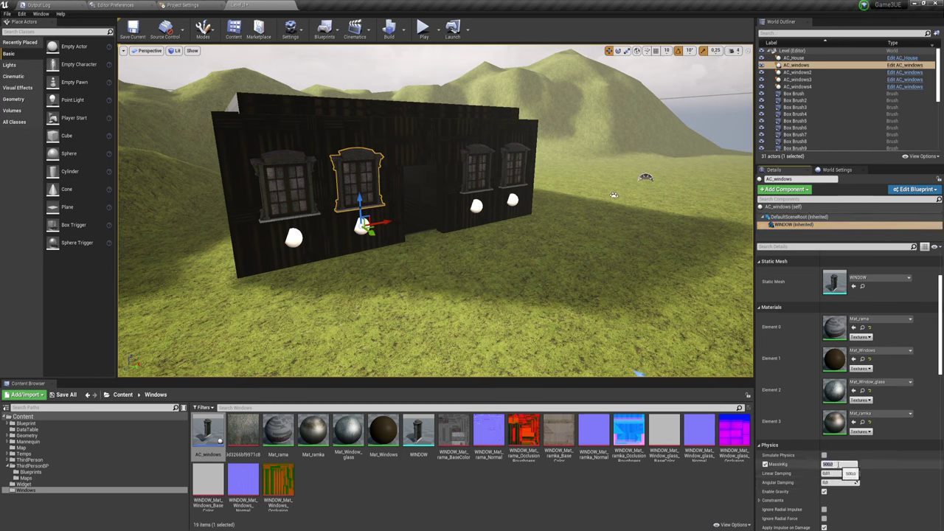
type("100")
key("Return")
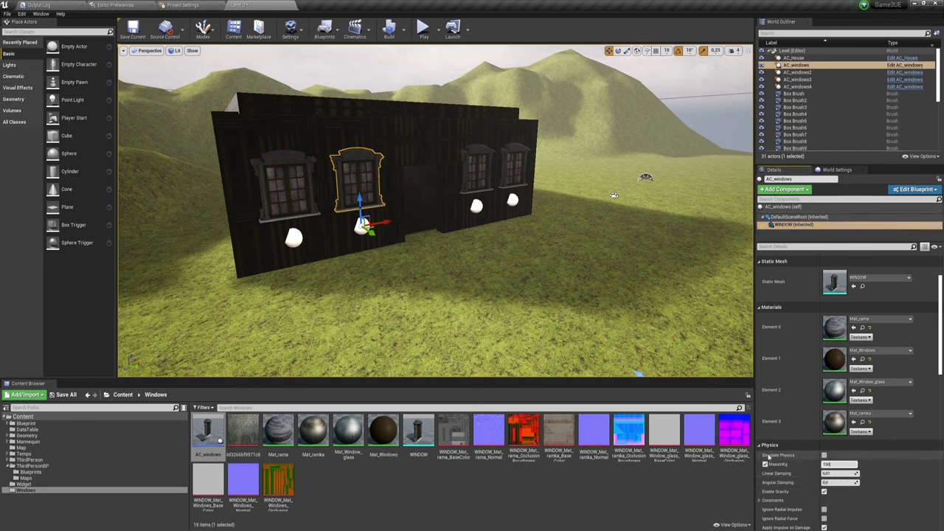
Step: Set the right window's WINDOW mesh mass override to 300 kg
left_click(512, 170)
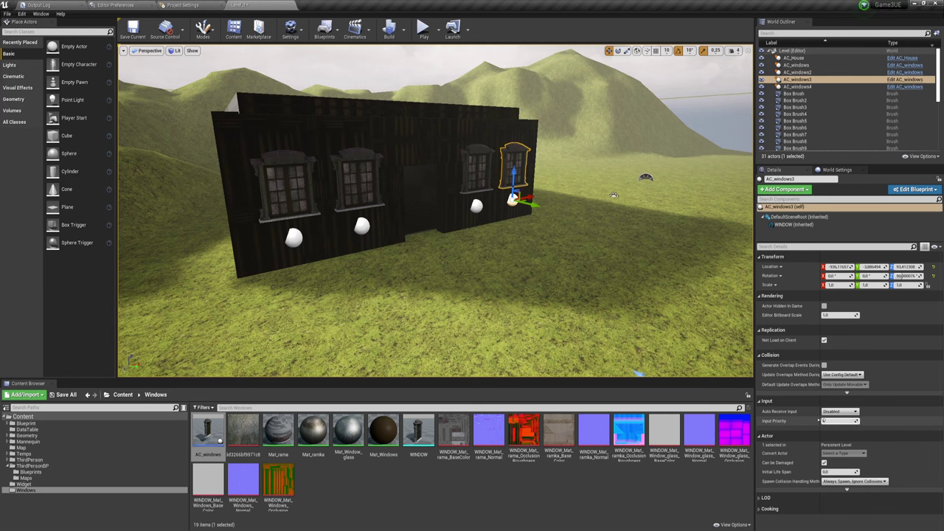
left_click(795, 224)
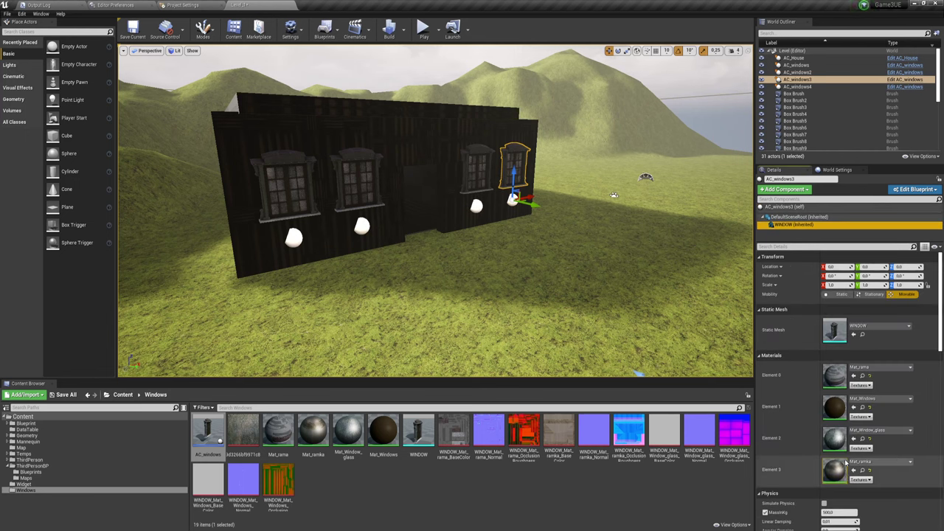
scroll(841, 472, "down", 2)
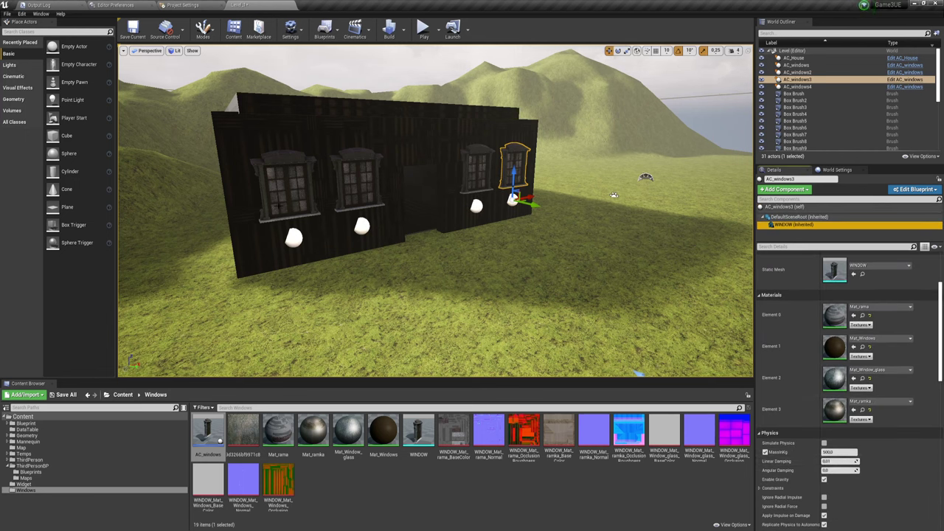
left_click(841, 452)
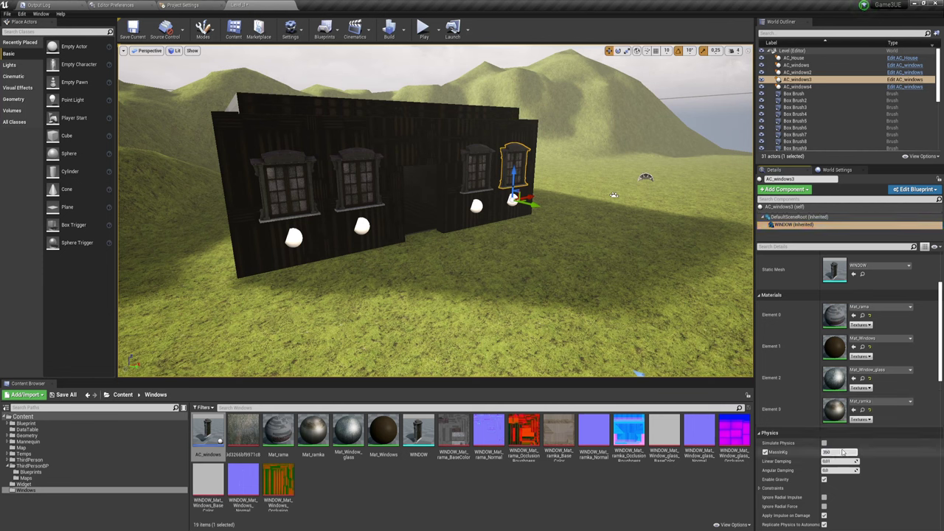
key("Return")
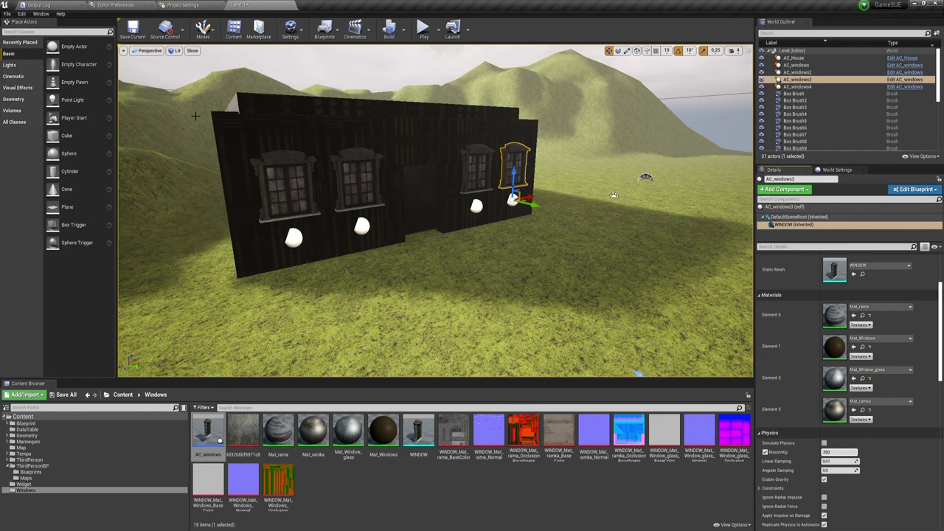
Step: Place a Box Trigger in front of the house and scale it to extent 657.5 × 2.5 × 126.25
left_click_drag(500, 215, 514, 232, "alt")
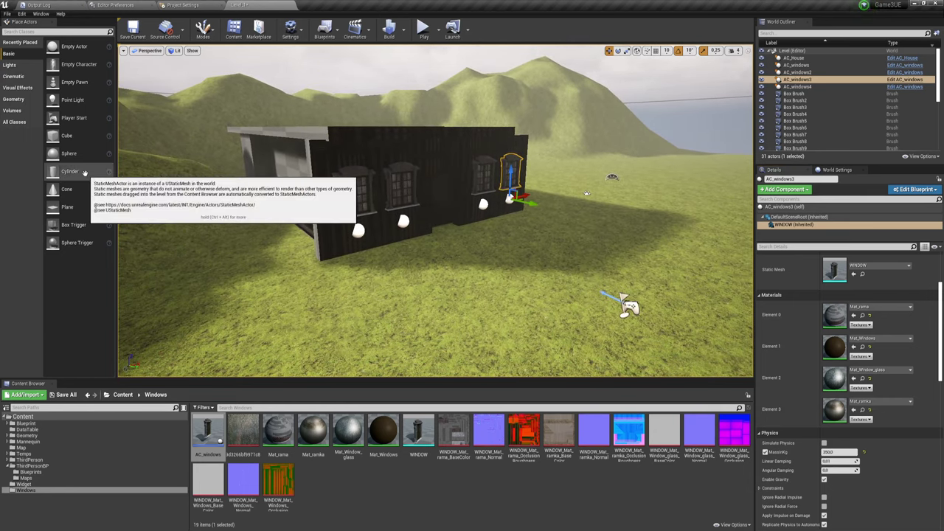
mouse_move(70, 172)
left_mouse_down()
mouse_move(521, 286)
mouse_move(541, 281)
left_mouse_up()
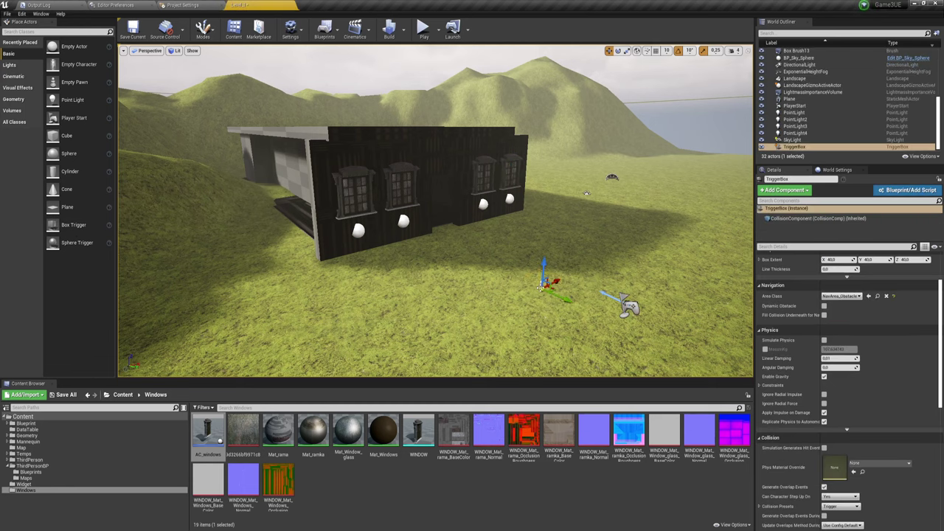
key("r")
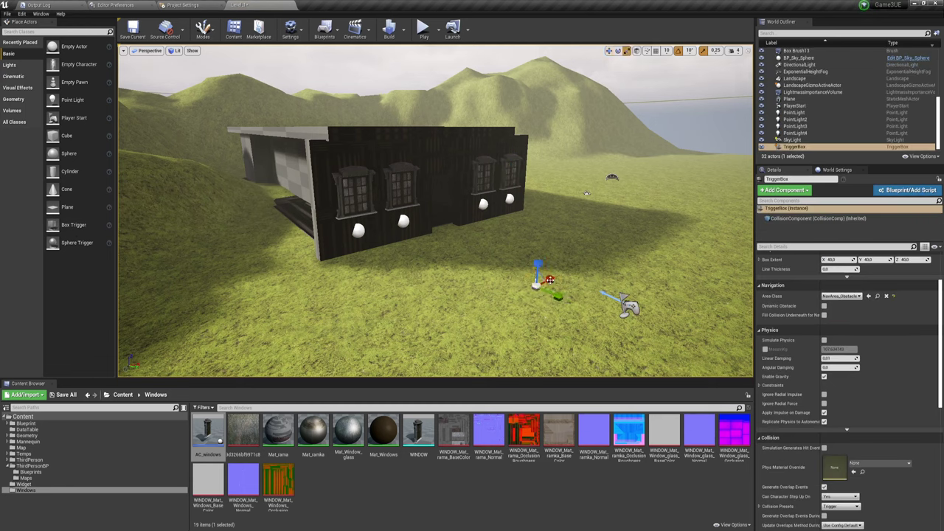
left_click_drag(554, 271, 628, 237)
left_click_drag(537, 263, 537, 244)
left_click_drag(558, 295, 547, 299)
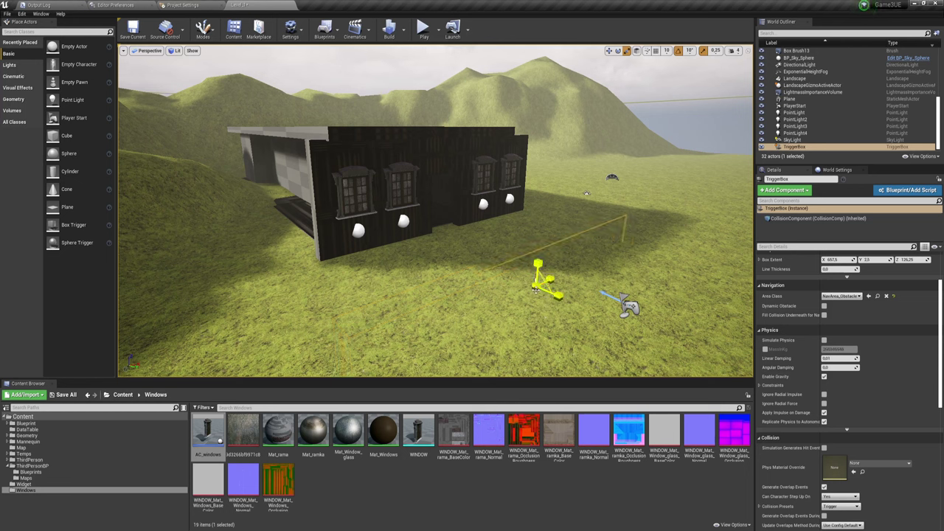
Step: Move the trigger box back against the house front and check its placement
key("e")
key("w")
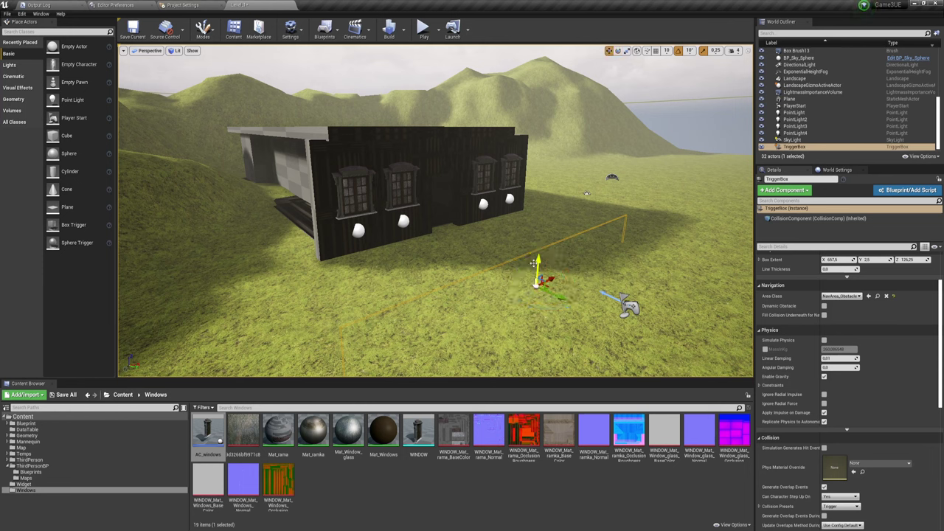
left_click_drag(536, 260, 551, 221)
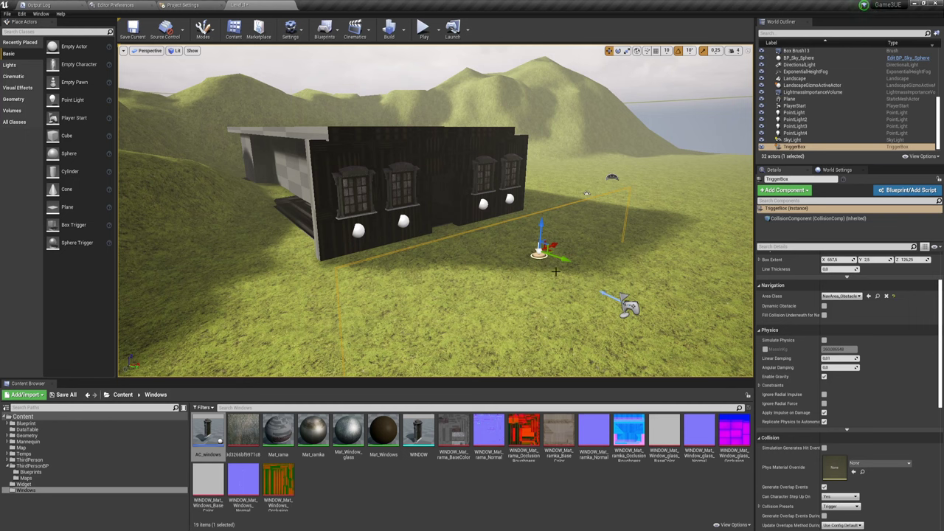
right_click_drag(555, 271, 555, 271)
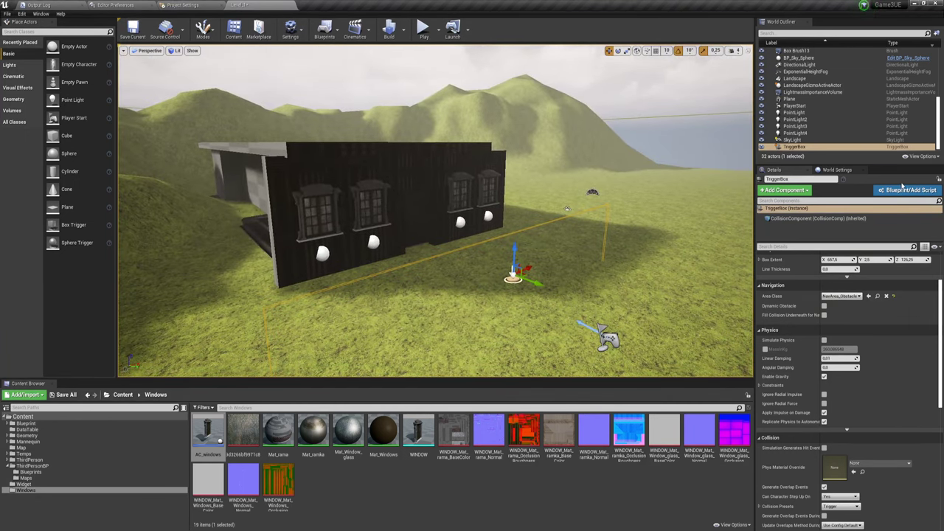
Step: Convert the trigger box to TriggerBox_Blueprint and add an OnComponentBeginOverlap event for its Collision Component
left_click(906, 189)
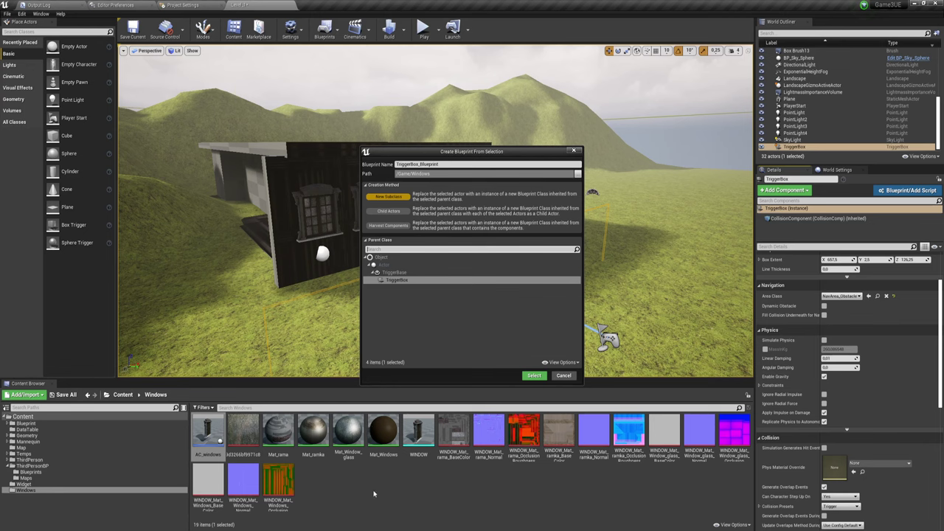
left_click(535, 376)
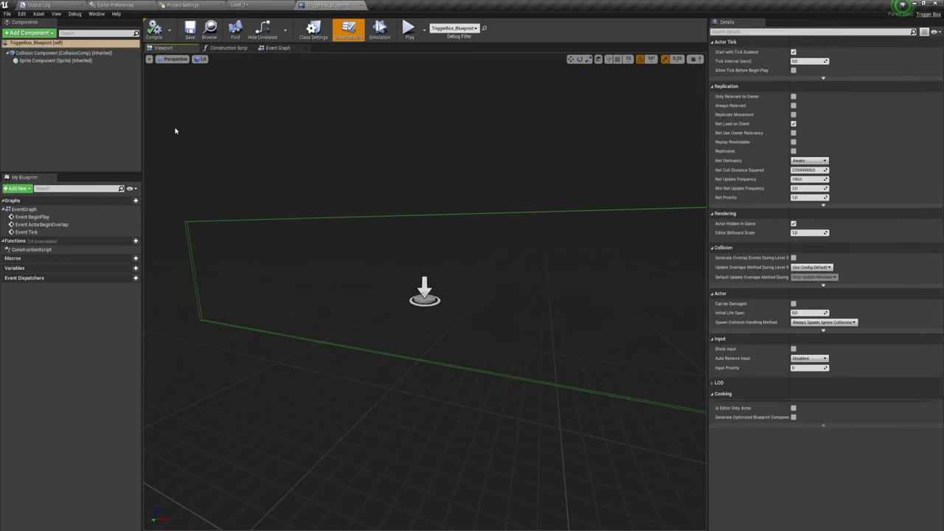
left_click(63, 53)
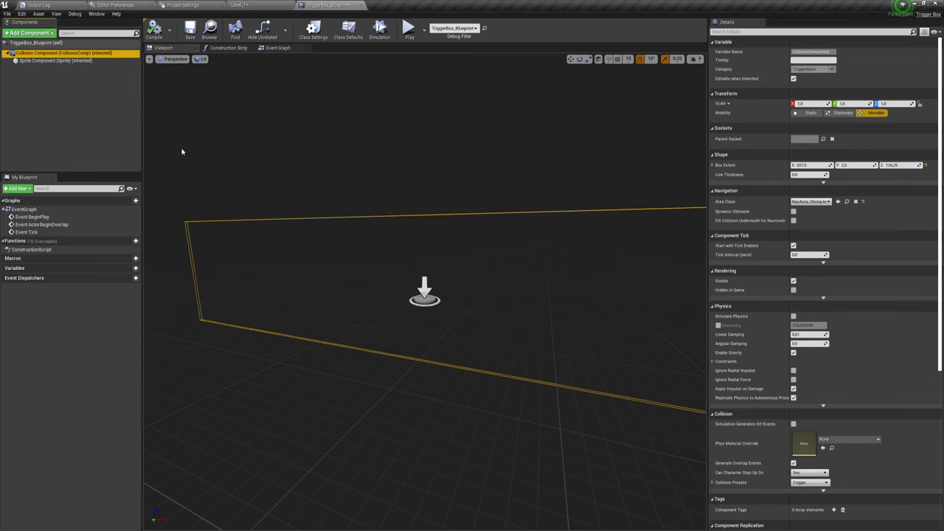
right_click(49, 53)
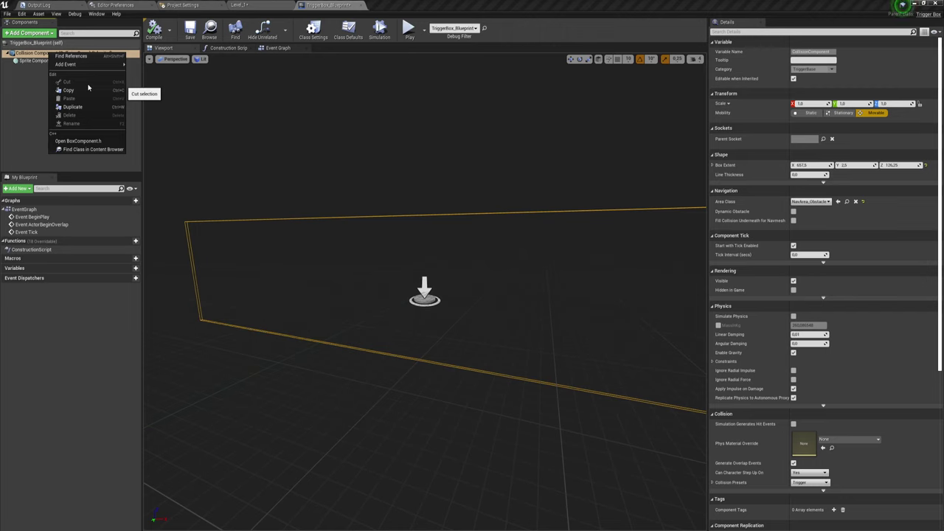
mouse_move(105, 65)
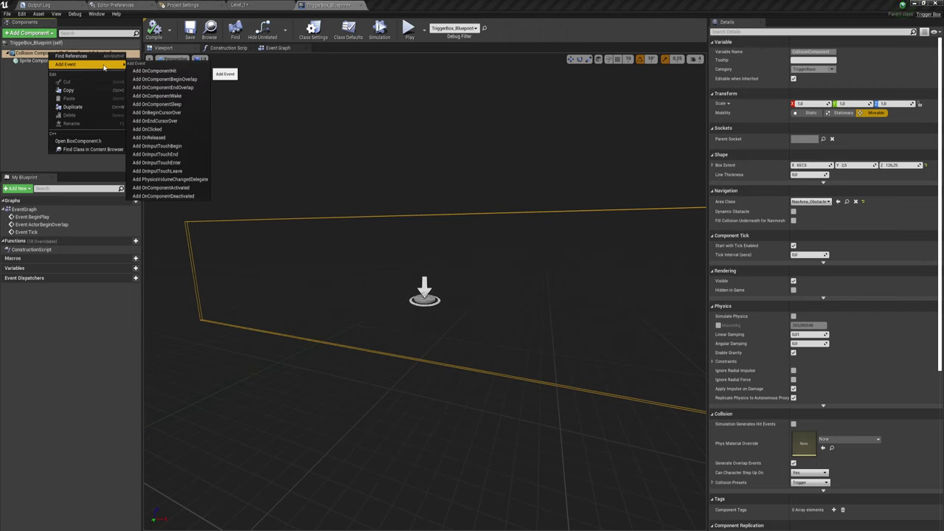
left_click(162, 82)
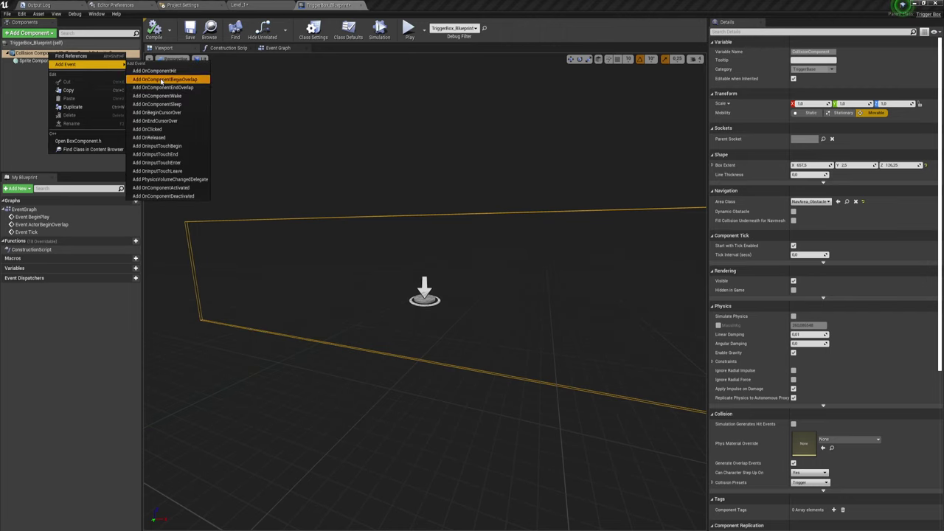
right_click_drag(401, 212, 353, 218)
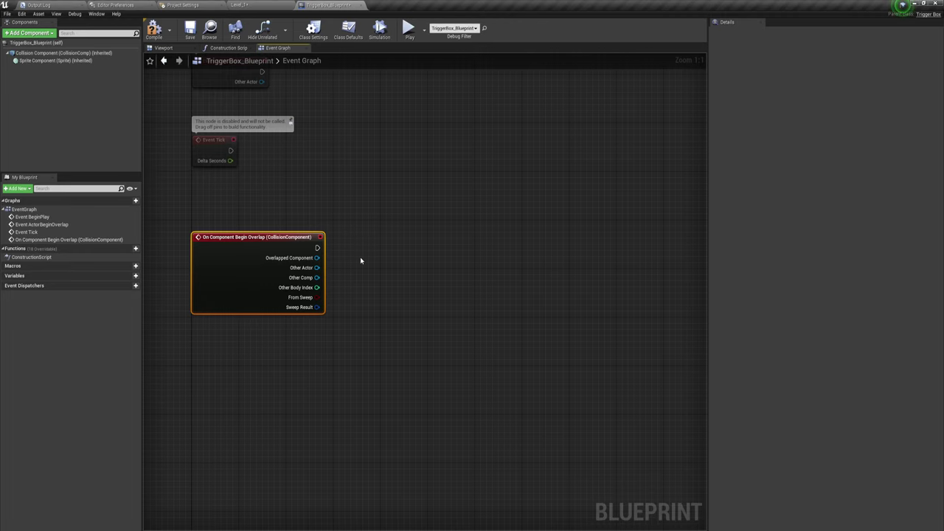
right_click_drag(360, 260, 317, 246)
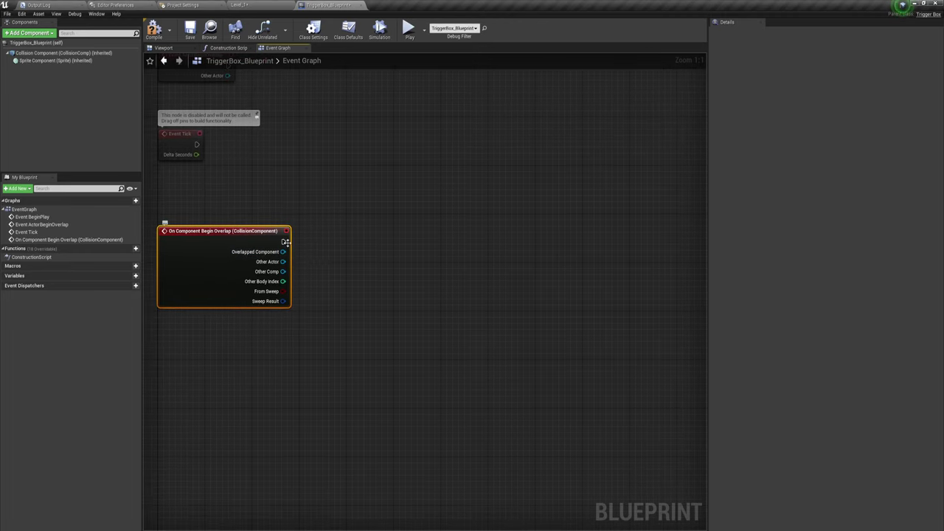
Step: Feed the event's Other Actor into a Cast To ThirdPersonCharacter node
left_click_drag(283, 262, 327, 256)
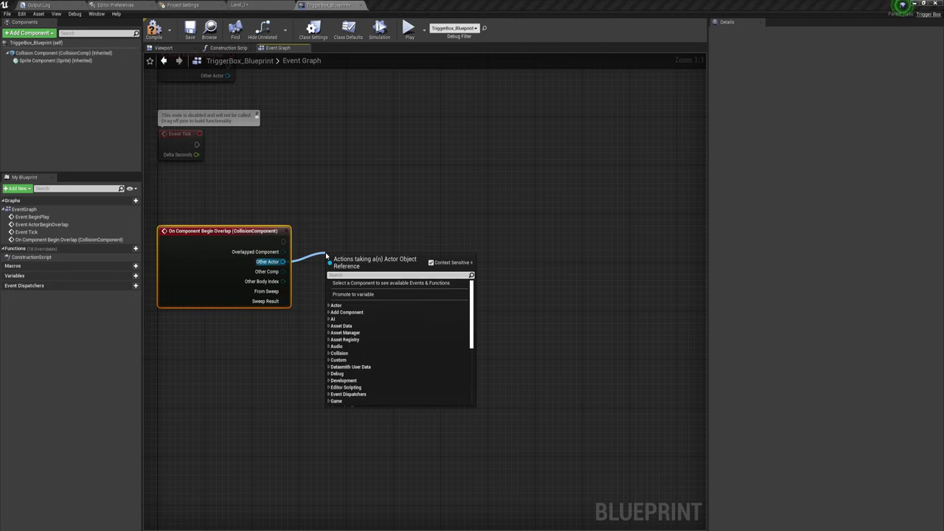
type("cast")
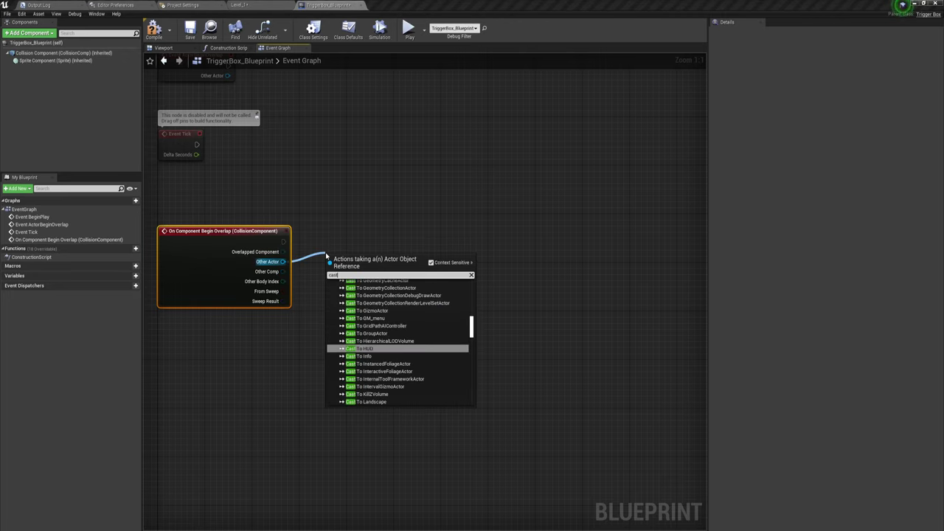
type(" to t")
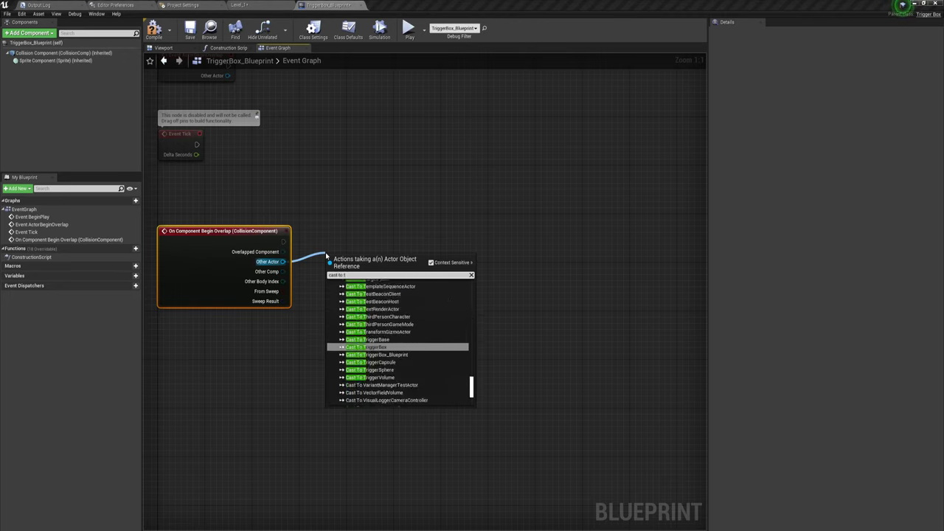
type("h")
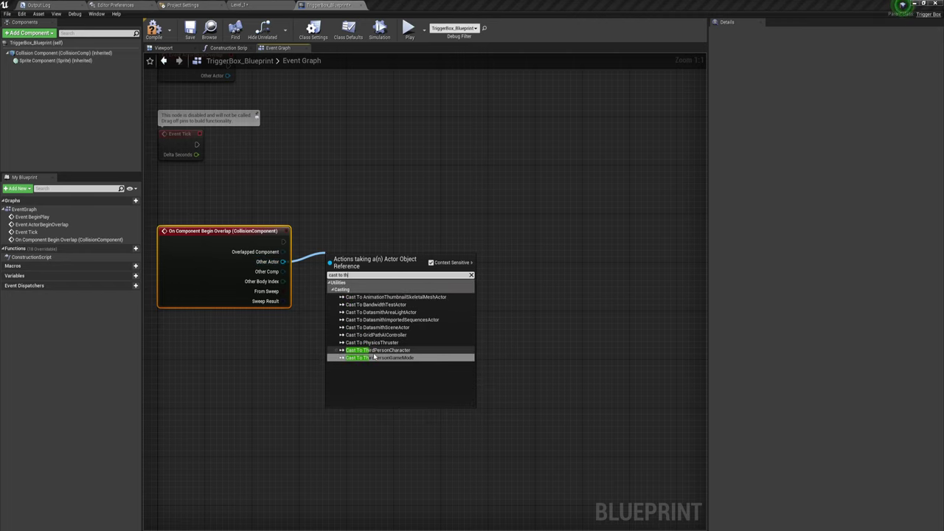
left_click(376, 351)
left_click_drag(353, 258, 342, 235)
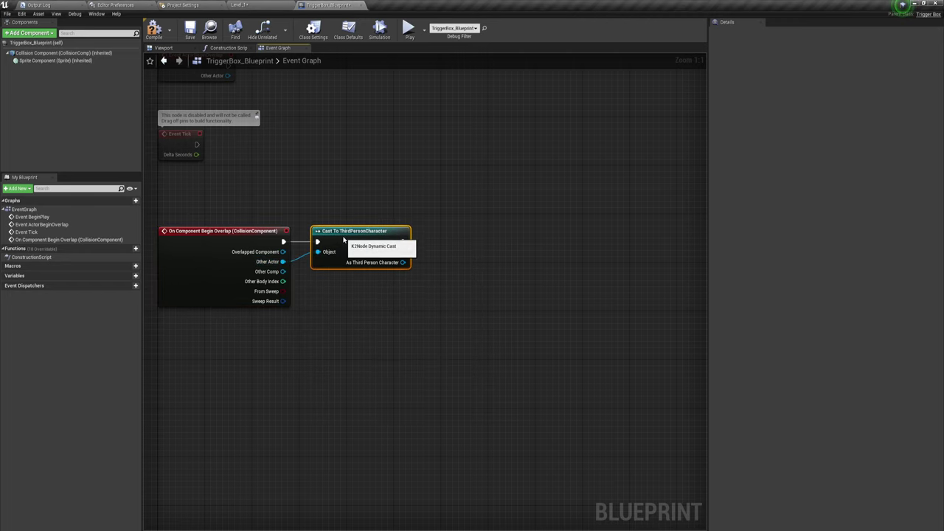
right_click_drag(472, 297, 430, 306)
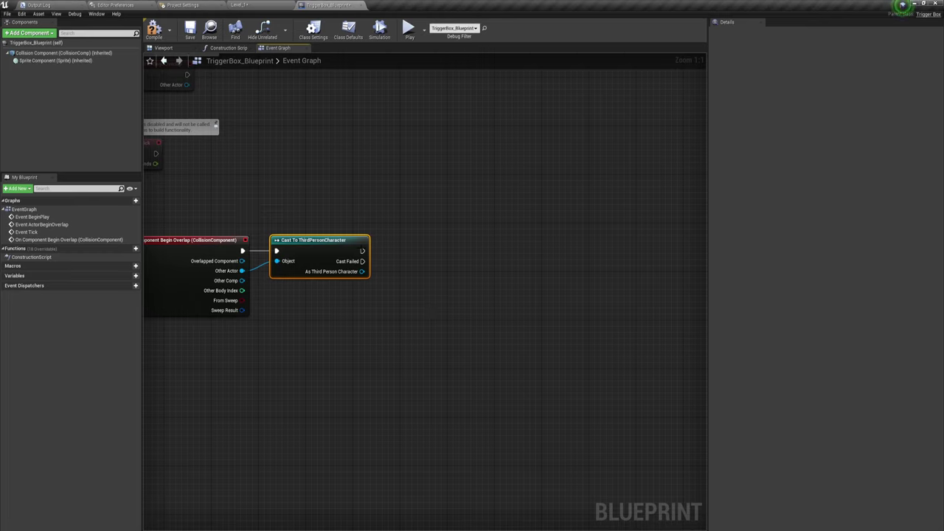
left_click_drag(362, 251, 433, 250)
left_click(412, 267)
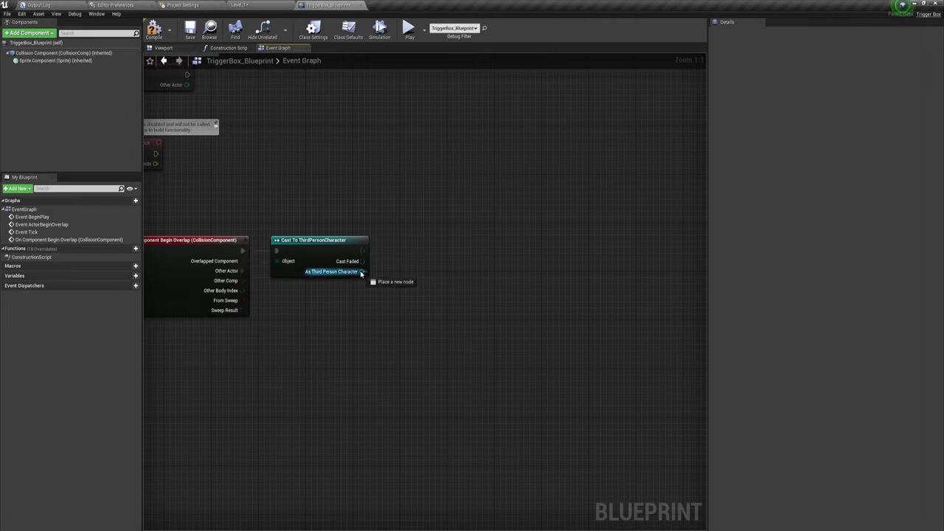
Step: Add a Disable Input node after the cast, targeting As Third Person Character
left_click_drag(362, 271, 430, 254)
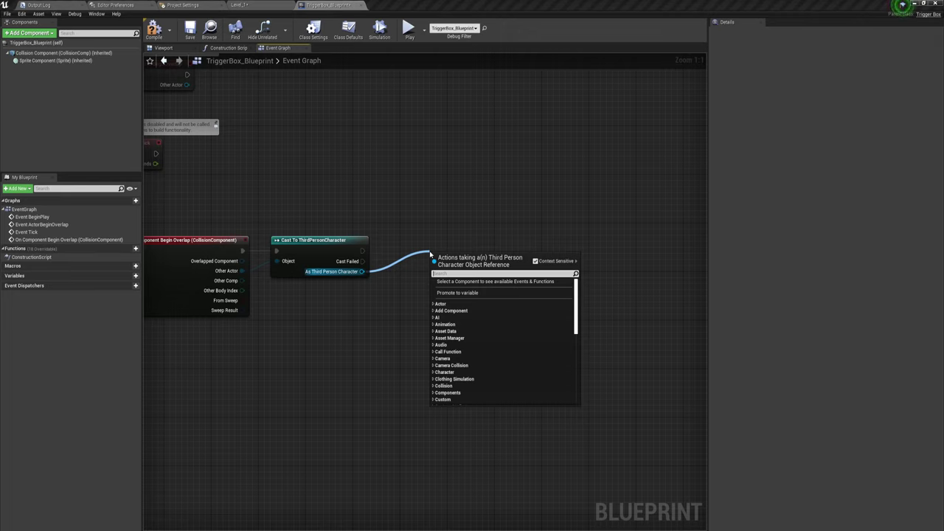
type("disa")
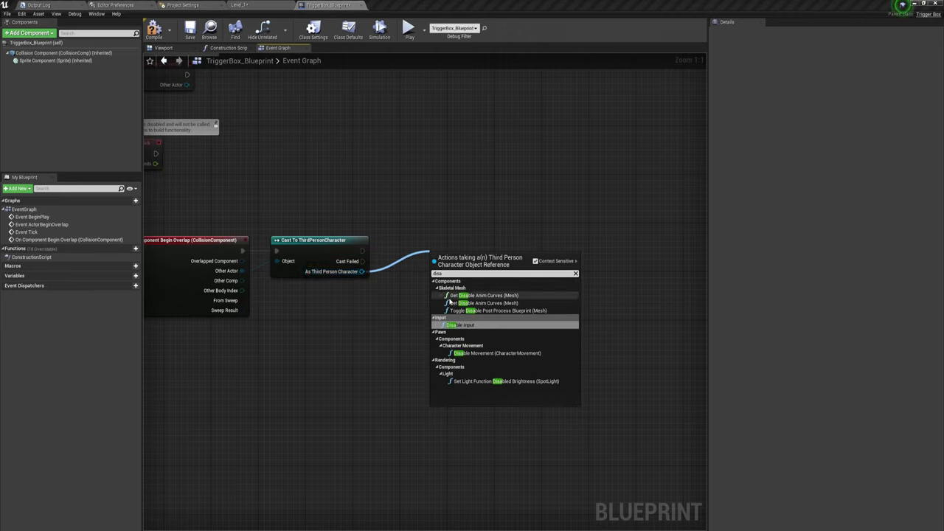
left_click(460, 324)
left_click_drag(457, 261, 432, 237)
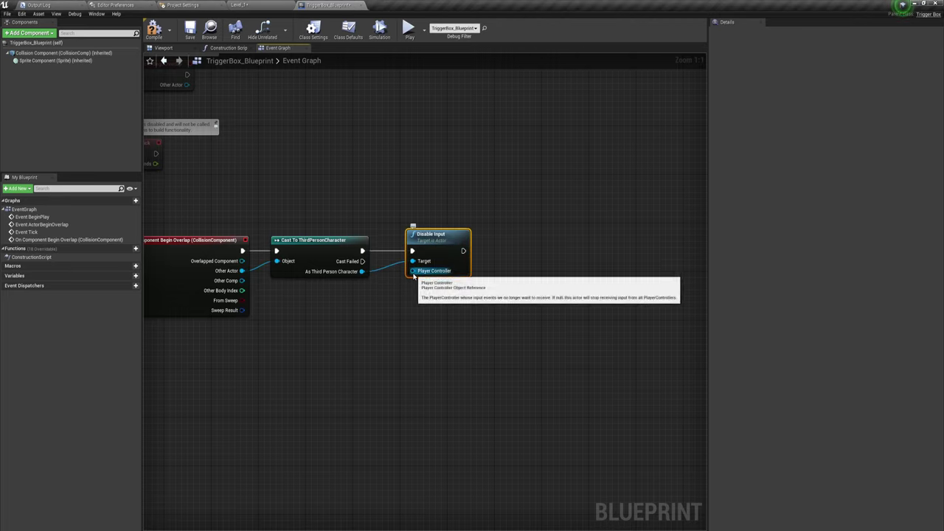
Step: Feed Disable Input's Player Controller from a Get Player Controller node with index 0
left_click_drag(414, 270, 363, 310)
type("get pla")
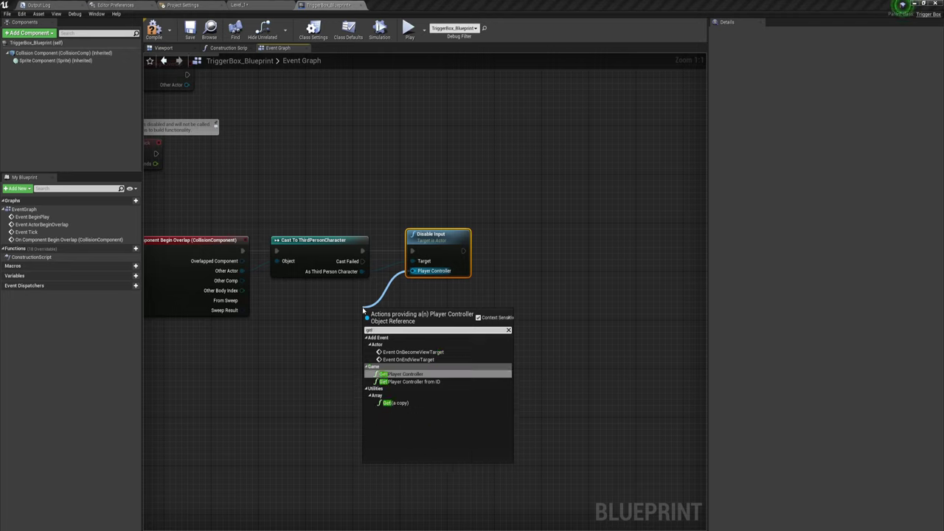
key("Return")
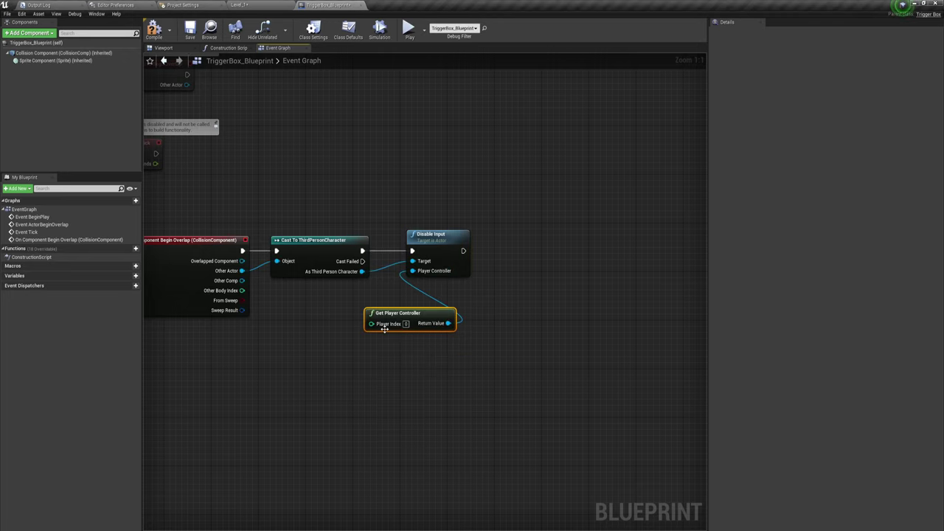
left_click_drag(432, 313, 369, 299)
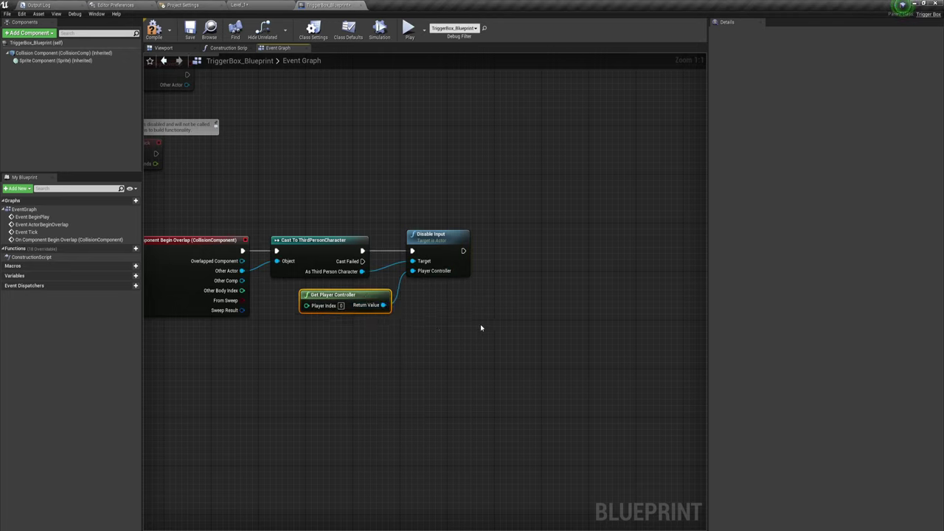
right_click_drag(485, 307, 495, 319)
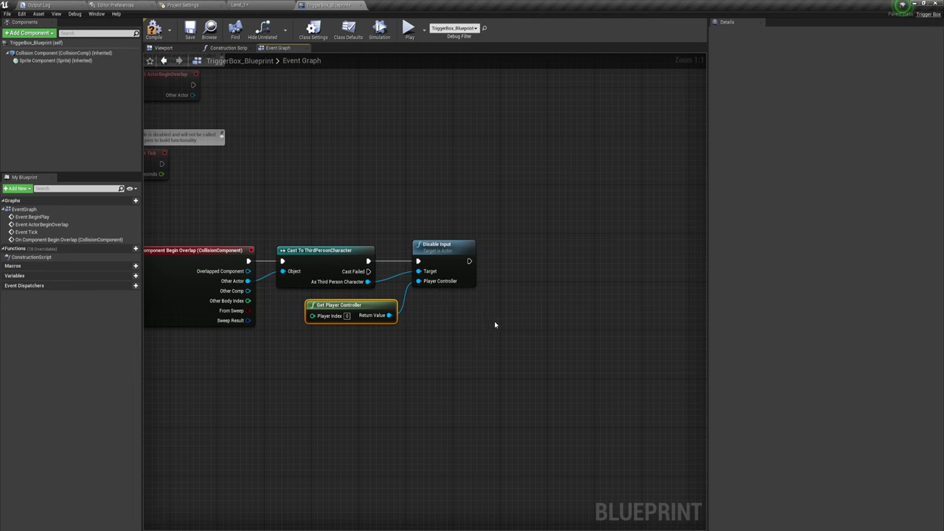
right_click_drag(494, 325, 462, 333)
left_click_drag(451, 353, 692, 193)
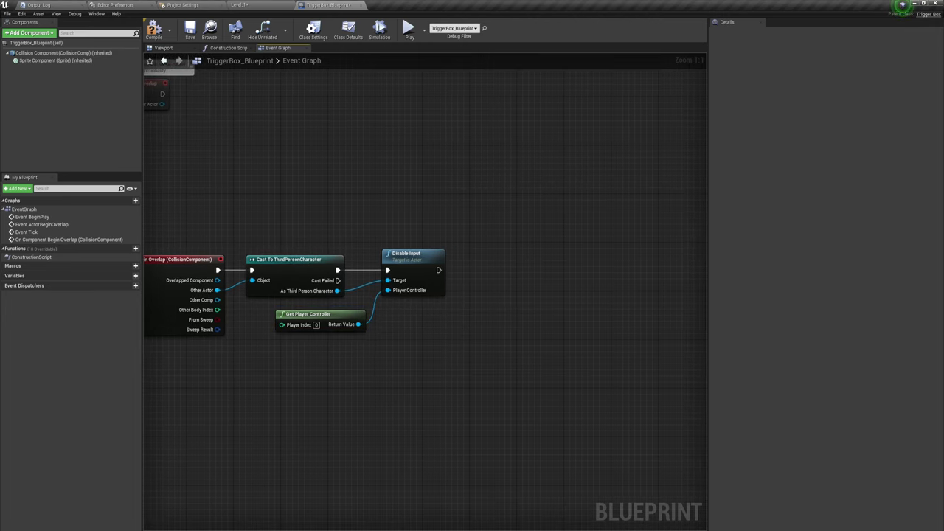
Step: Create a CameraActor at the current Level_1 viewpoint facing the house, then return to TriggerBox_Blueprint
left_click(257, 5)
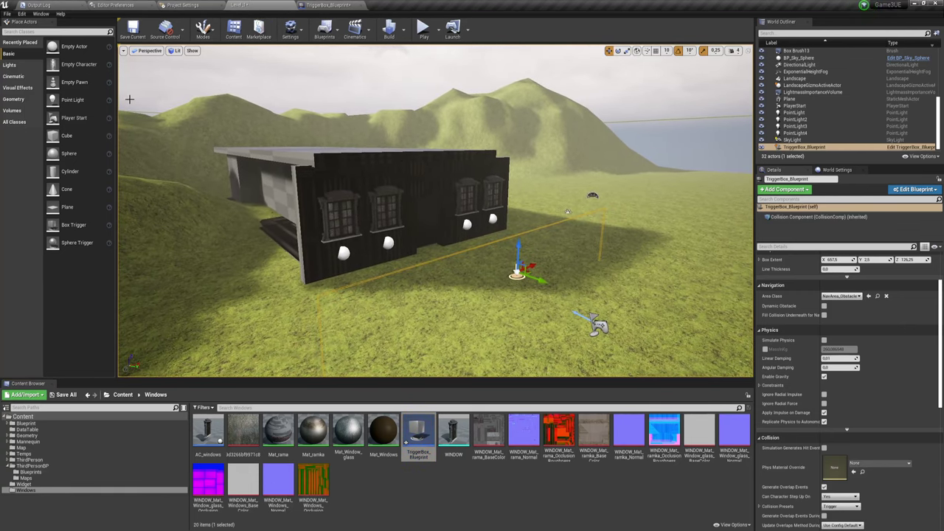
left_click(124, 51)
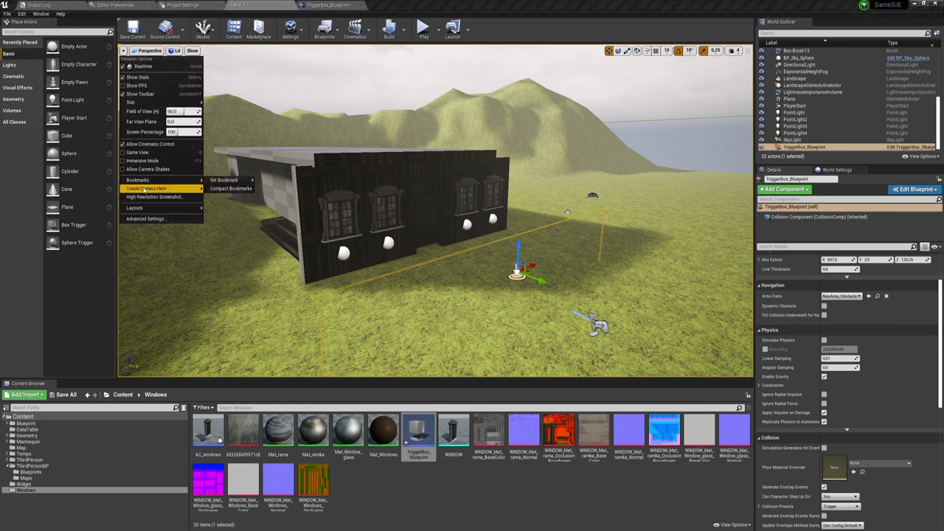
mouse_move(159, 190)
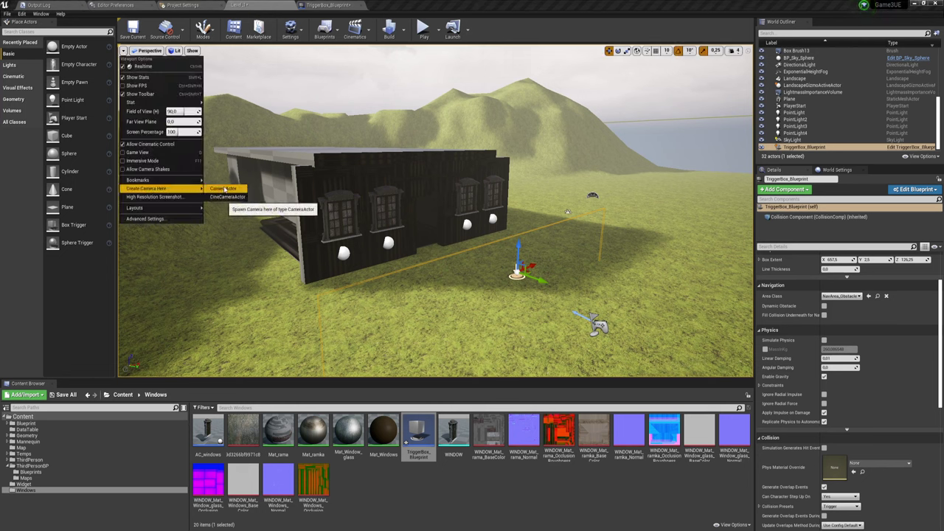
left_click(230, 189)
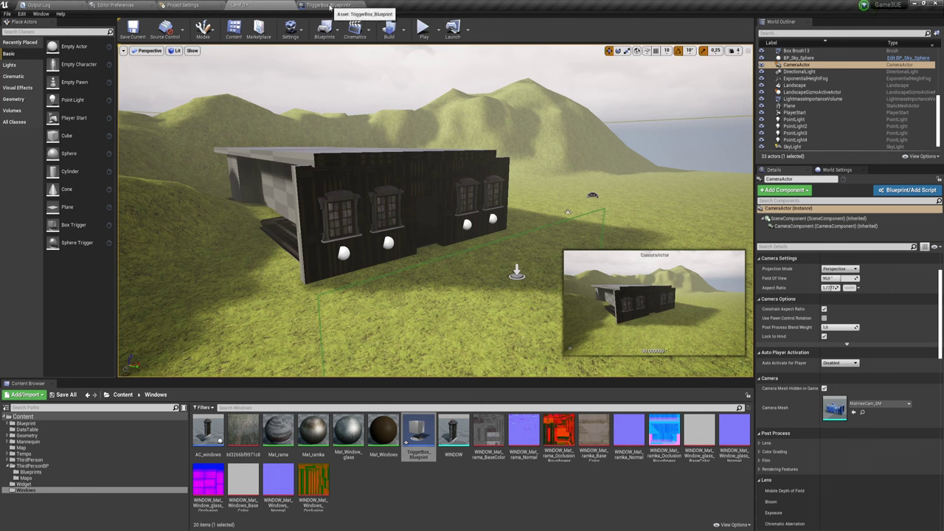
left_click(329, 6)
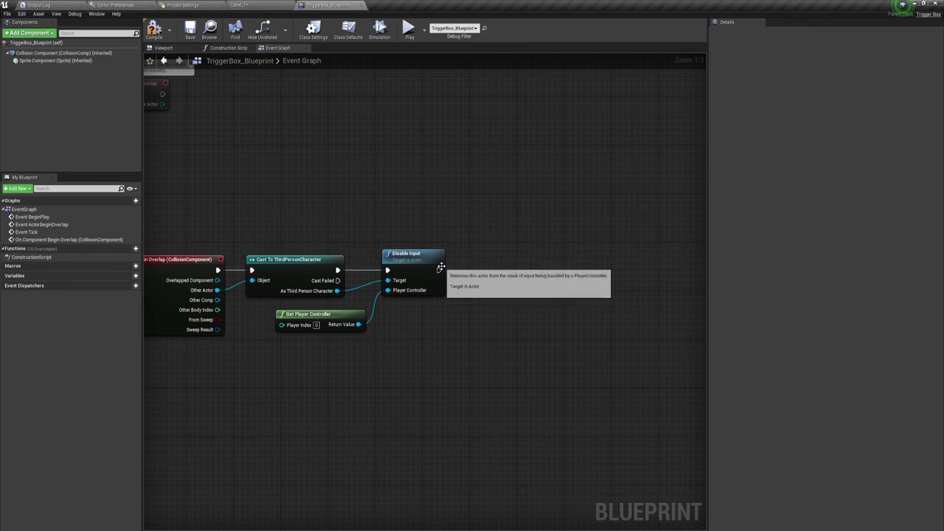
Step: Add a Get Actor Of Class node after Disable Input and check the camera in the level
left_click_drag(438, 270, 466, 268)
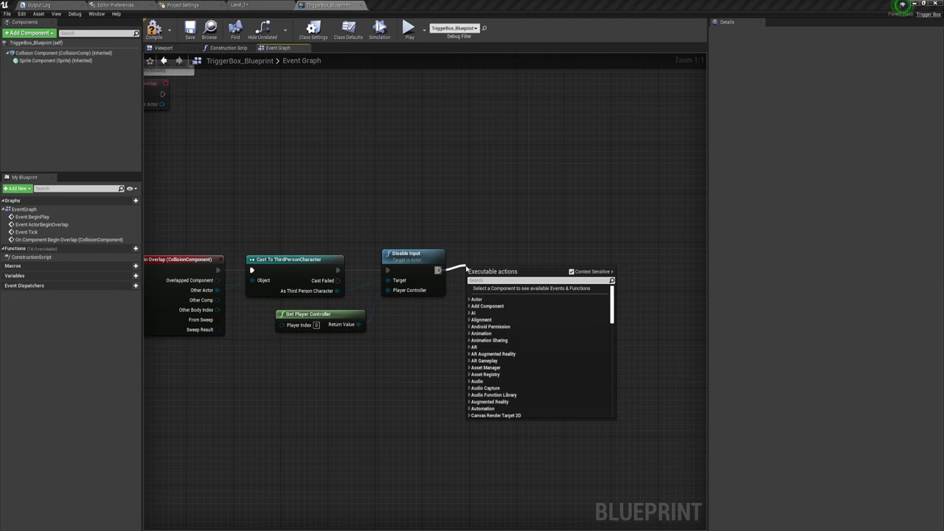
type("ge")
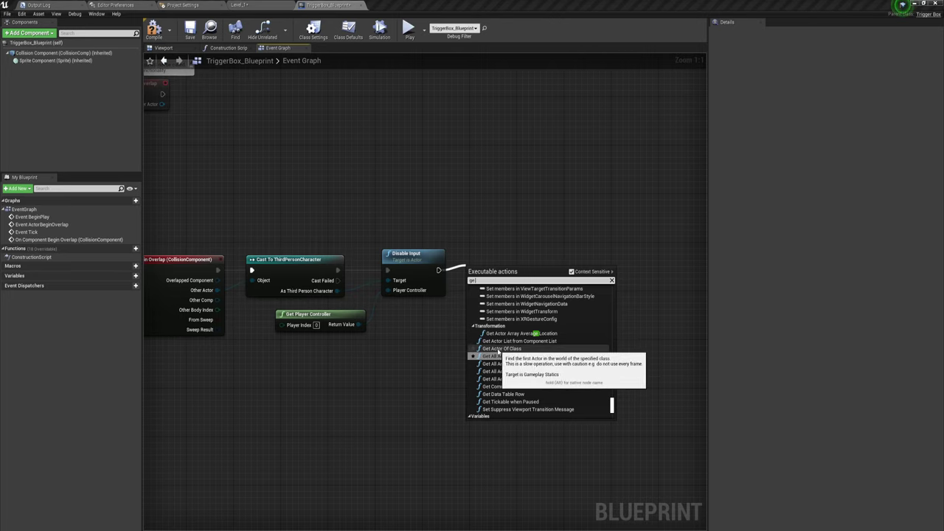
left_click(502, 348)
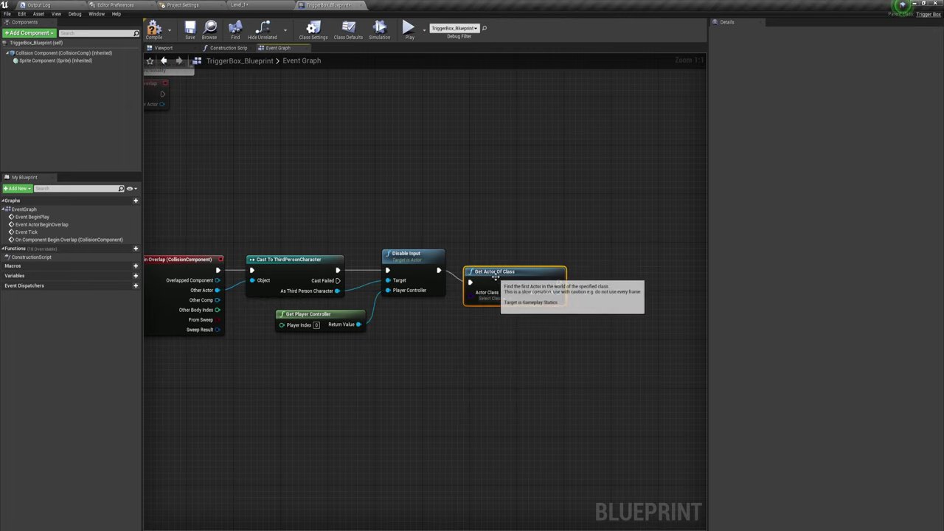
left_click_drag(472, 290, 458, 277)
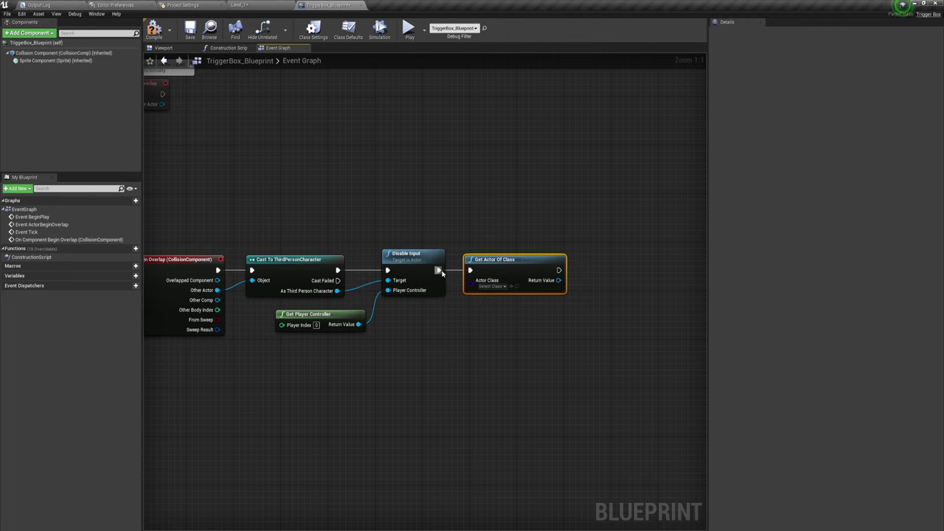
left_click_drag(439, 271, 478, 322)
type("get")
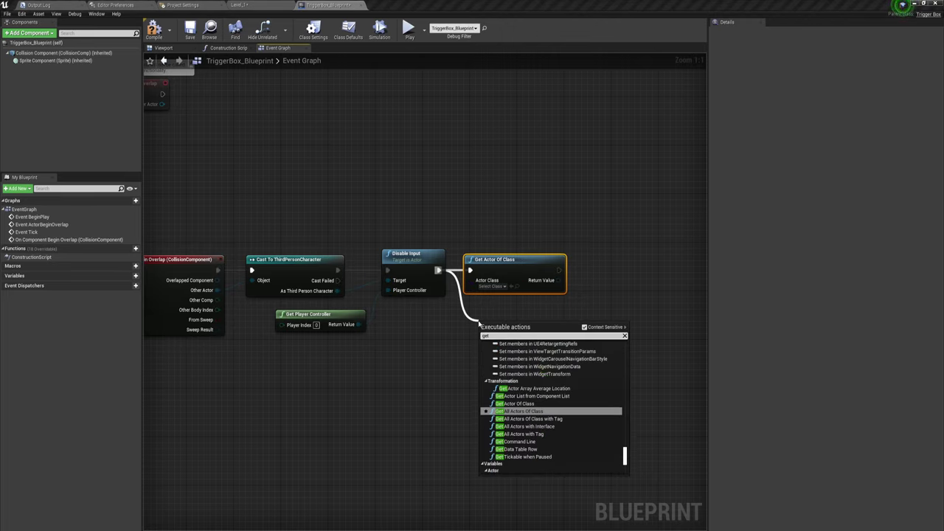
type(" ac")
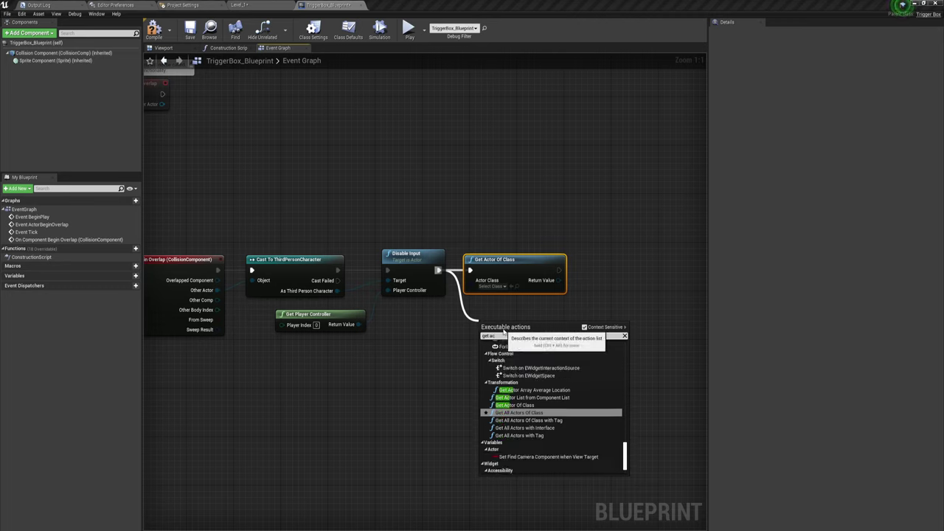
type("to")
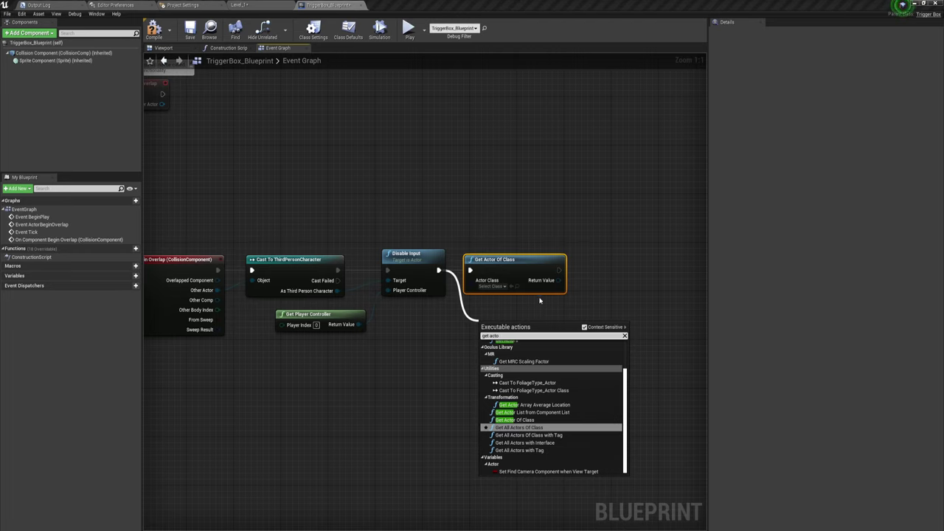
left_click(532, 310)
left_click(493, 286)
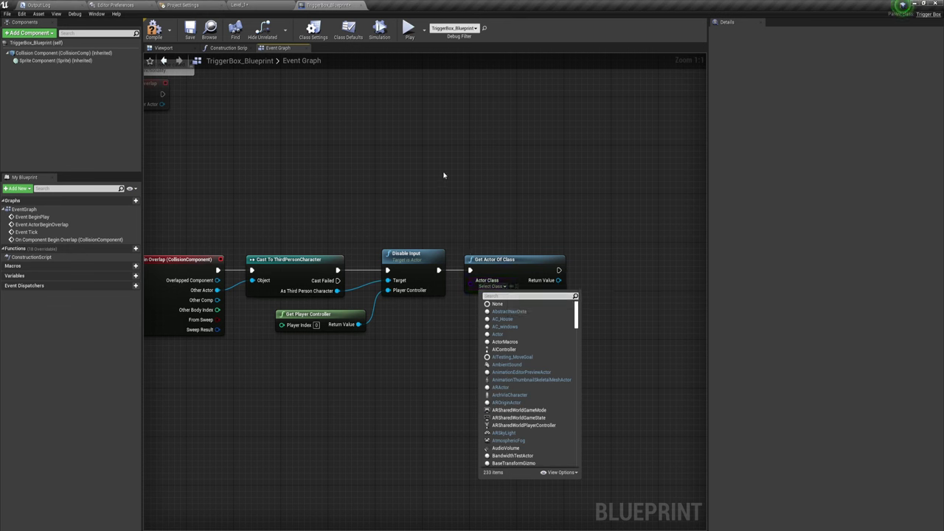
left_click(253, 4)
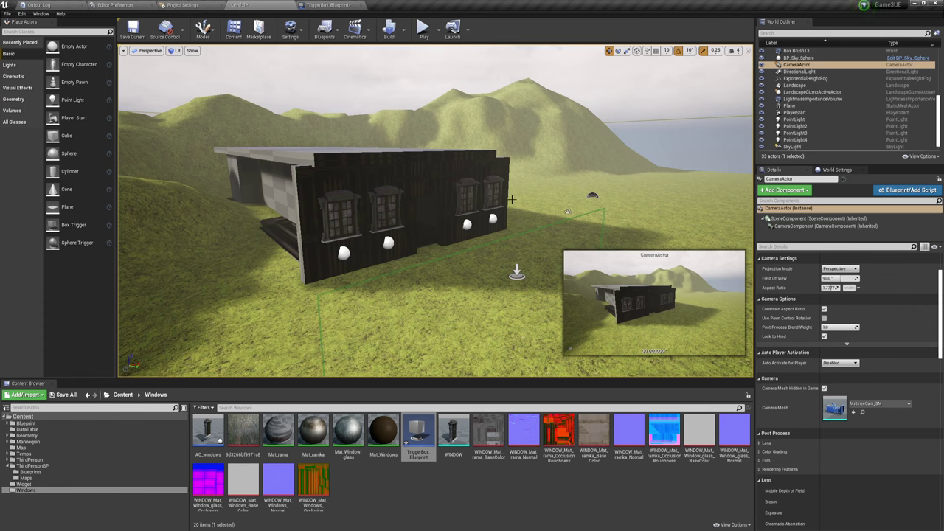
left_click(335, 5)
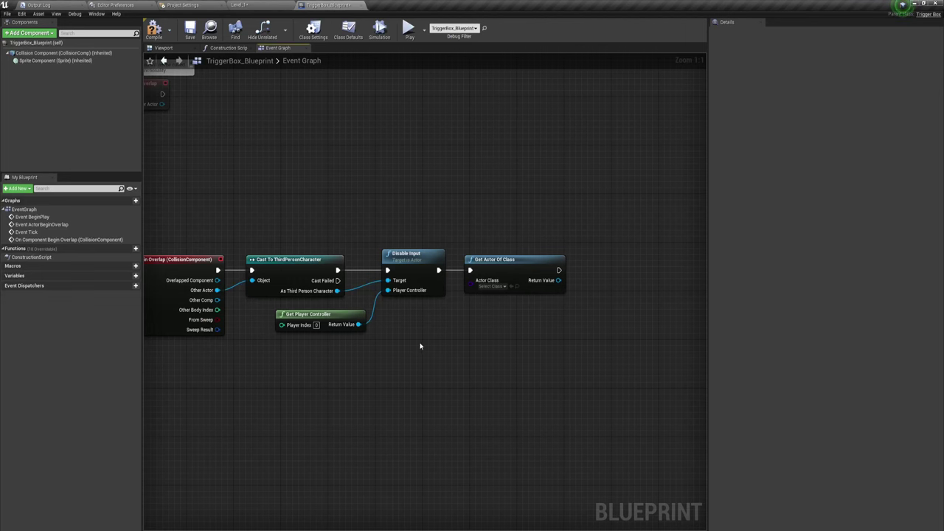
Step: Set Get Actor Of Class's Actor Class to CameraActor, found by searching 'came'
right_click_drag(421, 346, 395, 346)
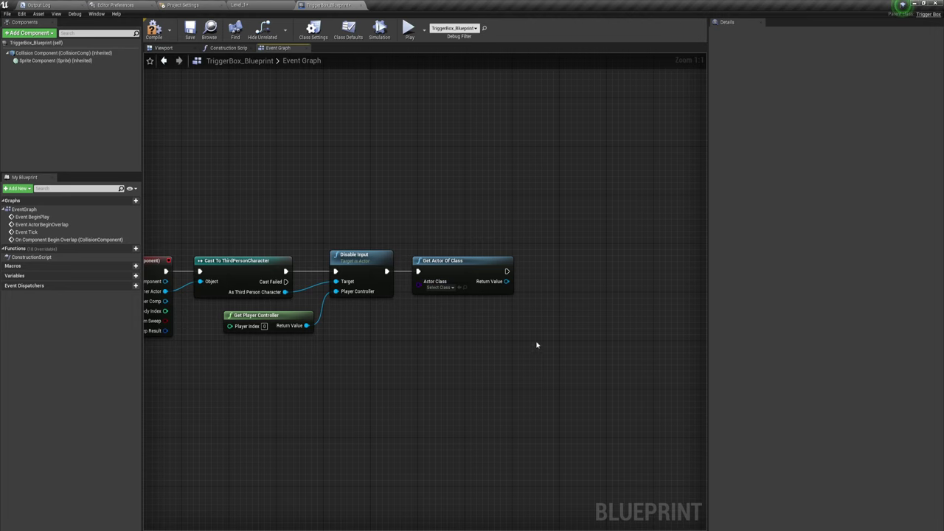
right_click_drag(536, 345, 466, 325)
right_click_drag(496, 292, 478, 302)
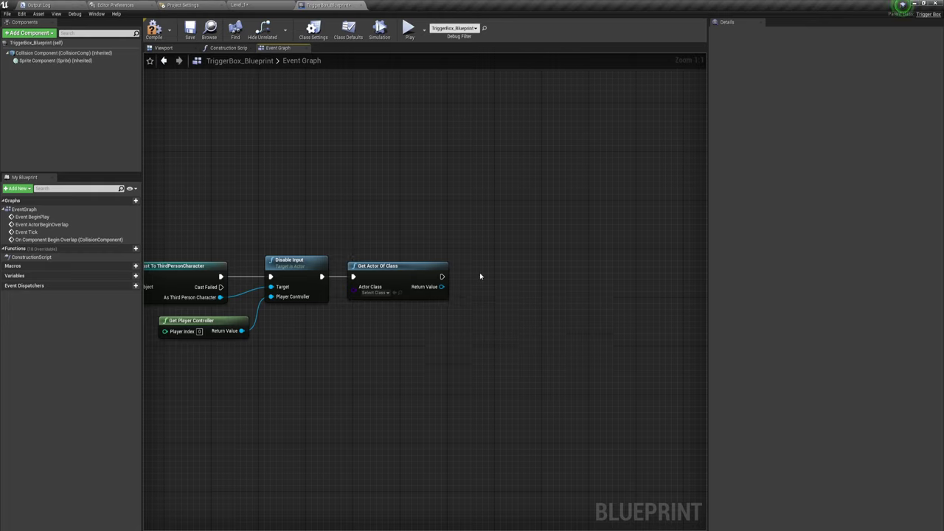
left_click(376, 292)
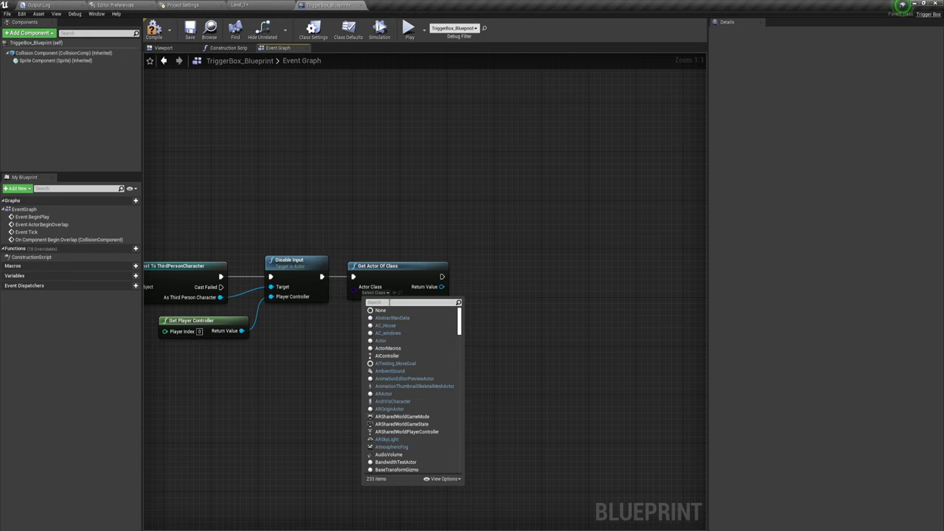
type("came")
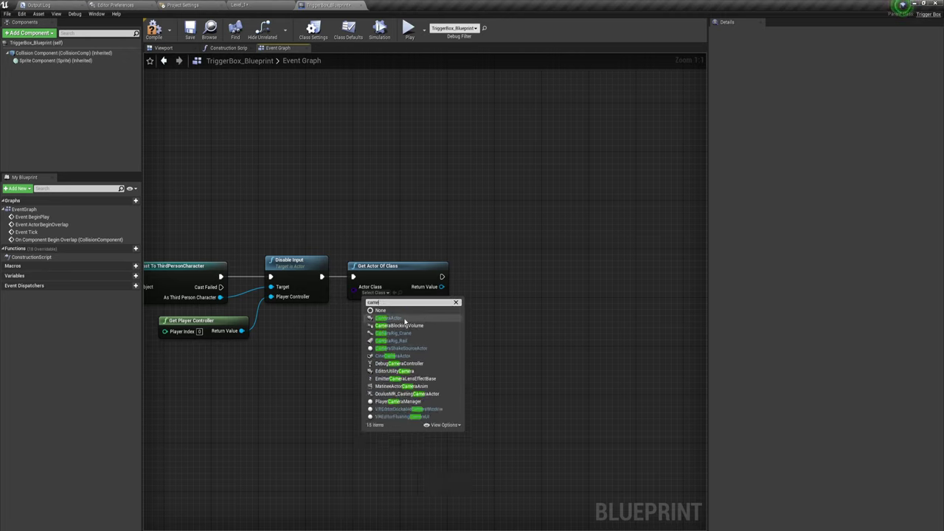
left_click(402, 319)
right_click_drag(479, 294, 432, 304)
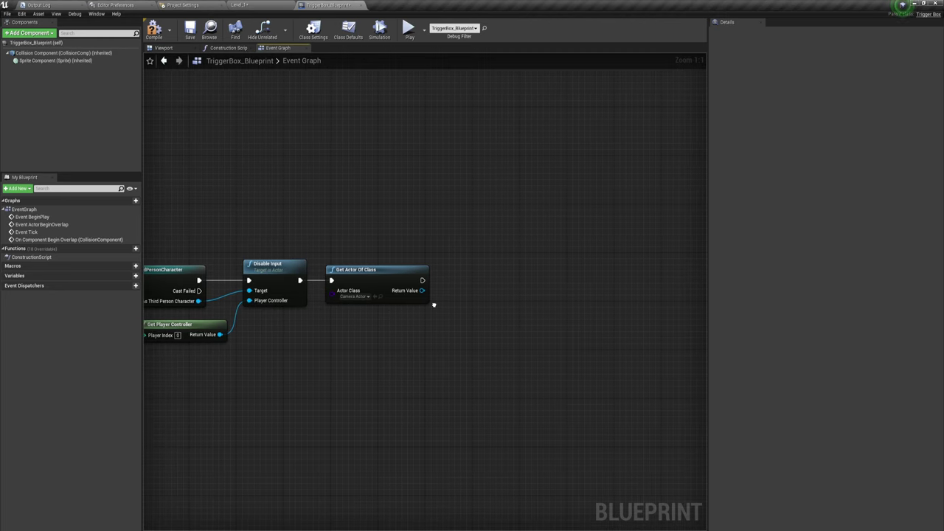
left_click_drag(421, 280, 518, 261)
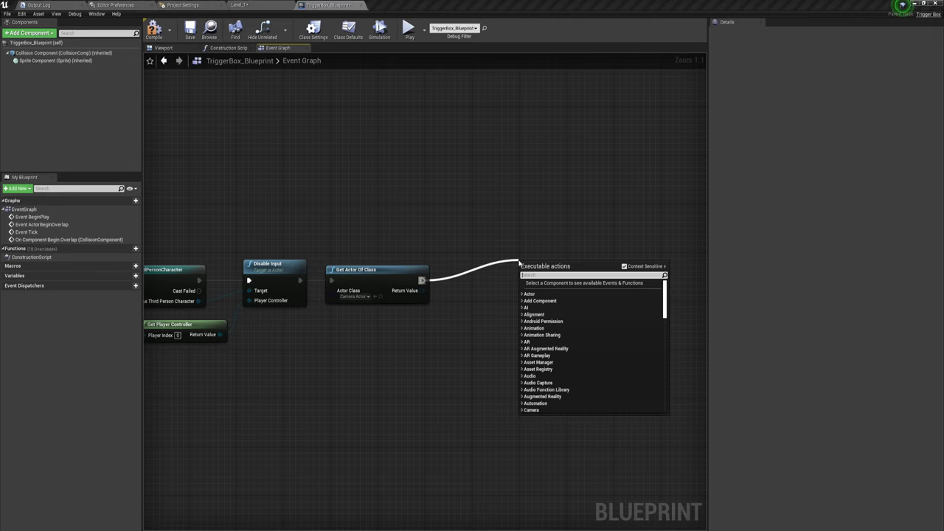
Step: With Context Sensitive off, add a Set View Target with Blend node after Get Actor Of Class
left_click(627, 266)
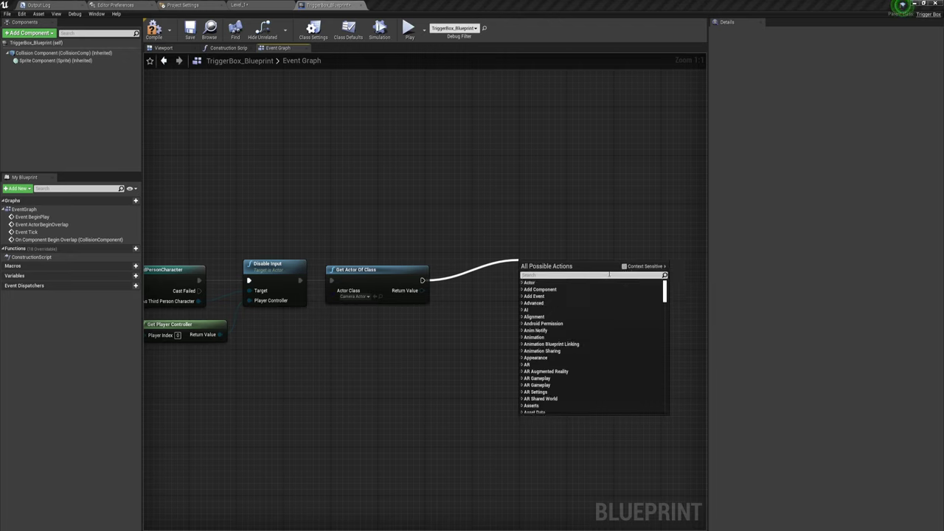
type("set")
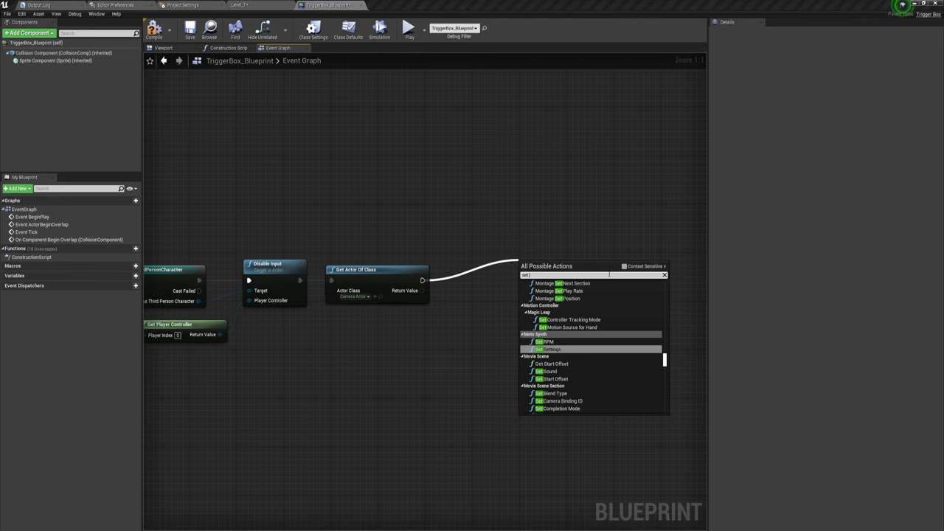
type(" view")
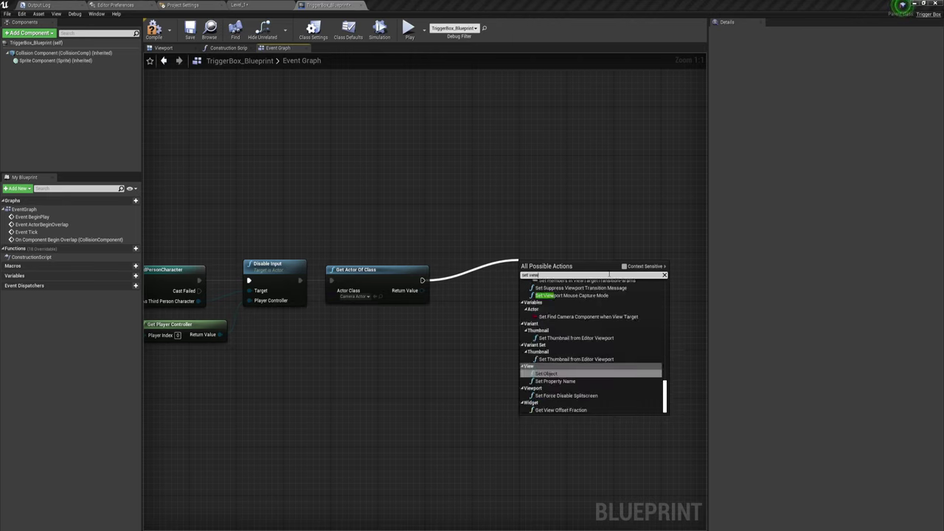
scroll(604, 328, "up", 3)
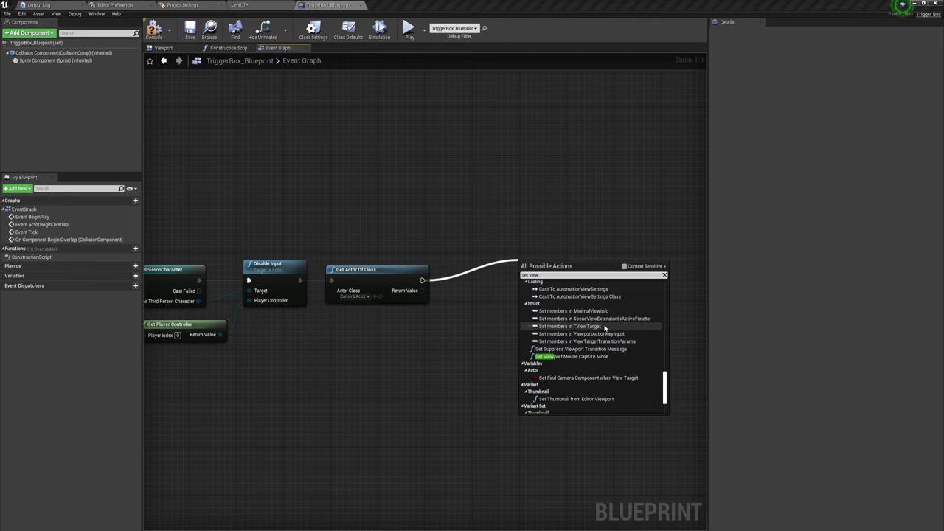
scroll(605, 327, "up", 2)
scroll(604, 328, "up", 2)
scroll(604, 328, "up", 2)
scroll(605, 329, "up", 2)
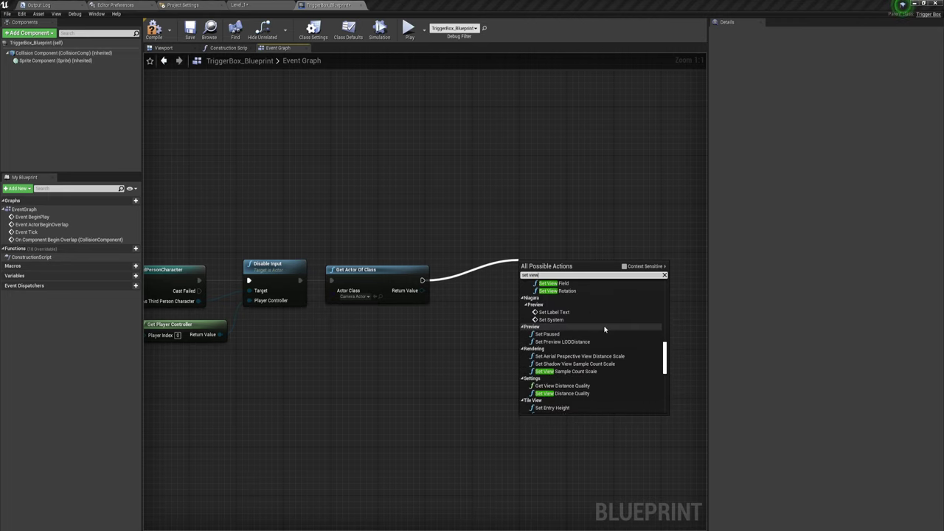
scroll(605, 329, "up", 2)
scroll(604, 328, "up", 2)
scroll(604, 329, "up", 3)
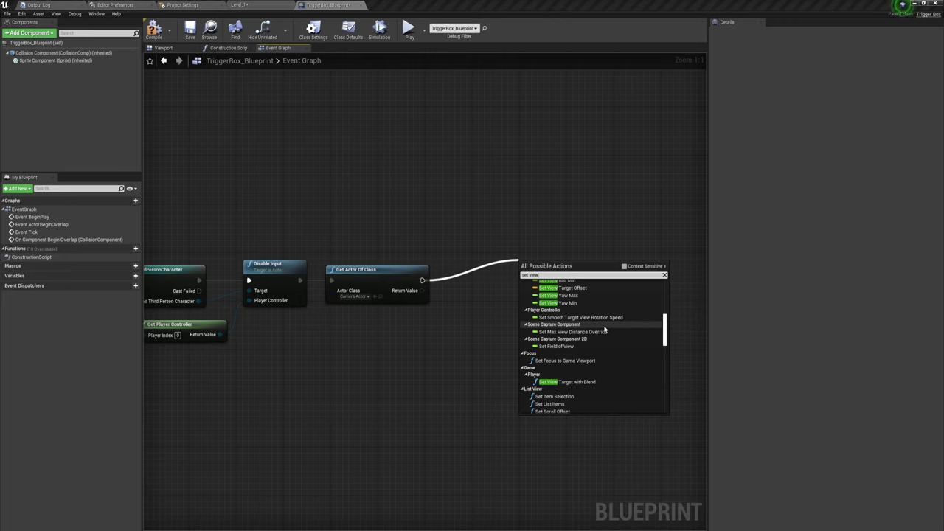
type(" tar")
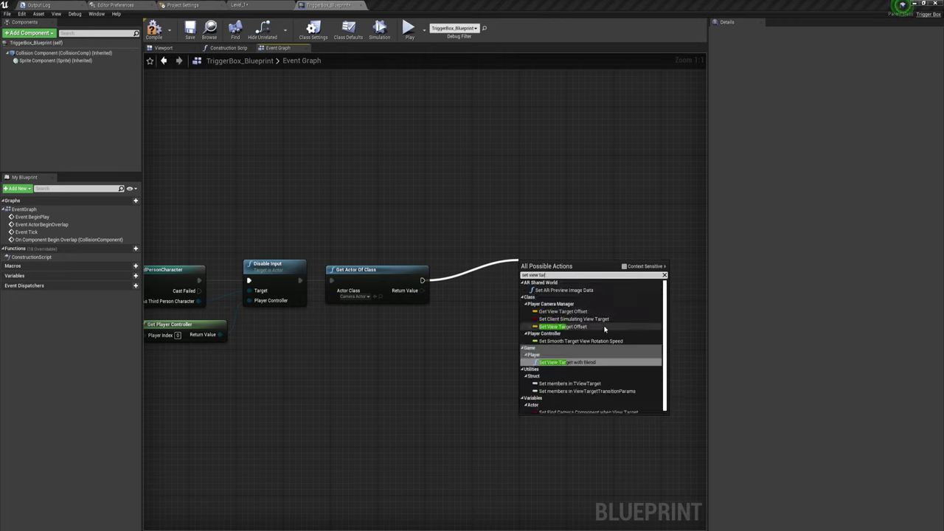
left_click(580, 362)
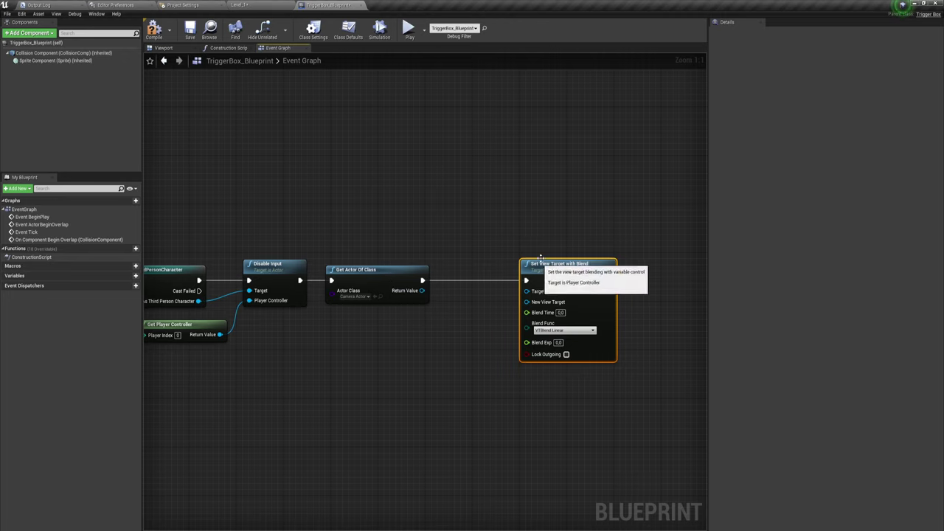
Step: Wire the found camera into New View Target, Get Player Controller into Target, and set Blend Time 0.7
left_click_drag(421, 290, 463, 315)
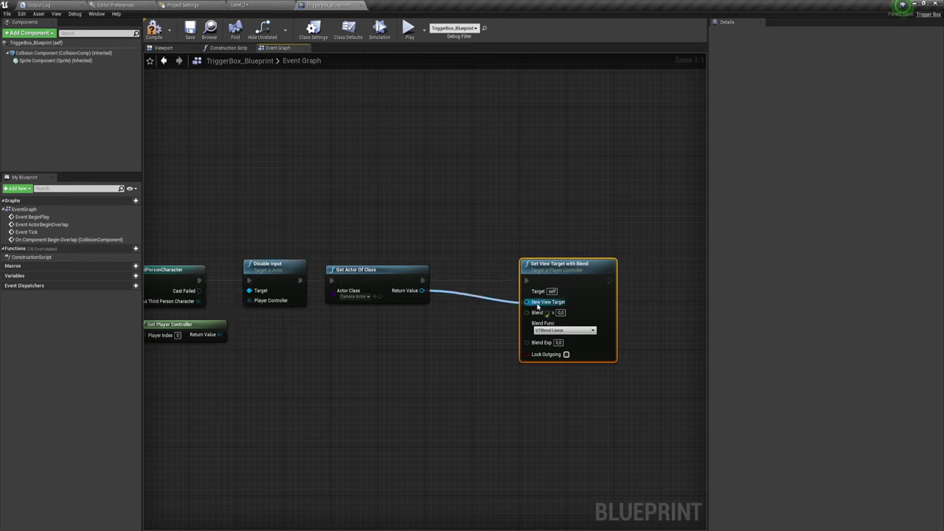
left_click_drag(463, 315, 530, 306)
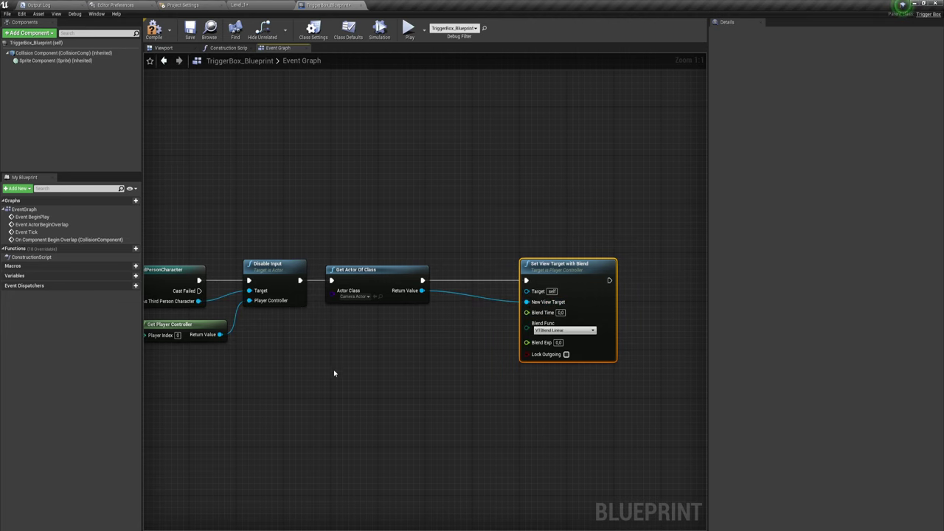
right_click_drag(354, 361, 360, 340)
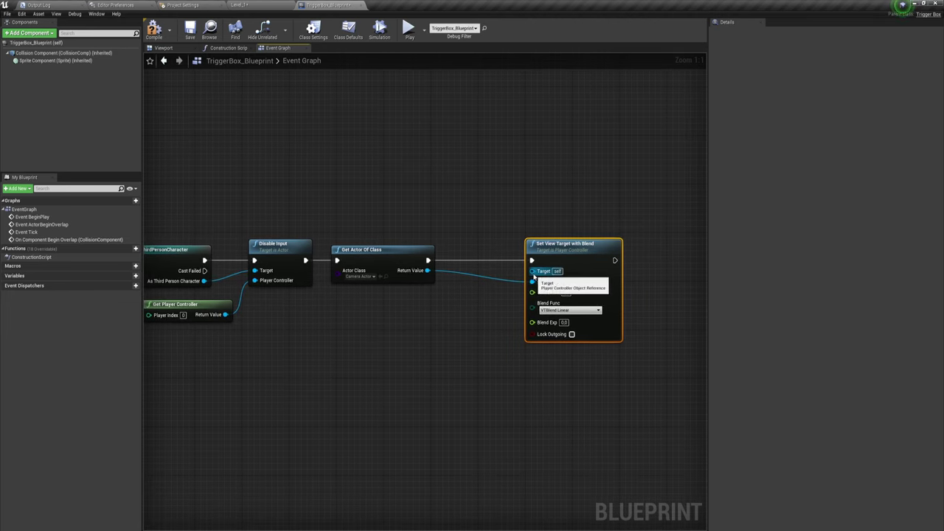
left_click_drag(532, 270, 224, 314)
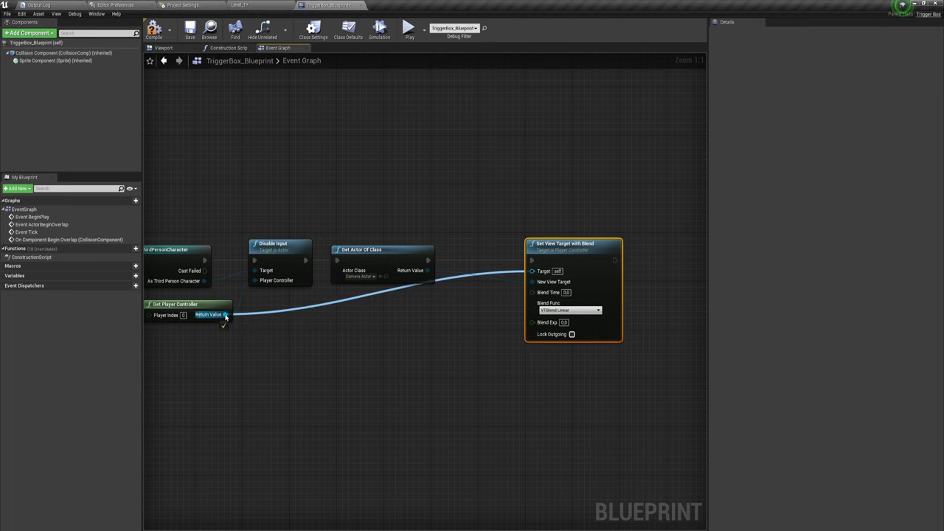
left_click_drag(158, 357, 241, 308)
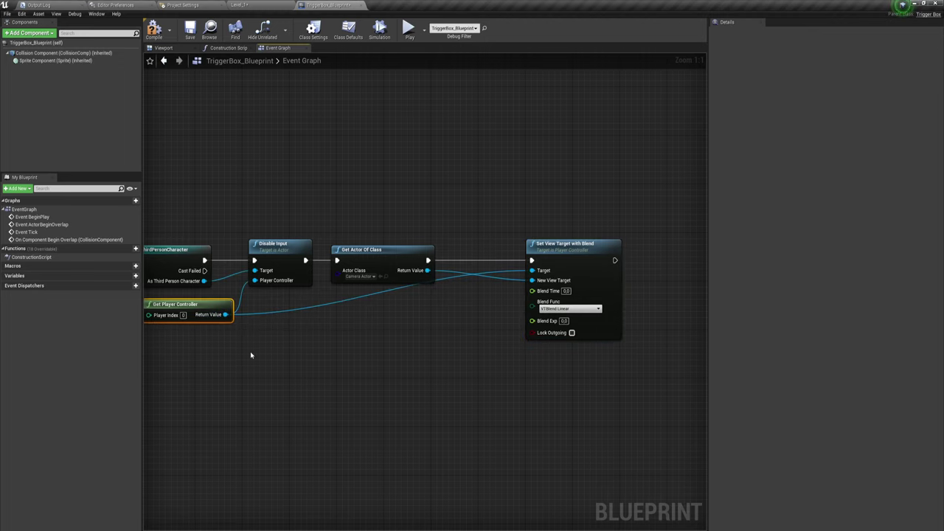
right_click_drag(322, 348, 316, 359)
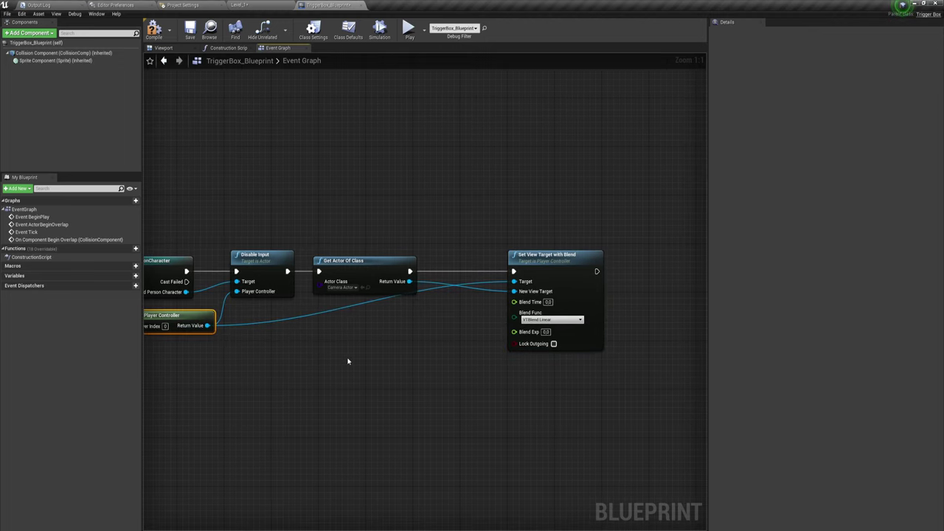
left_click_drag(565, 270, 500, 270)
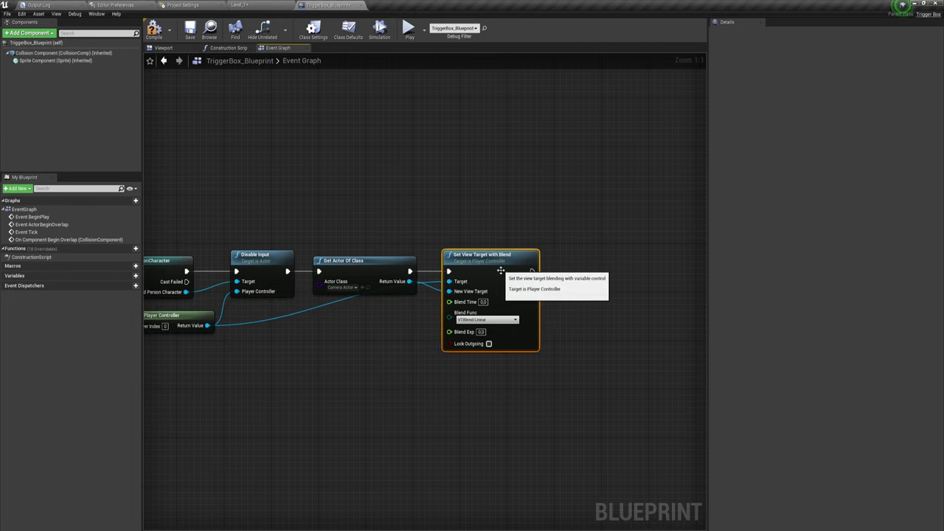
left_click(468, 420)
left_click(482, 302)
type("0.7")
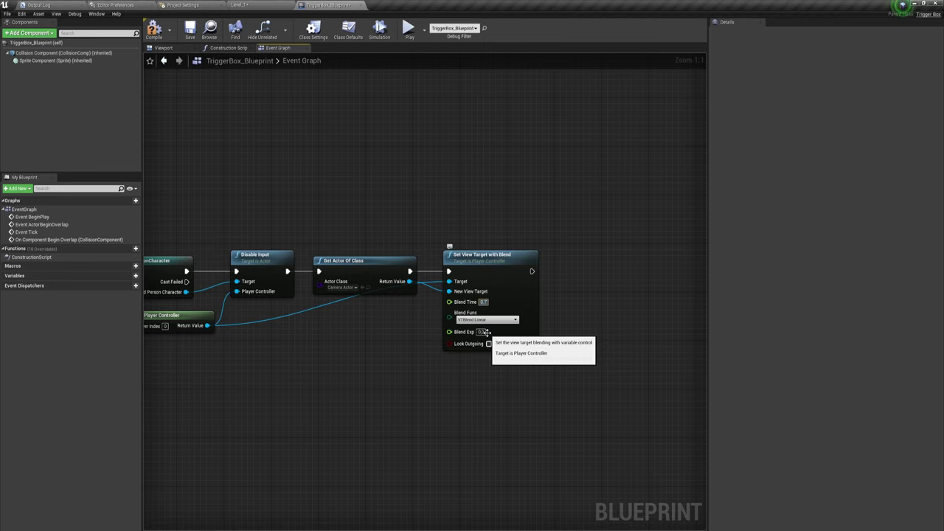
right_click_drag(542, 360, 487, 349)
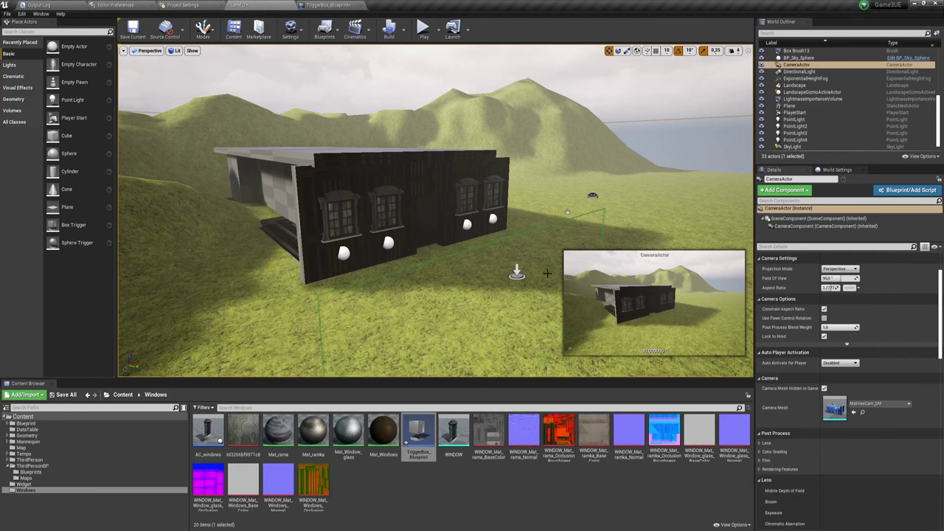
Step: From the Cinematics menu, add a Level Sequence named LevelSequence, saved in the Windows folder
right_click_drag(546, 273, 546, 273)
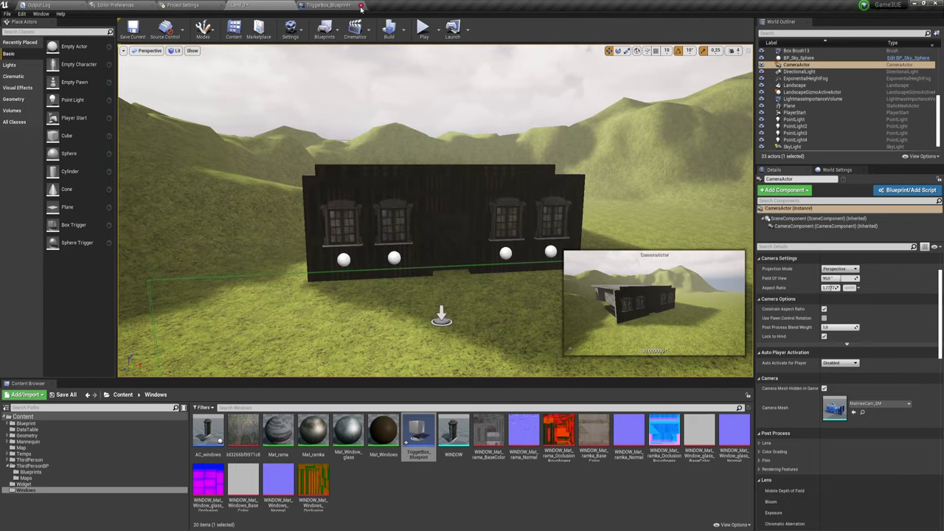
left_click(359, 6)
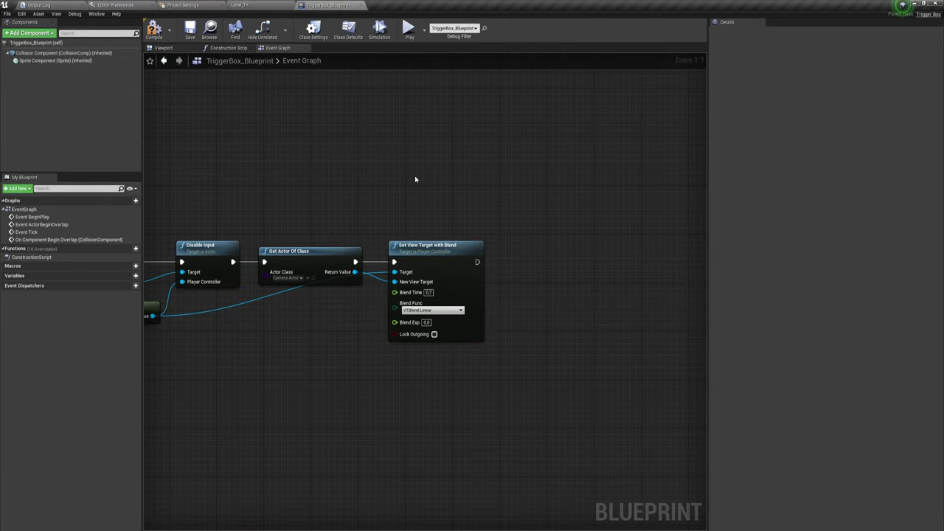
left_click(243, 5)
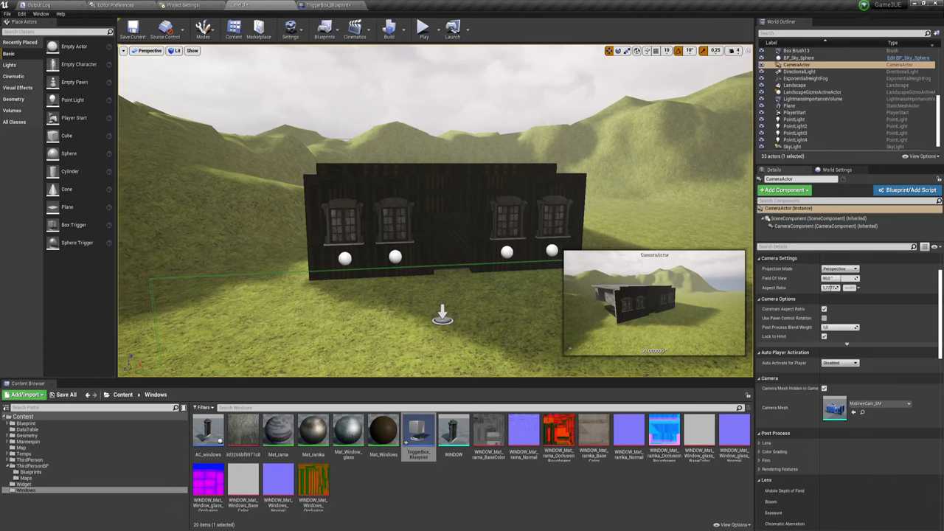
right_click_drag(542, 184, 542, 184)
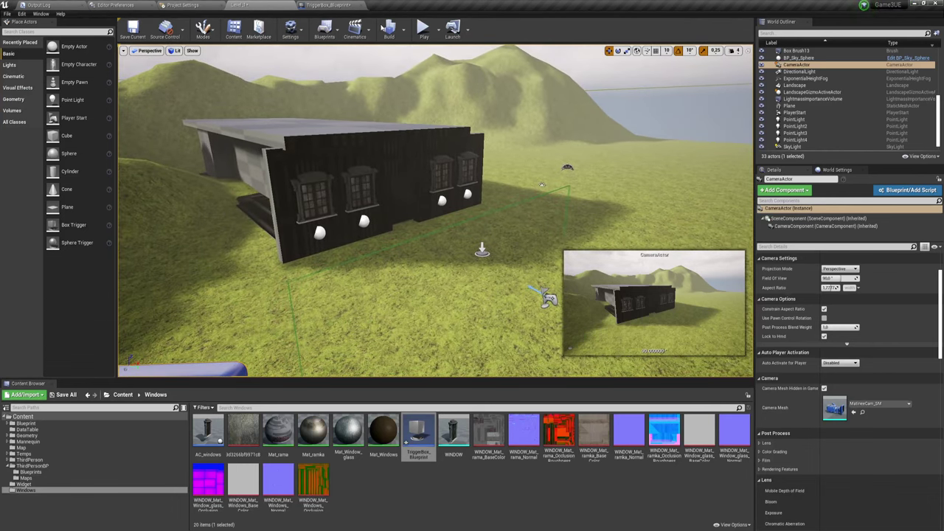
left_click(359, 31)
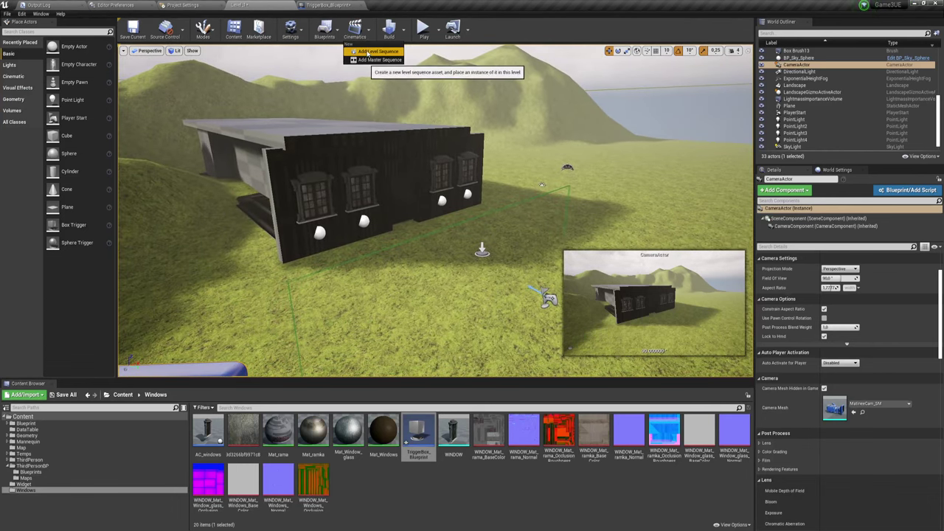
left_click(364, 52)
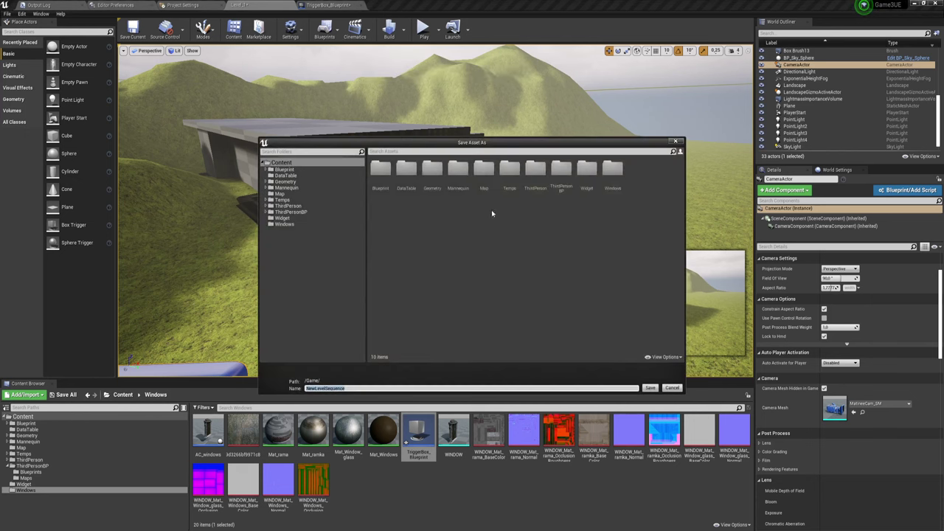
double_click(612, 169)
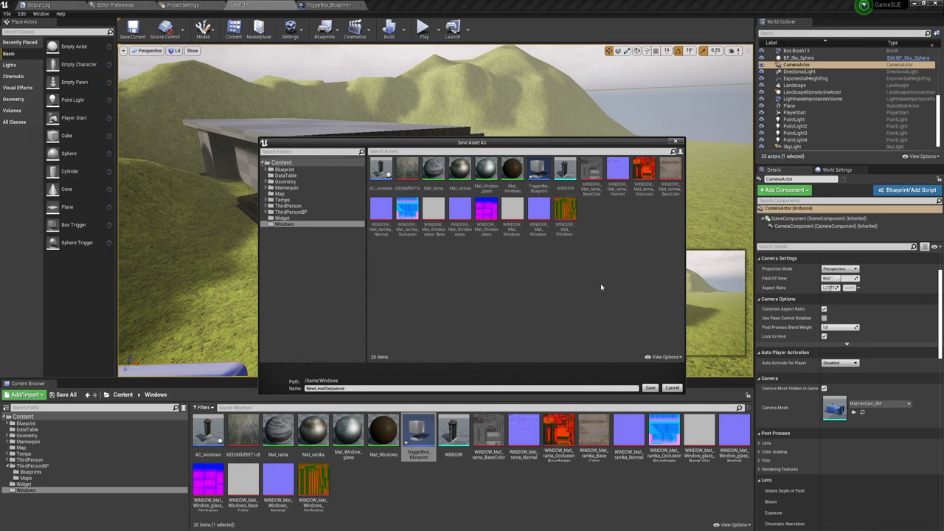
left_click(325, 388)
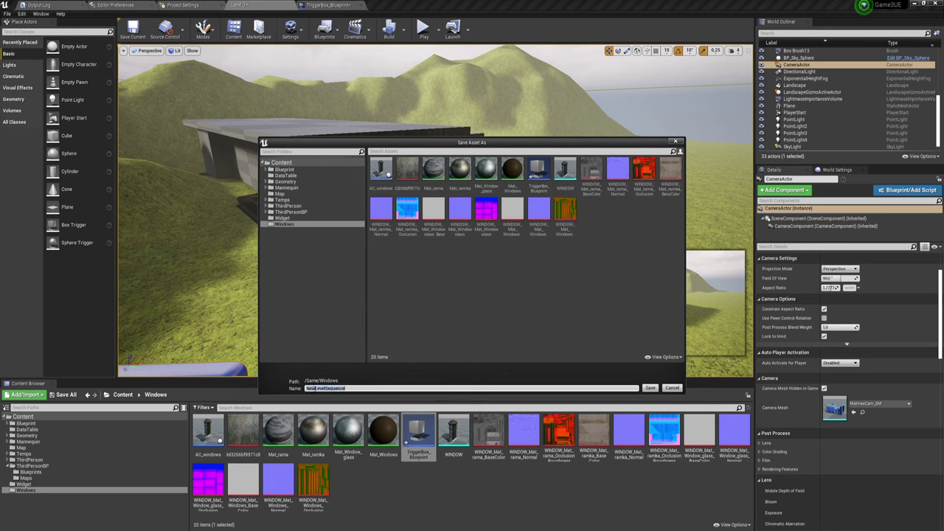
left_click(314, 388)
left_click(652, 388)
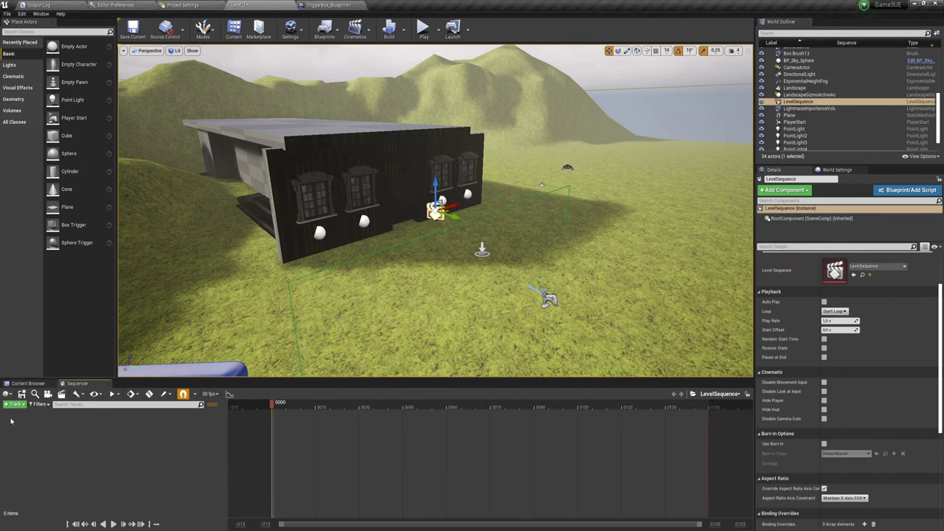
Step: Add the level's CameraActor to LevelSequence and collapse its sub-tracks
left_click_drag(442, 262, 442, 310)
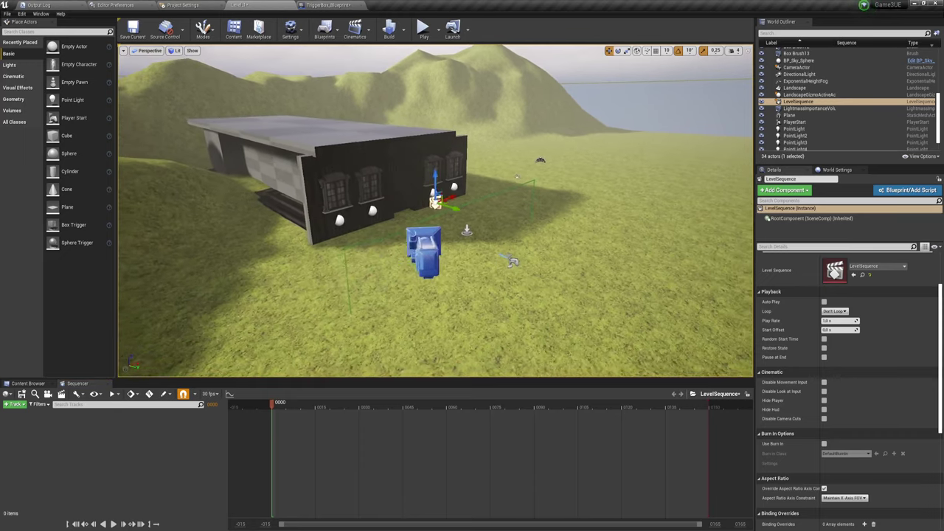
left_click(512, 250)
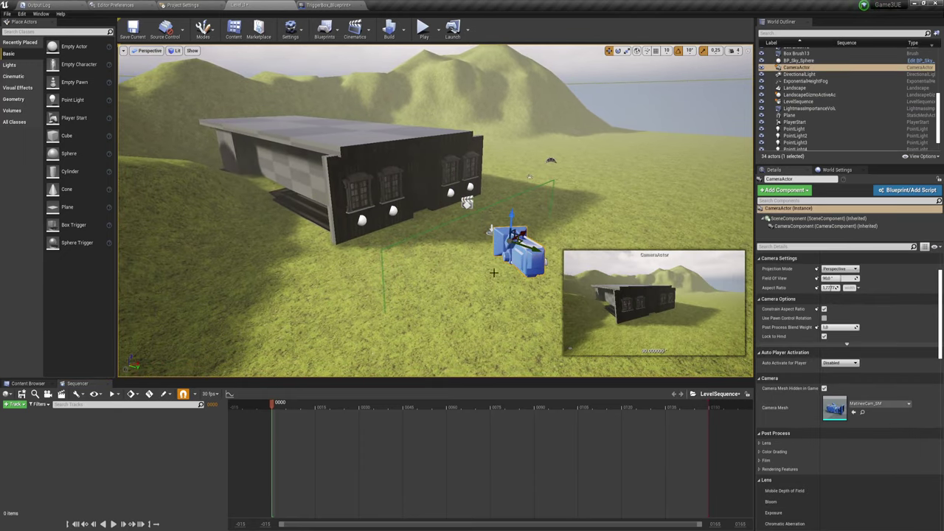
left_click(15, 405)
mouse_move(46, 413)
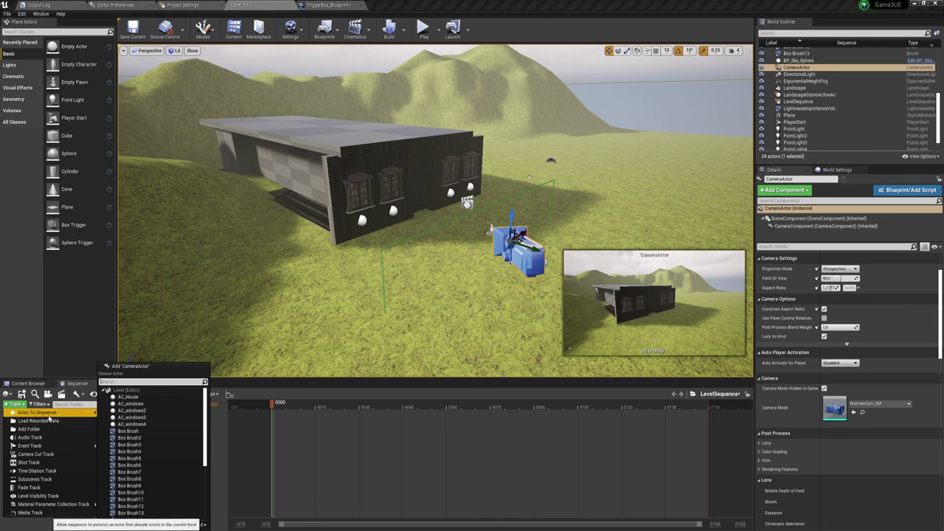
left_click(130, 366)
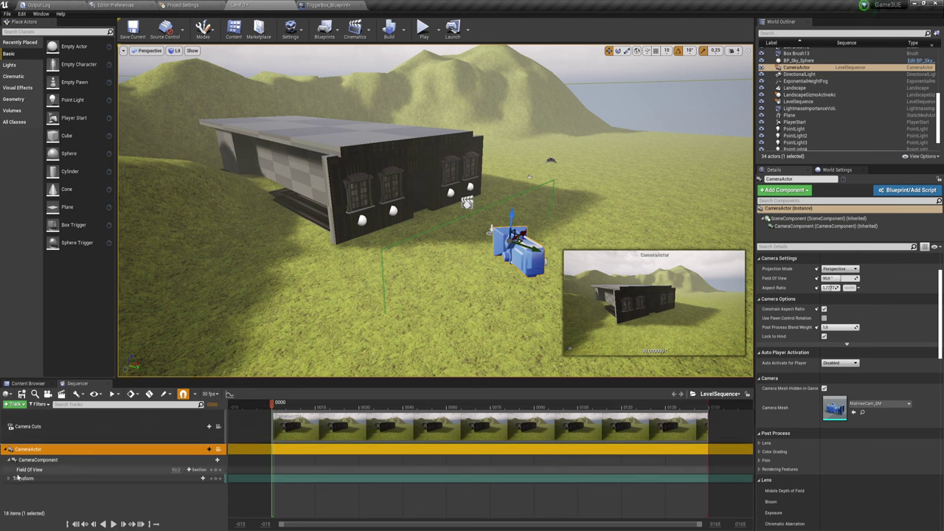
left_click(7, 449)
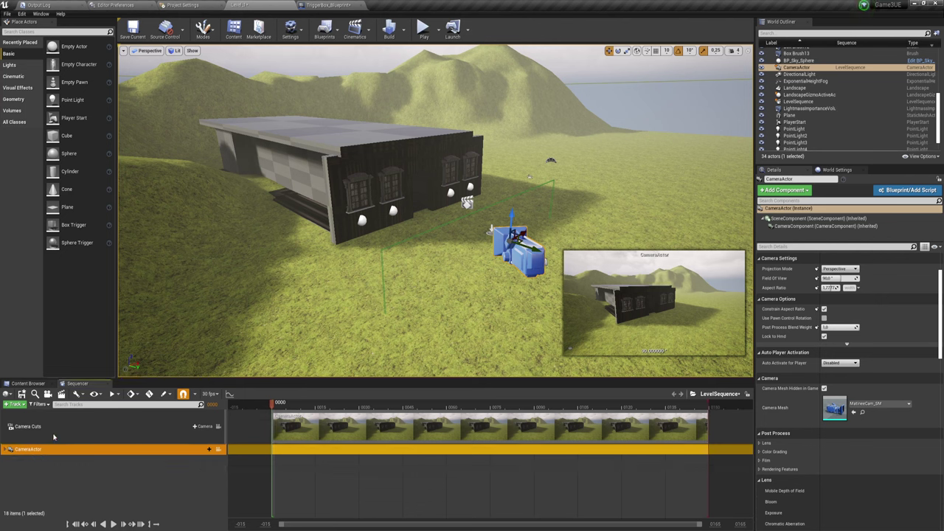
Step: Add an Events trigger track and move the playhead to frame 0030
left_click(16, 405)
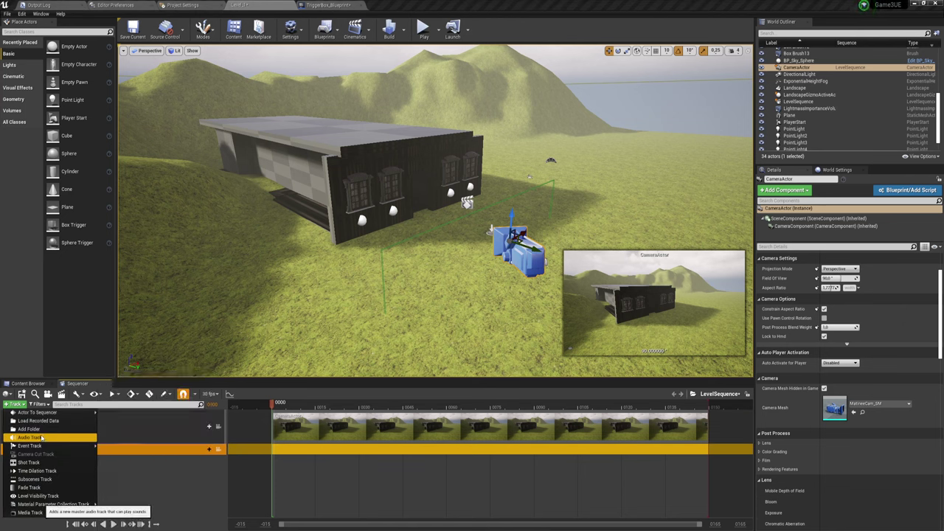
mouse_move(31, 447)
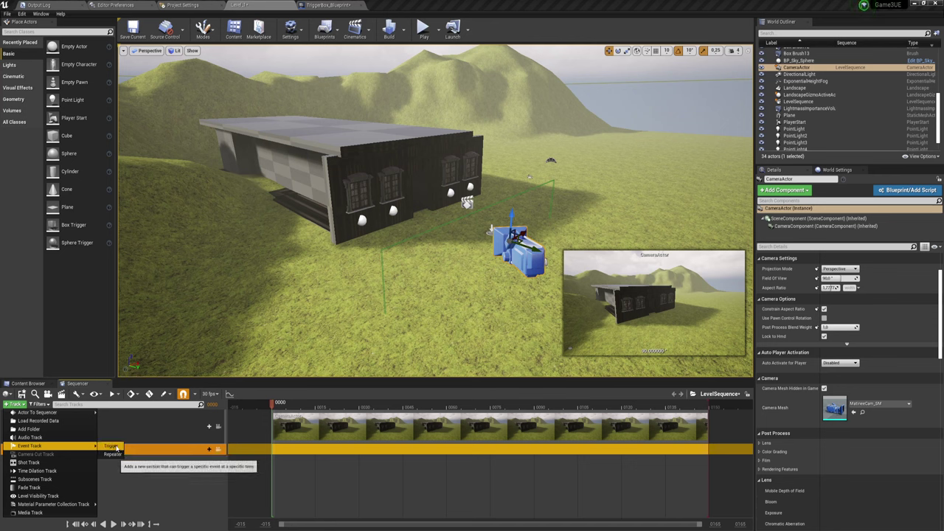
left_click(111, 446)
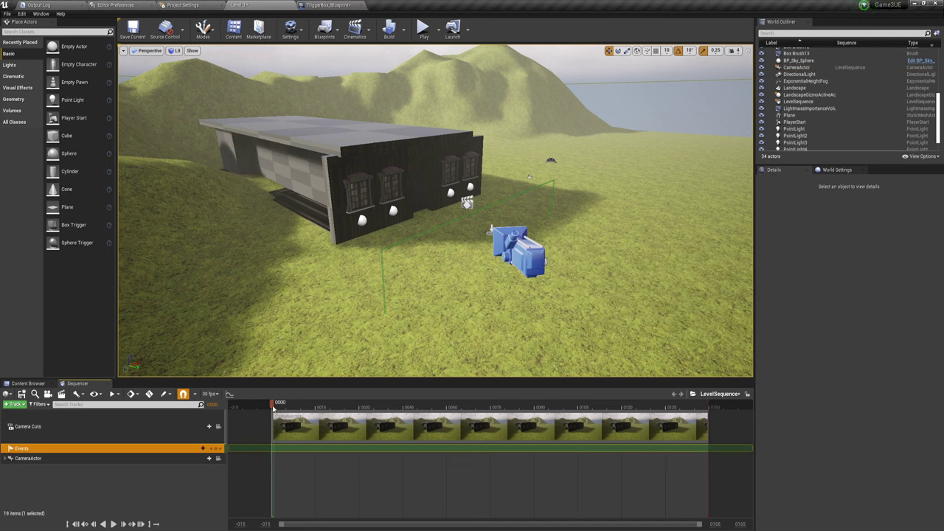
left_click_drag(271, 404, 361, 412)
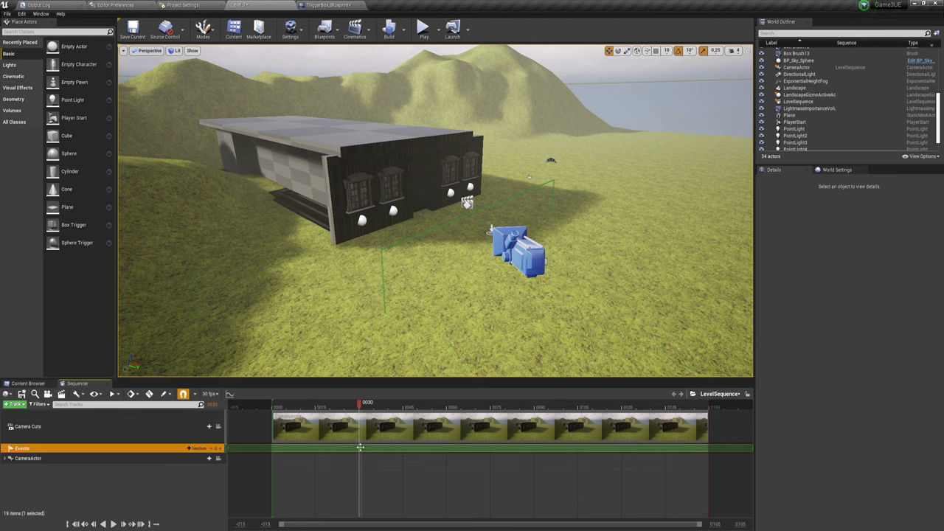
Step: Add an event key to open the SequenceDirector blueprint, docked in the main editor
double_click(359, 447)
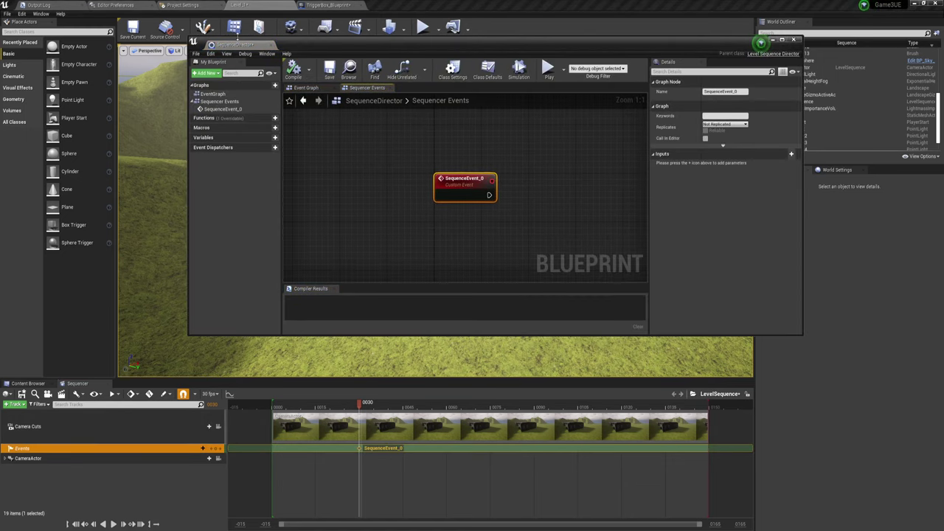
left_click_drag(221, 44, 422, 13)
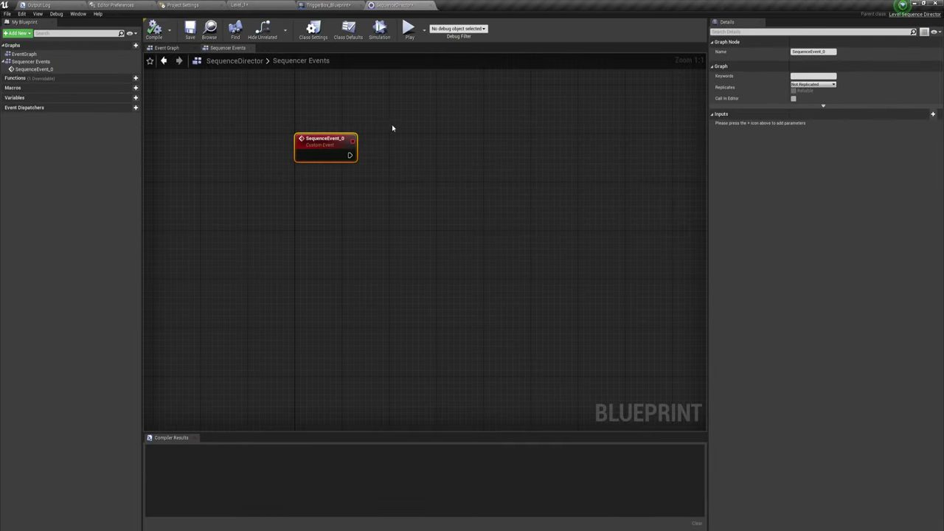
right_click_drag(391, 125, 290, 209)
mouse_move(308, 285)
right_mouse_down()
mouse_move(513, 293)
mouse_move(279, 225)
right_mouse_up()
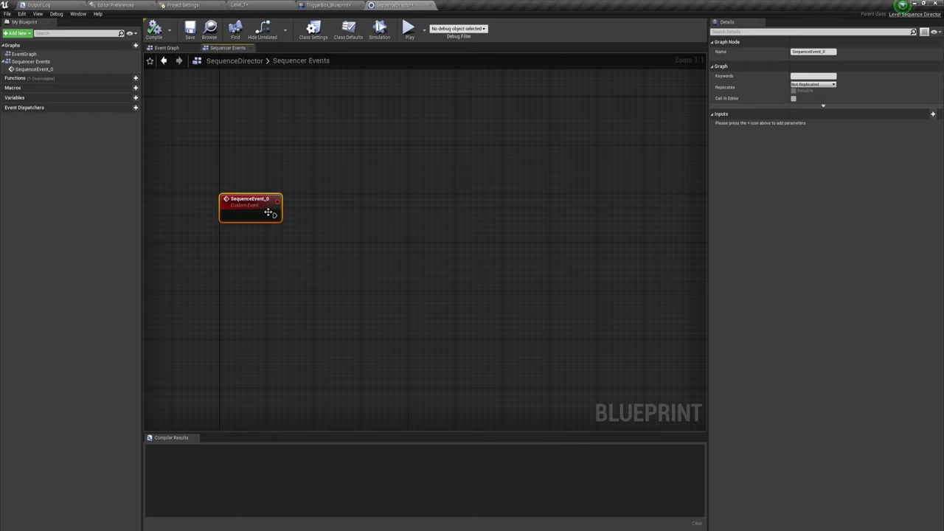
Step: Add a Get All Actors Of Class node for AC Windows after the event
left_click_drag(272, 213, 329, 211)
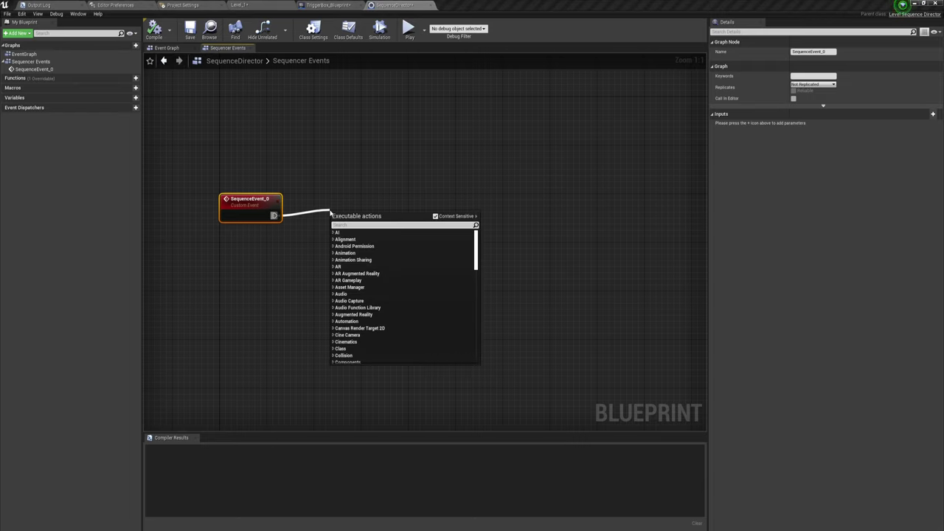
type("get")
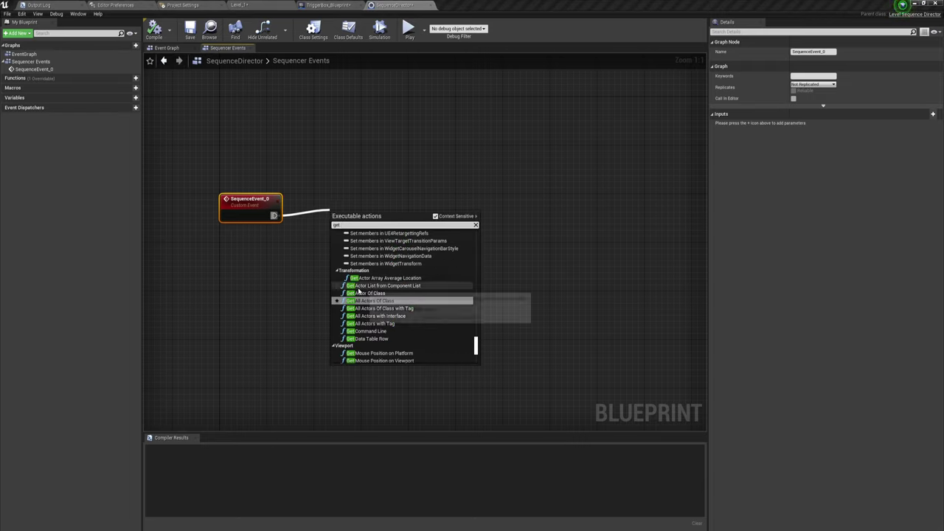
left_click(373, 301)
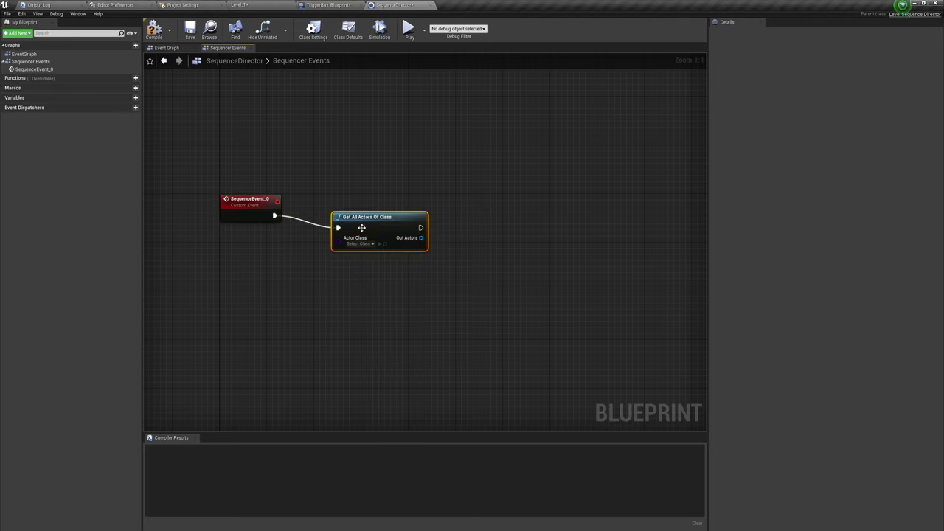
left_click(331, 230)
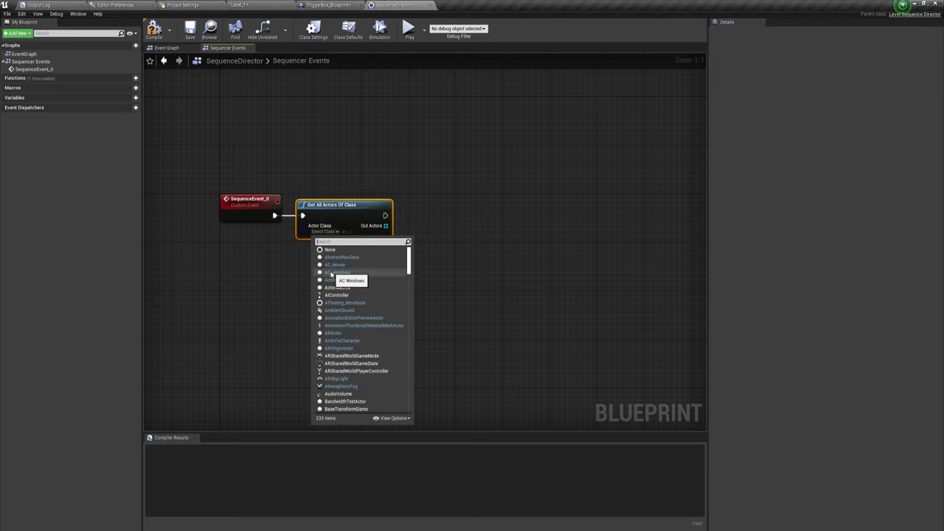
left_click(341, 273)
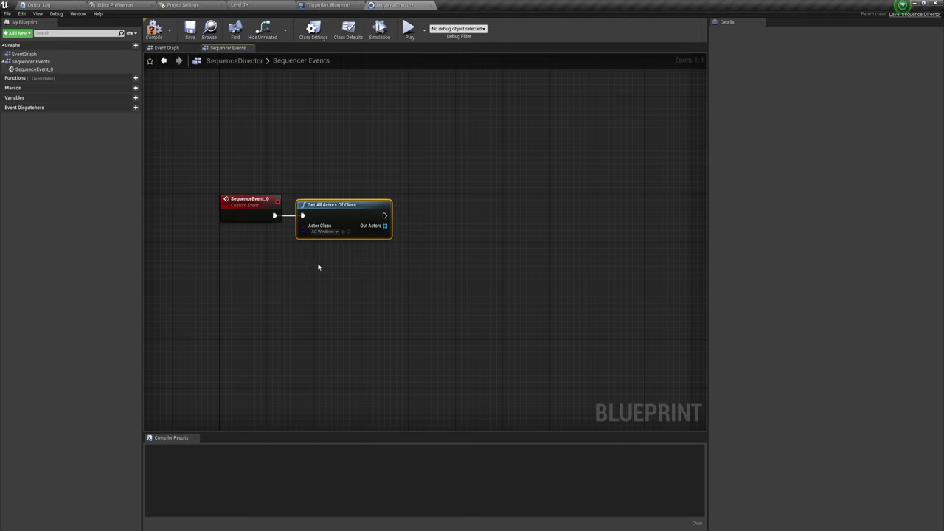
mouse_move(318, 263)
left_mouse_down()
mouse_move(346, 225)
mouse_move(350, 264)
left_mouse_up()
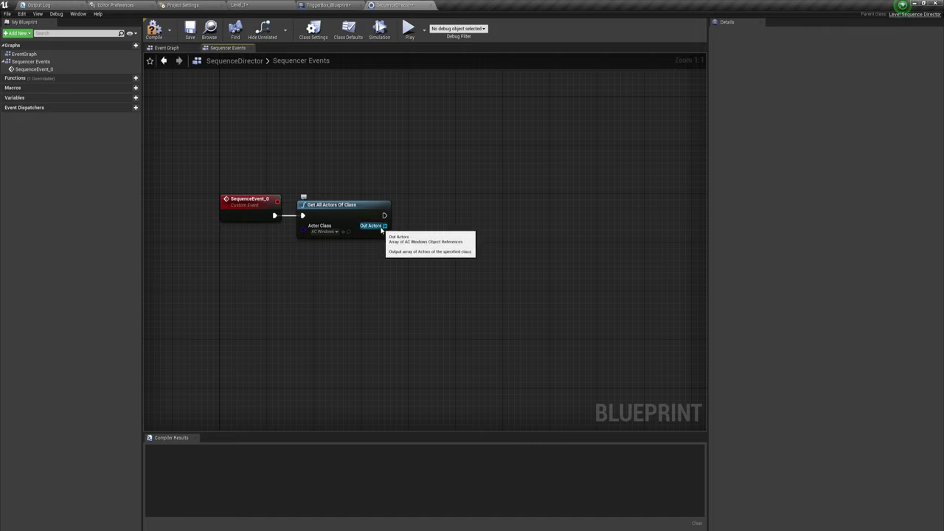
Step: Add a For Each Loop over the found Out Actors array
left_click_drag(384, 225, 474, 205)
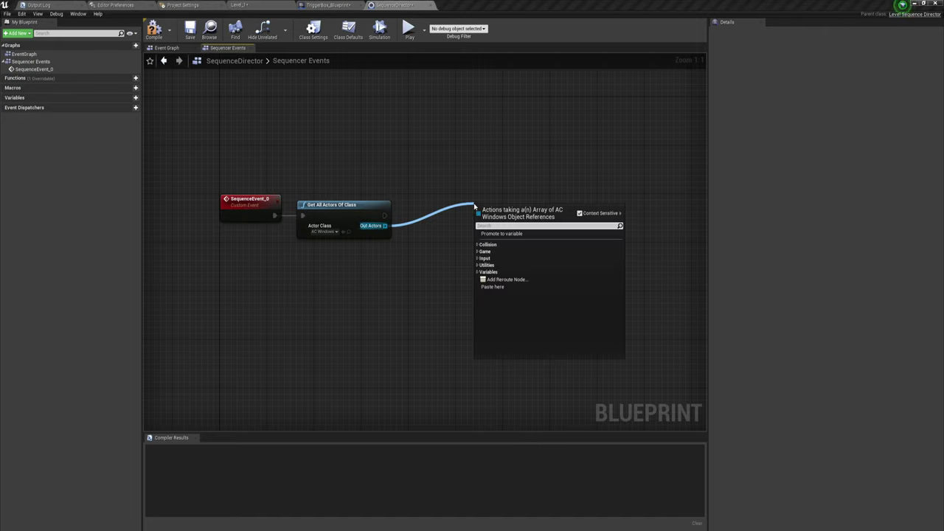
type("for")
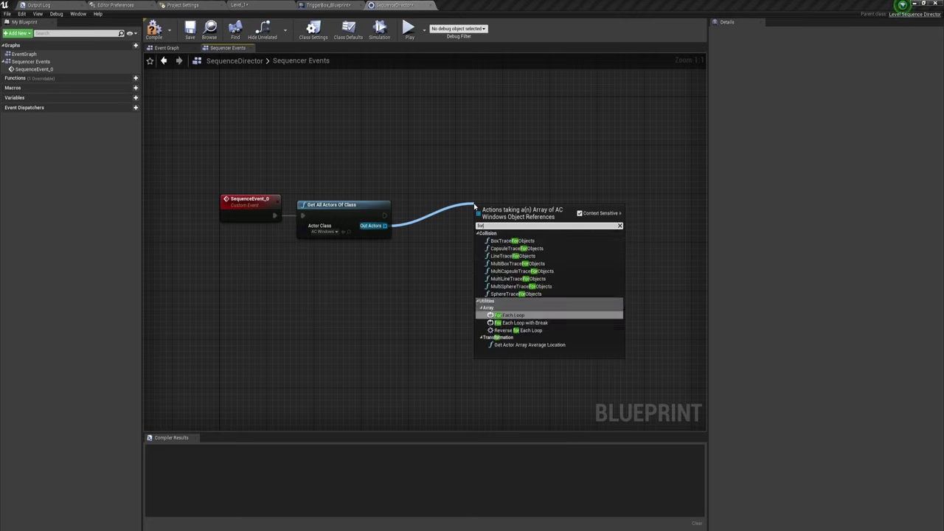
left_click(510, 315)
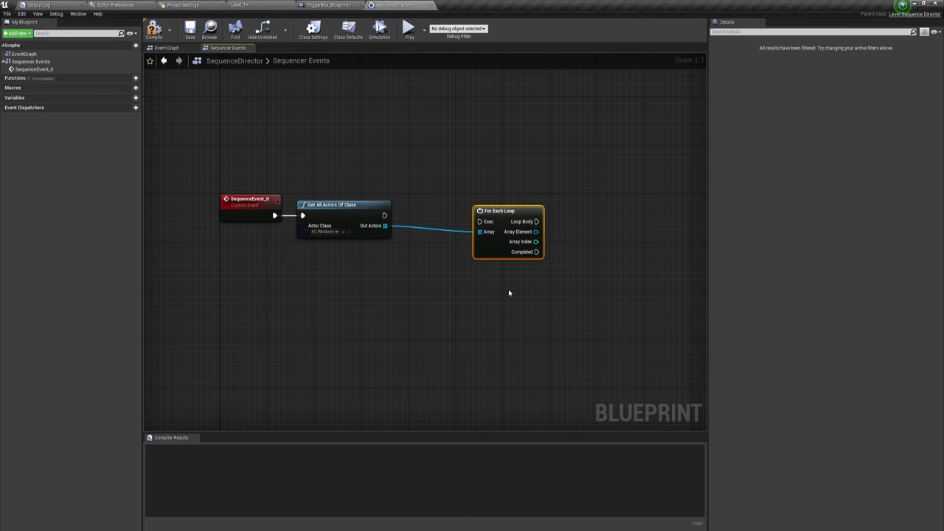
left_click_drag(446, 213, 417, 214)
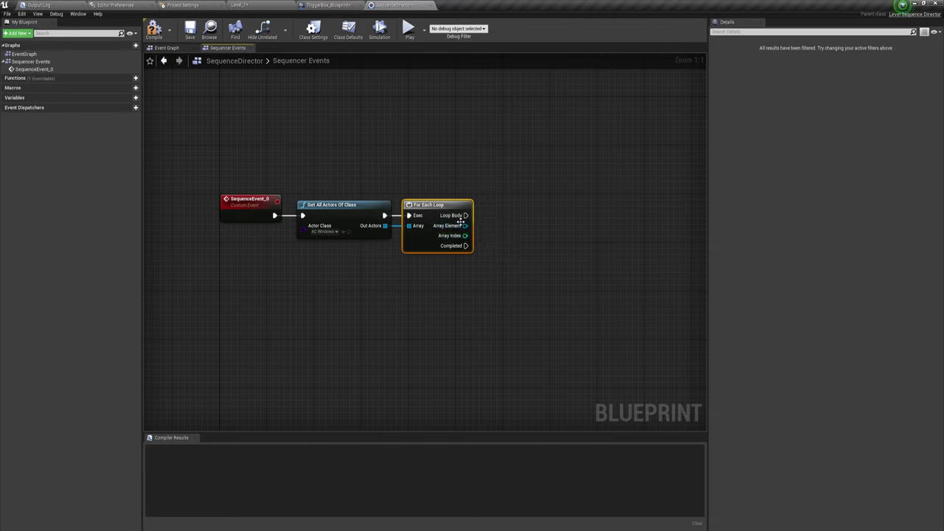
Step: Run Set Simulate Physics with Simulate ticked on each WINDOW from the Loop Body
left_click_drag(465, 225, 513, 230)
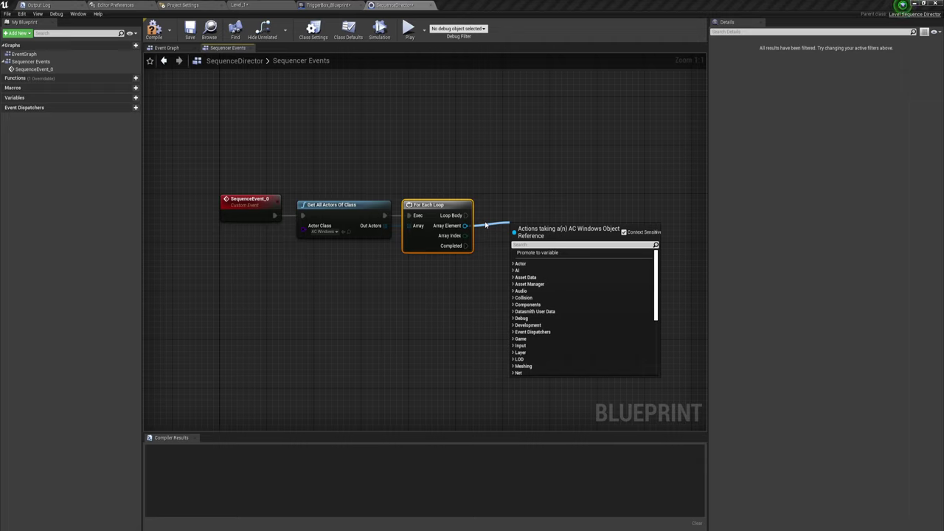
type("set s")
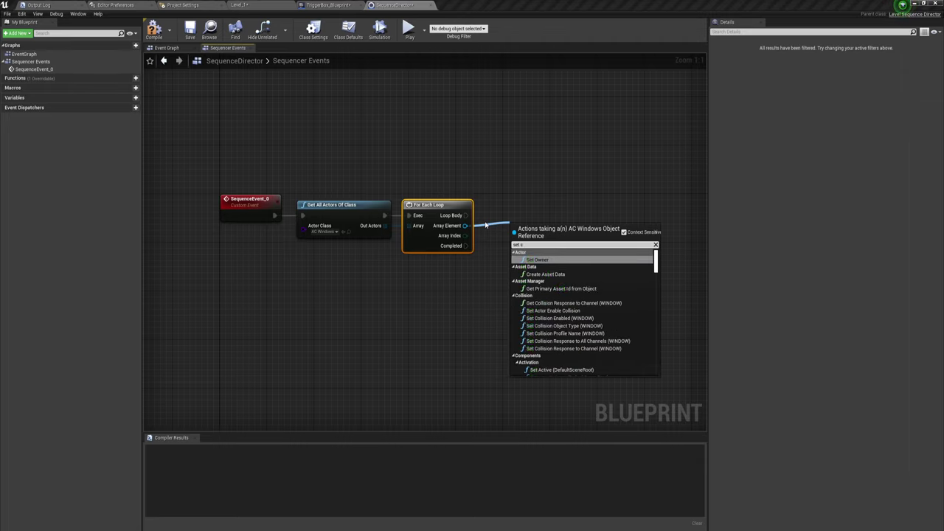
type("im")
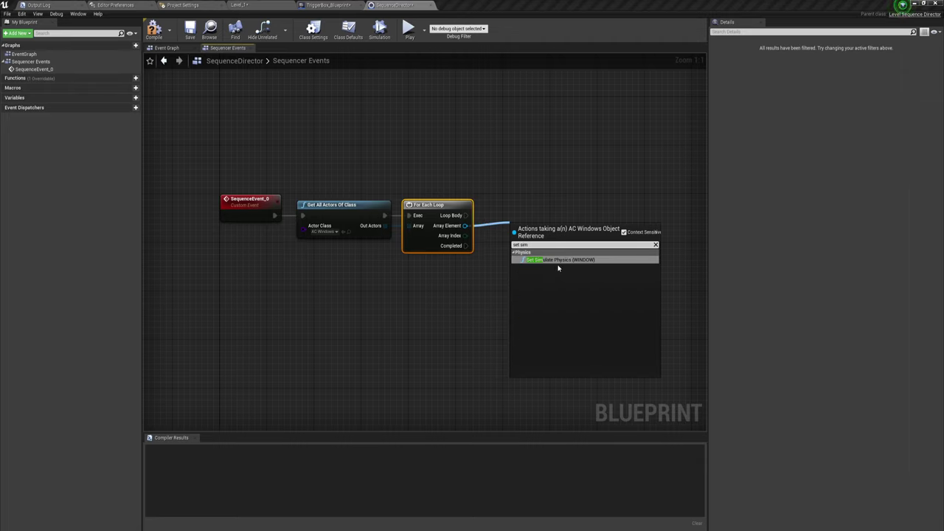
left_click(558, 260)
mouse_move(531, 241)
left_mouse_down()
mouse_move(588, 253)
mouse_move(576, 203)
left_mouse_up()
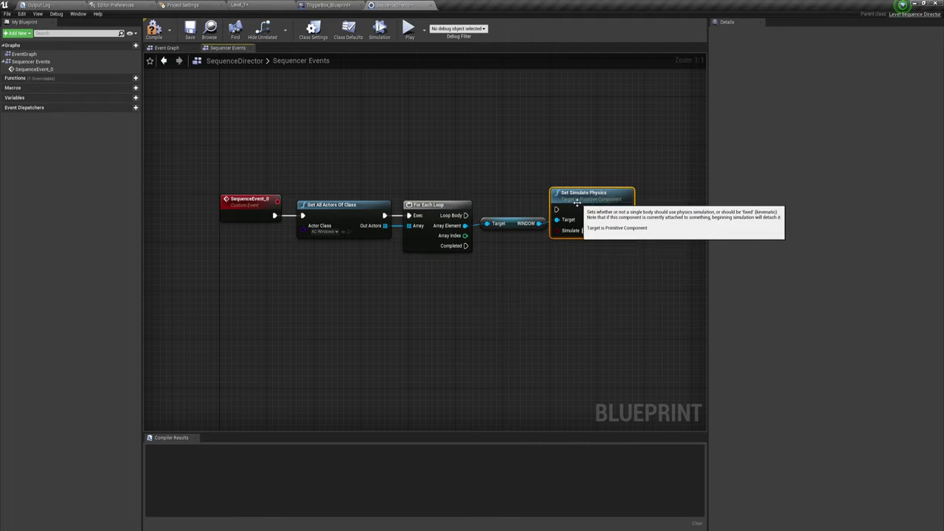
left_click_drag(465, 215, 556, 209)
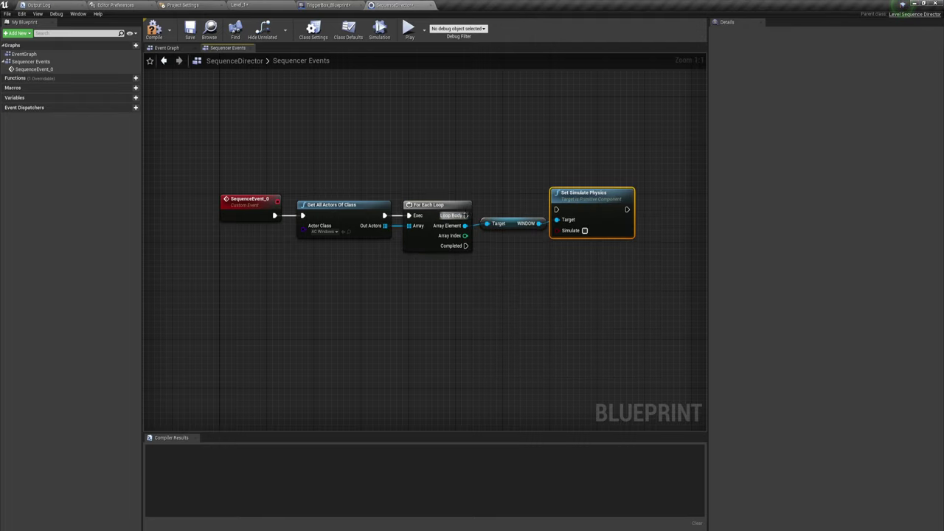
left_click(583, 230)
left_click_drag(583, 193, 589, 199)
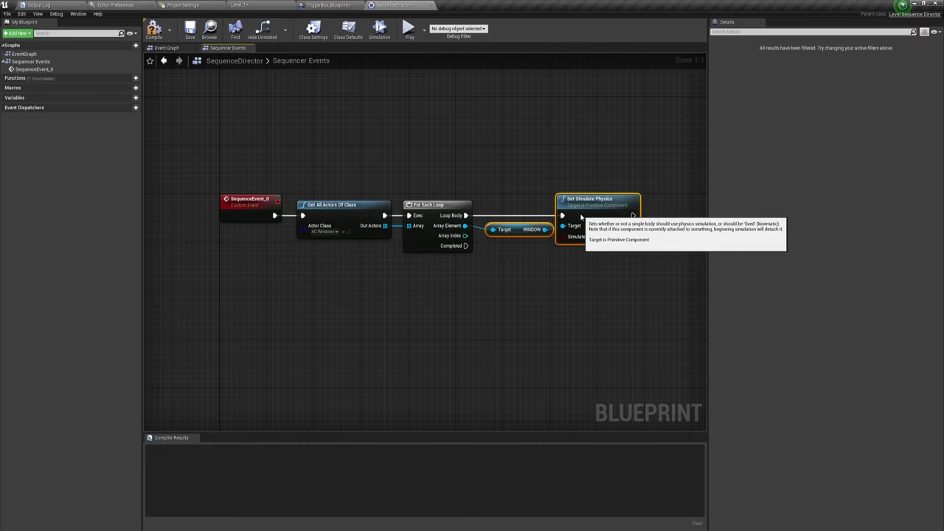
left_click(528, 294)
left_click_drag(516, 235, 533, 273)
type("ran")
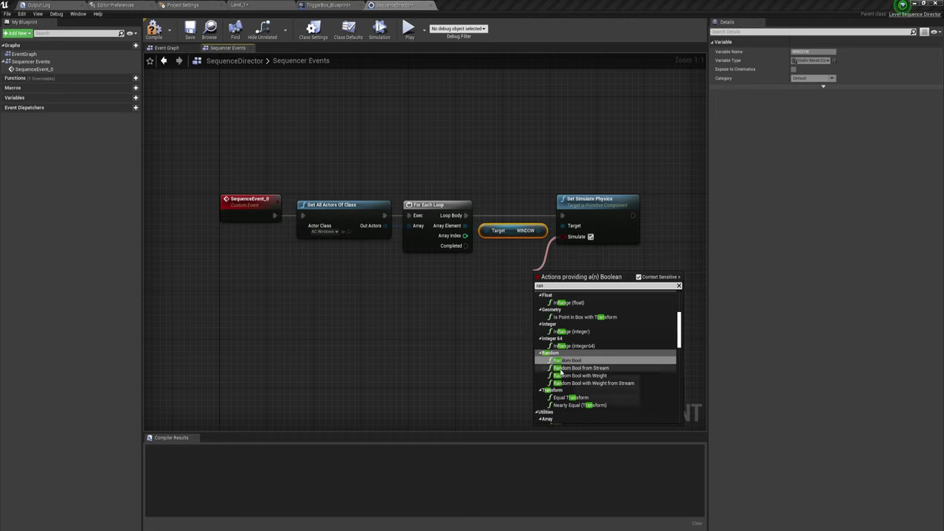
left_click(484, 308)
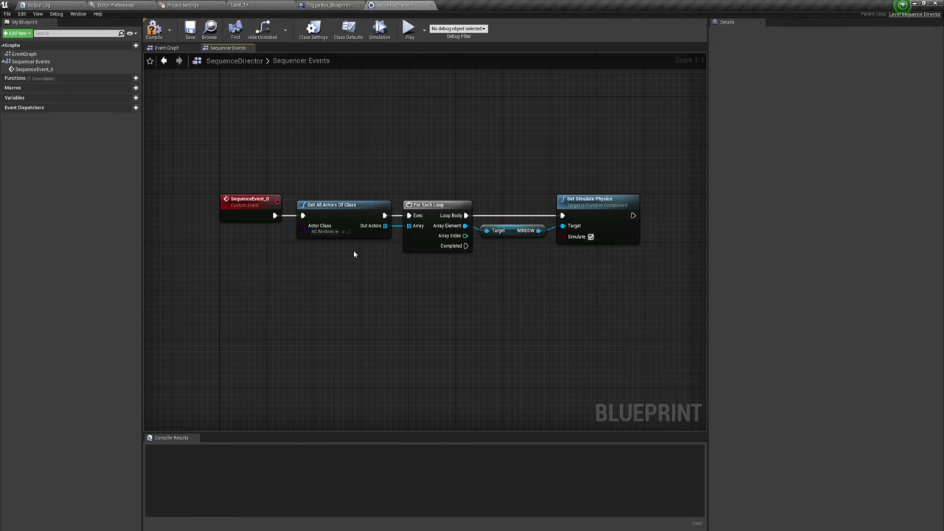
Step: Add a Get All Actors with Tag node from SequenceEvent_0's exec output, then return to Level_1
mouse_move(274, 215)
left_mouse_down()
mouse_move(298, 317)
mouse_move(308, 301)
left_mouse_up()
type("get")
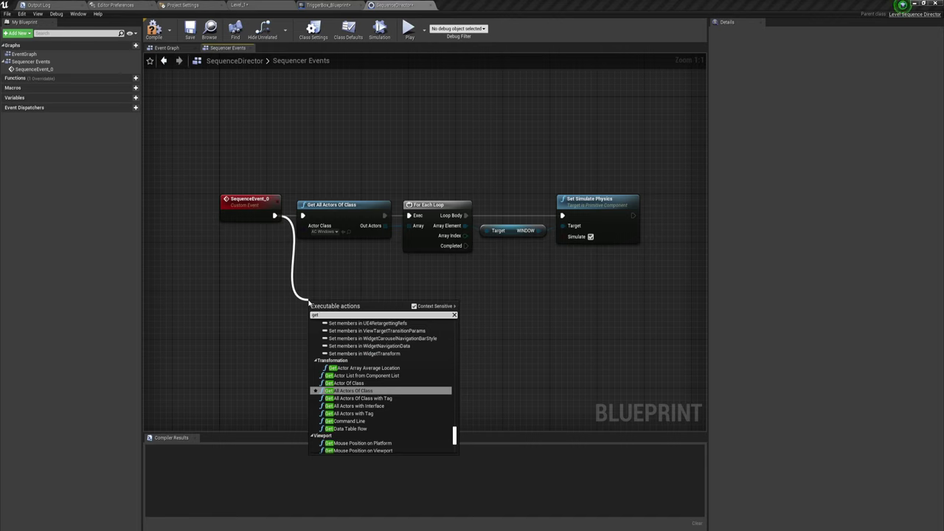
left_click(360, 413)
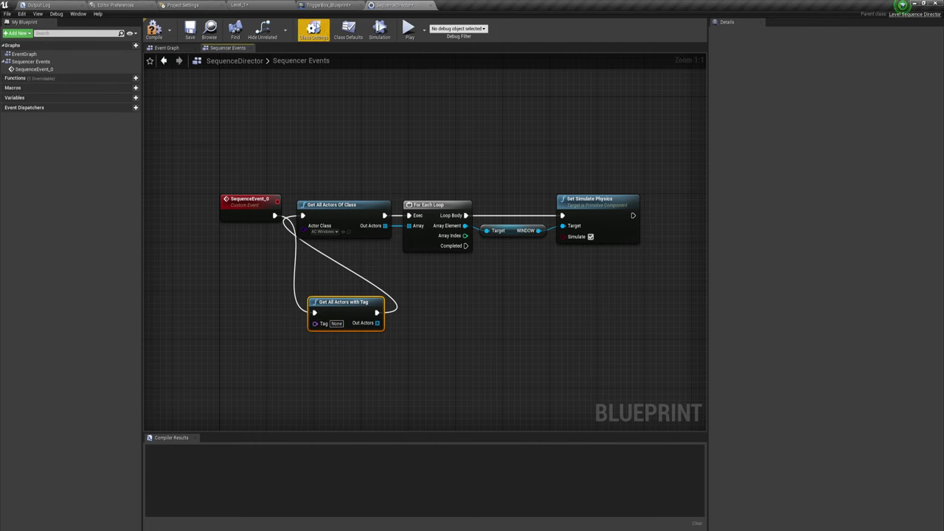
left_click(267, 6)
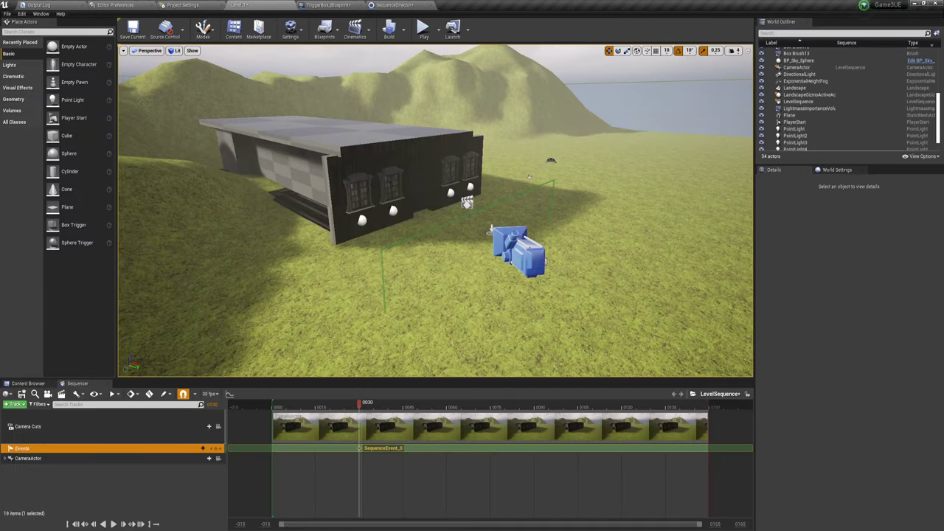
Step: Select the window actor, scrub to frame 0105, and add a new Tags entry
left_click(391, 186)
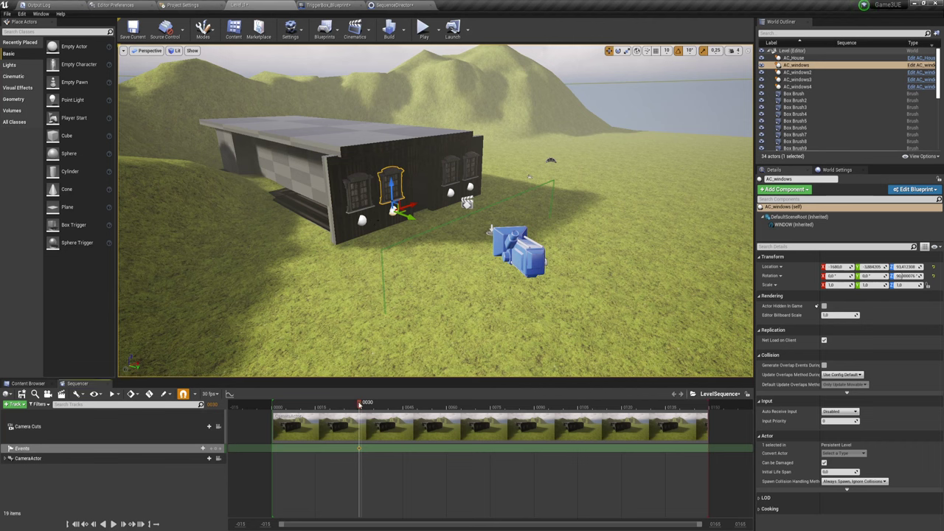
left_click_drag(359, 404, 444, 404)
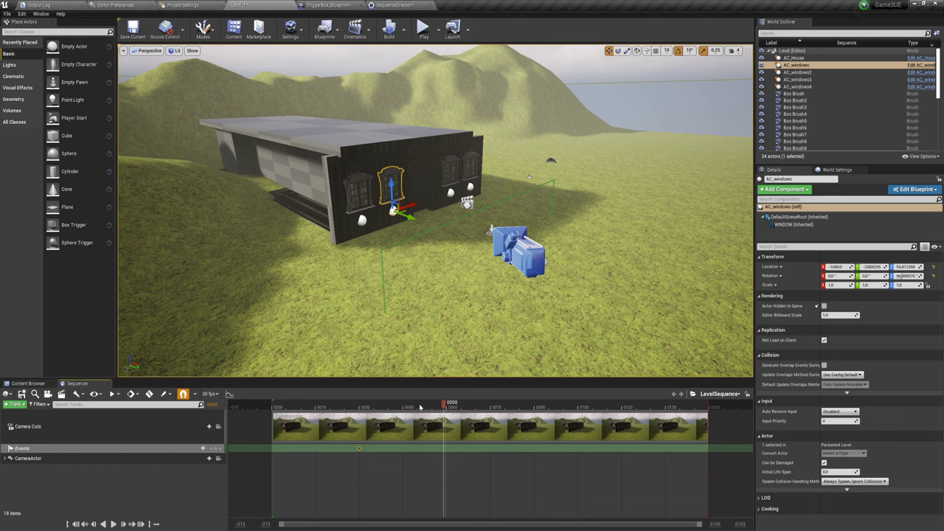
left_click_drag(444, 403, 577, 402)
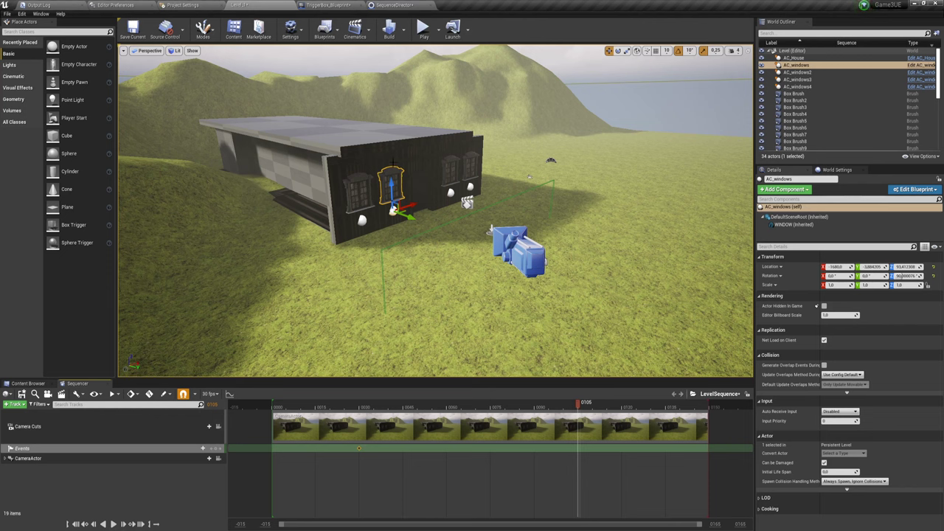
left_click(805, 247)
type("ta")
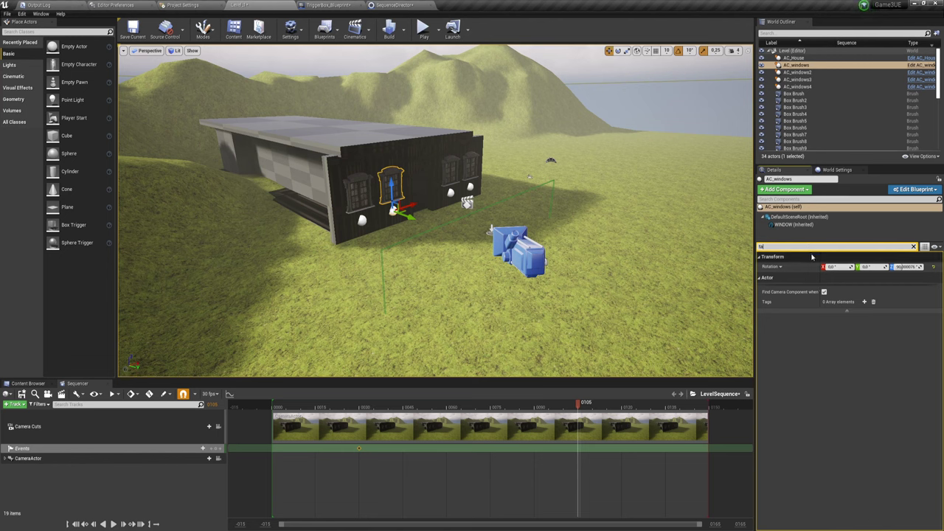
left_click(865, 302)
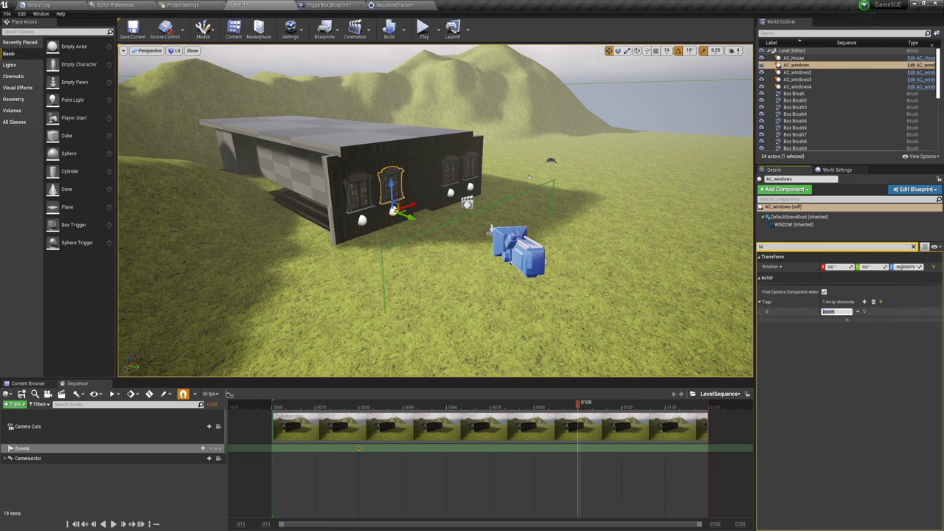
left_click(826, 312)
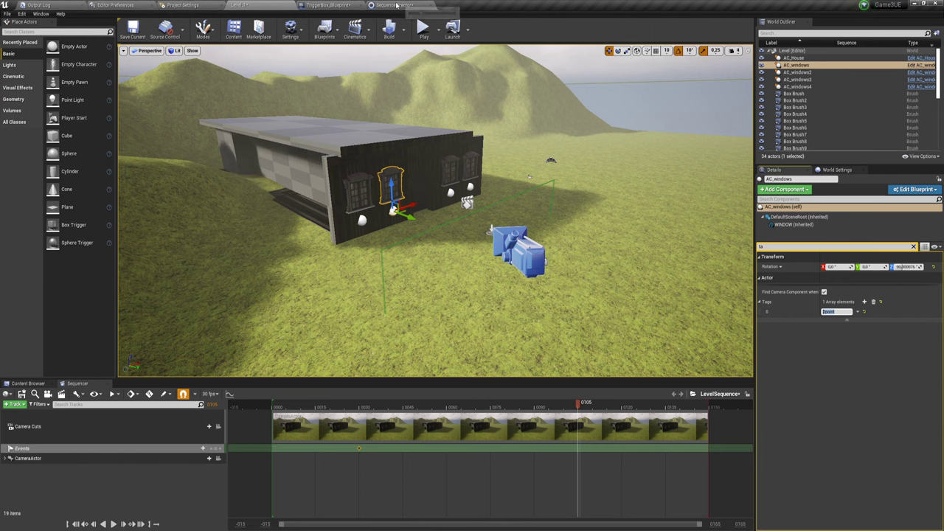
left_click(394, 5)
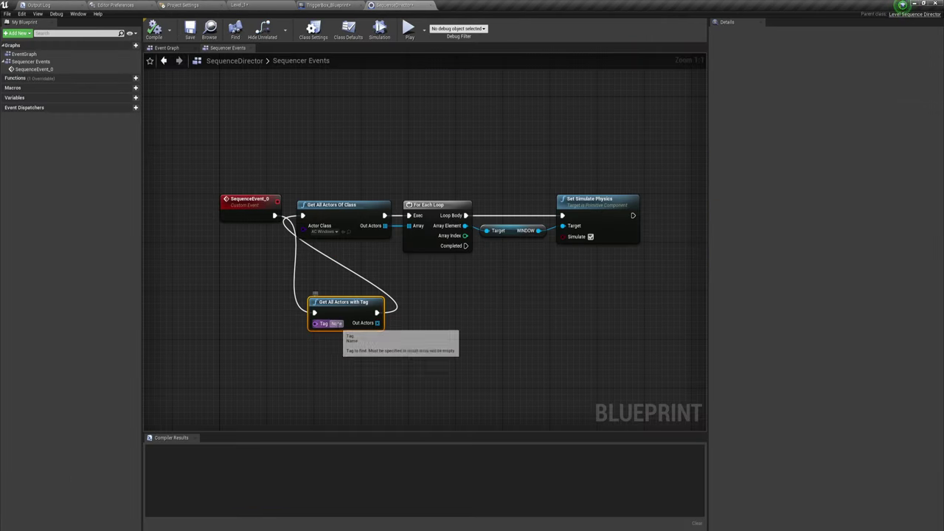
Step: Set the node's Tag to 2point, then check the level's Events track
left_click(337, 323)
type("2point")
left_click(422, 338)
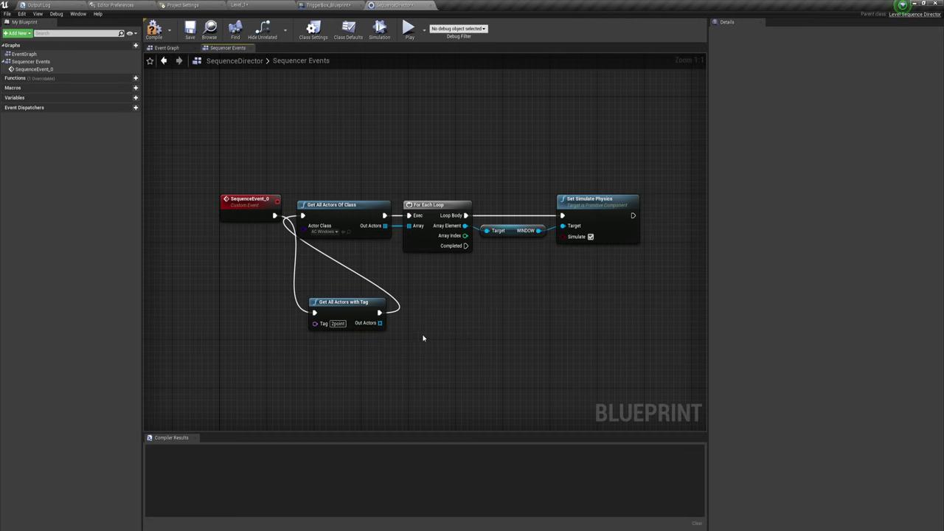
left_click(328, 5)
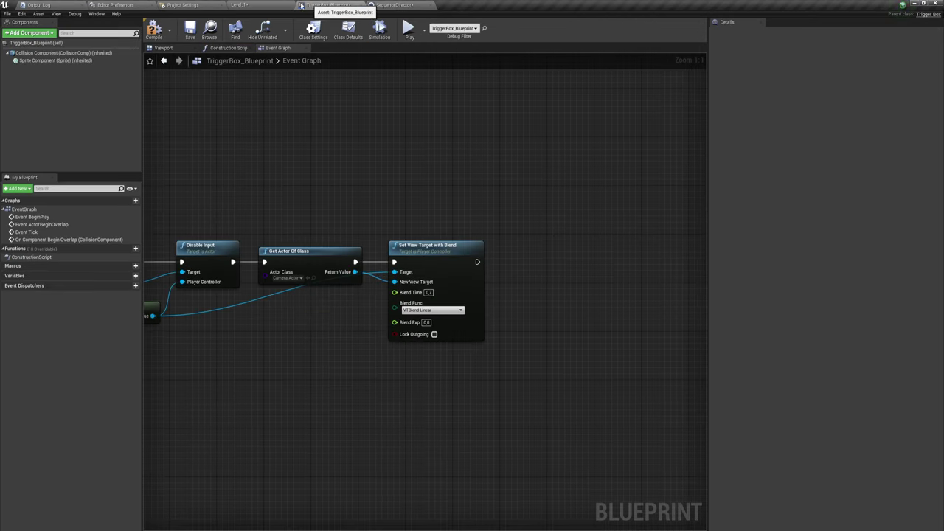
left_click(240, 6)
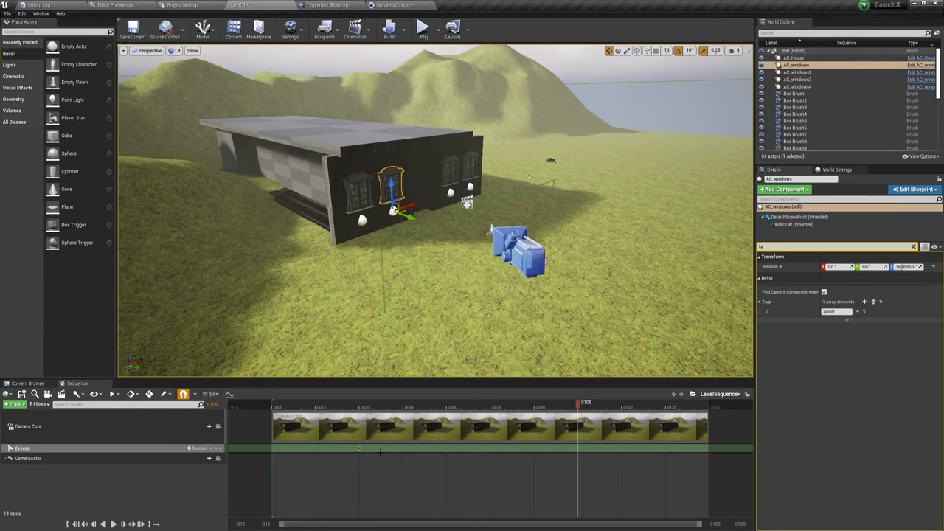
left_click(356, 448)
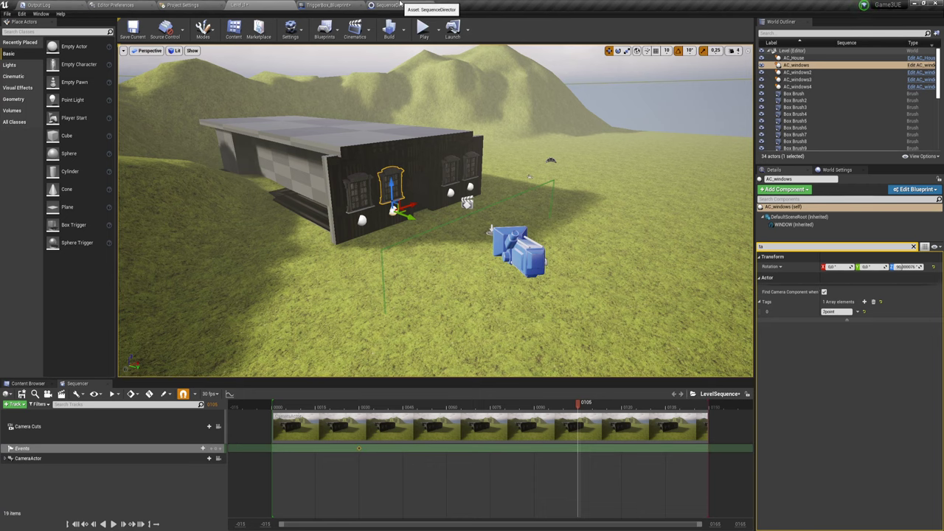
left_click(390, 5)
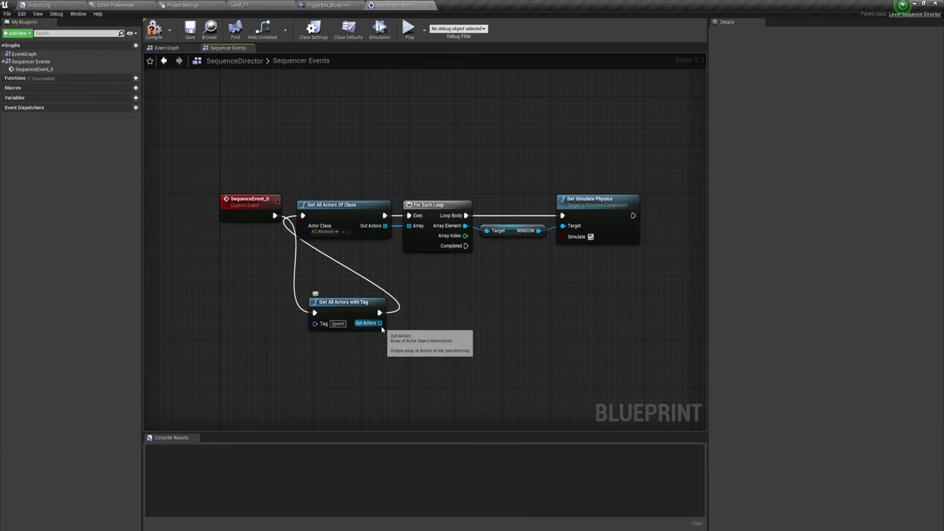
Step: Delete the Get All Actors with Tag node and compile the SequenceDirector blueprint
left_click(316, 297)
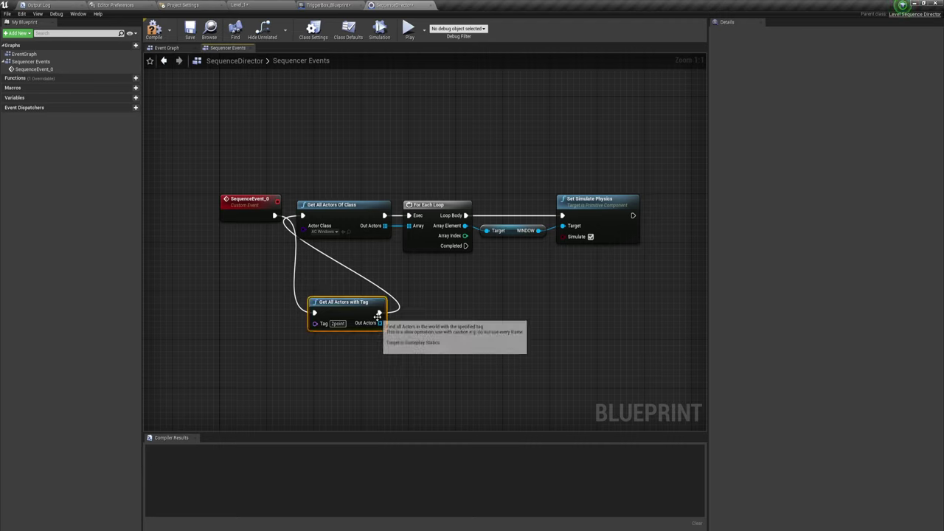
key("Delete")
left_click_drag(274, 216, 305, 216)
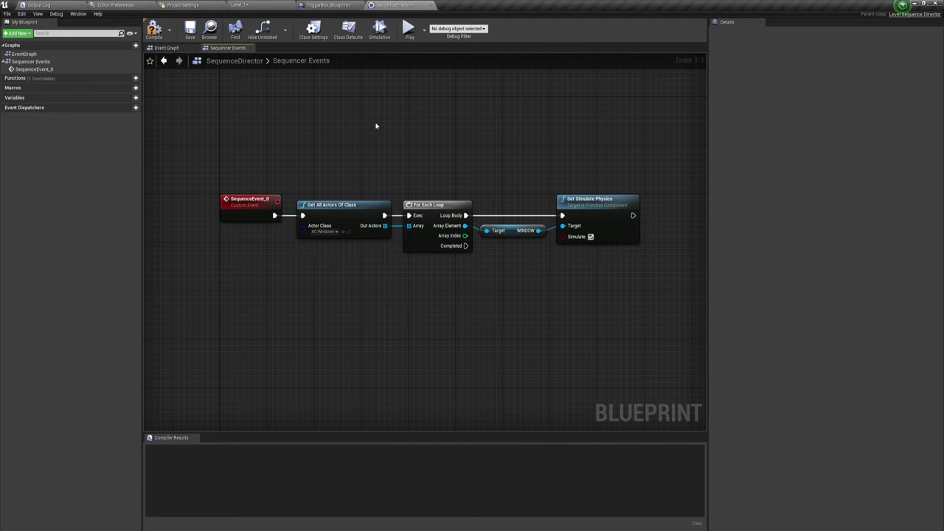
right_click_drag(494, 308, 483, 265)
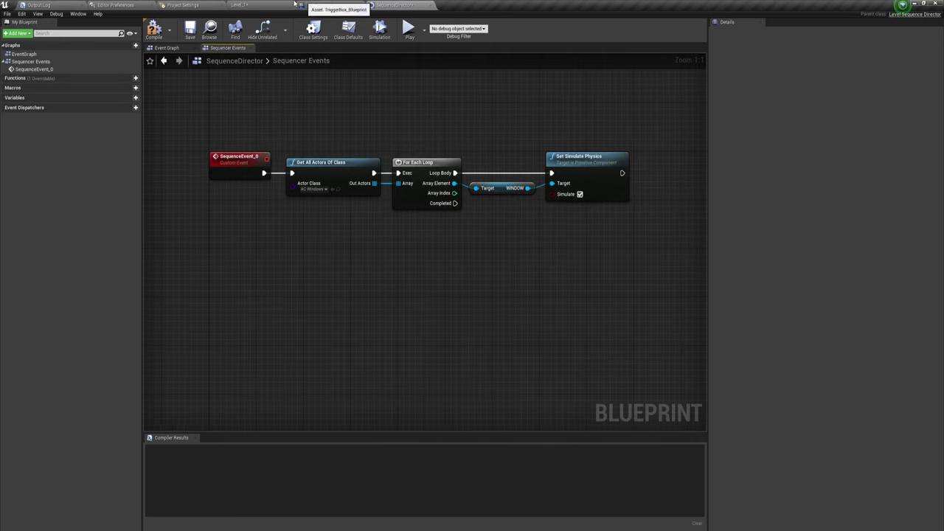
left_click(153, 34)
Step: Place a Cube near the house and raise it slightly
left_click(248, 4)
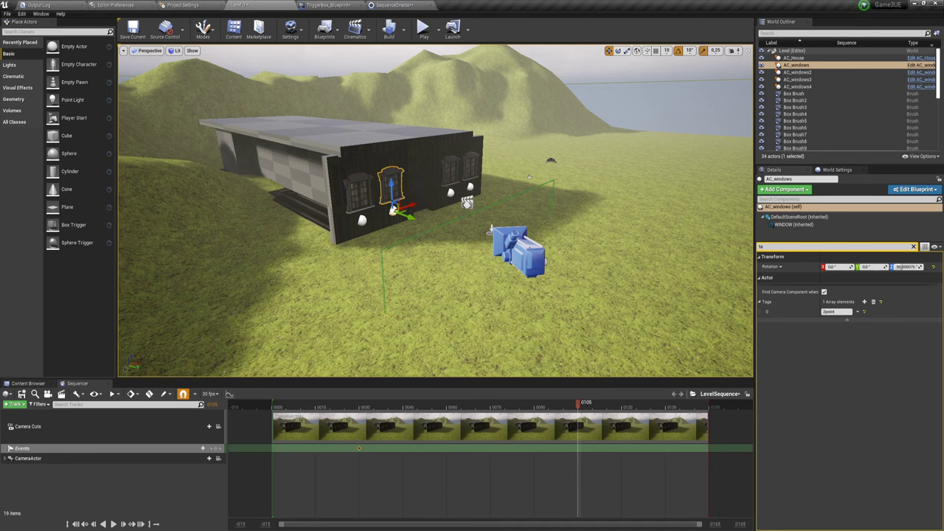
mouse_move(66, 136)
left_mouse_down()
mouse_move(311, 221)
mouse_move(401, 236)
left_mouse_up()
key("f")
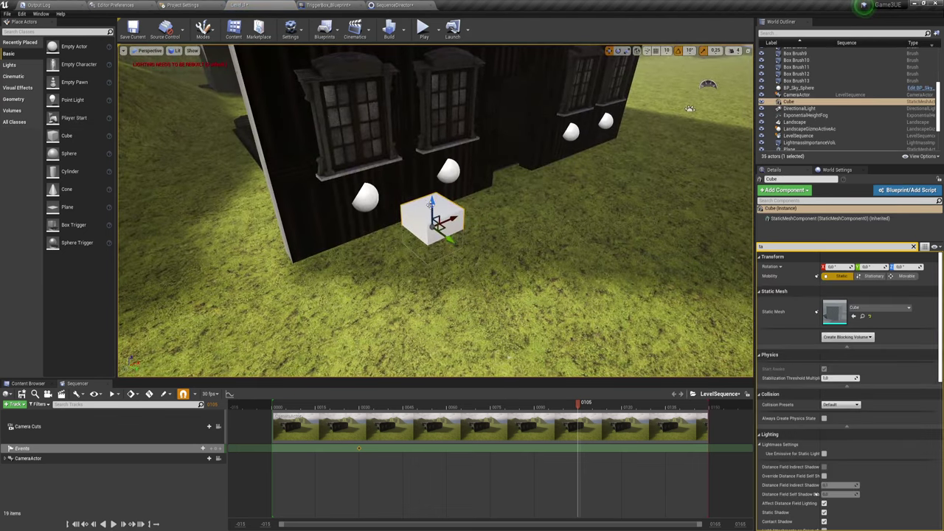
left_click_drag(432, 204, 432, 181)
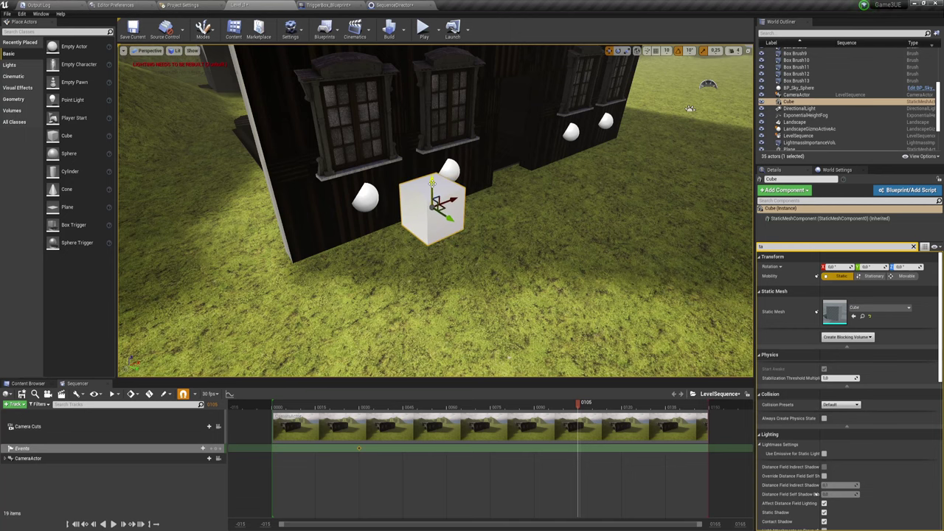
middle_click_drag(431, 184, 443, 198)
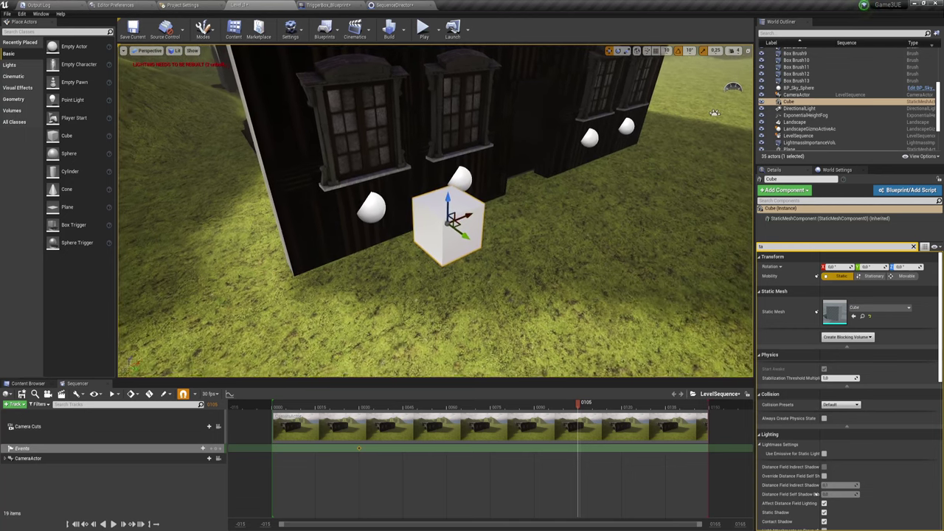
left_click_drag(442, 197, 446, 190)
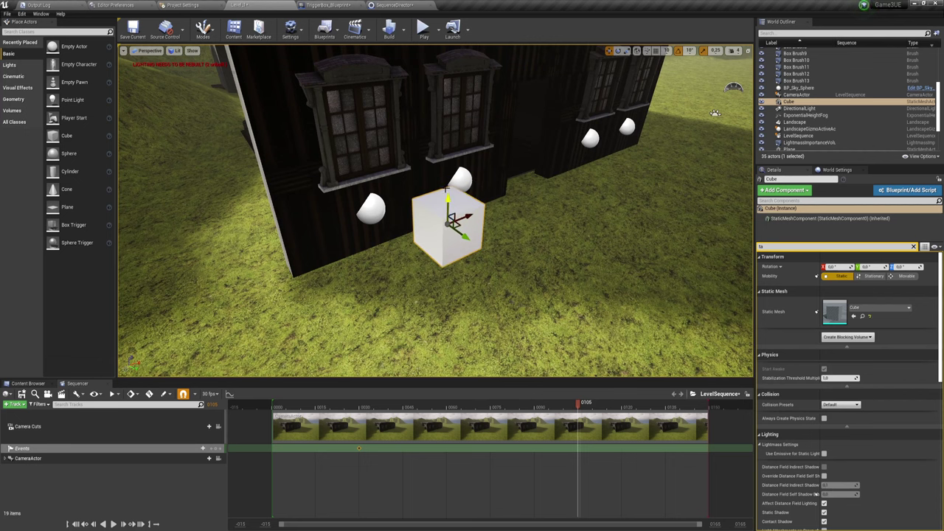
left_click_drag(455, 231, 413, 221, "alt")
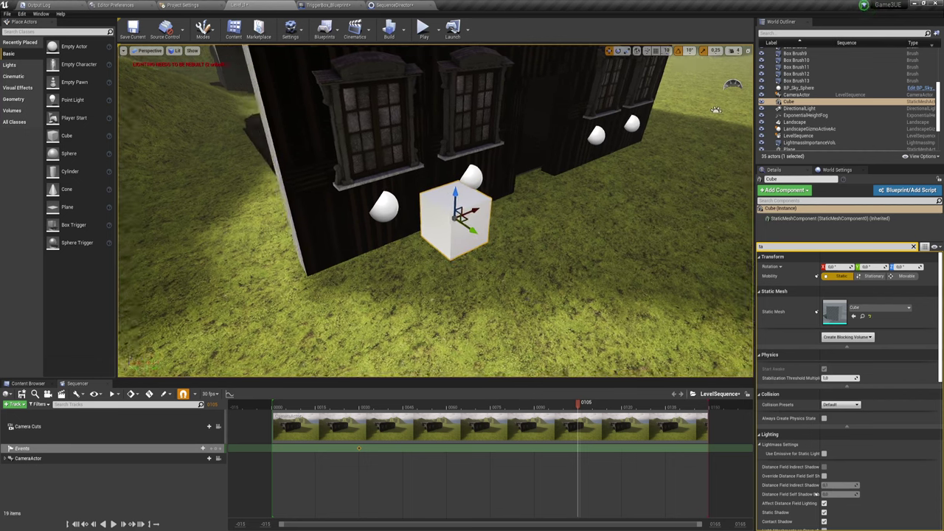
left_click_drag(468, 145, 711, 198, "alt")
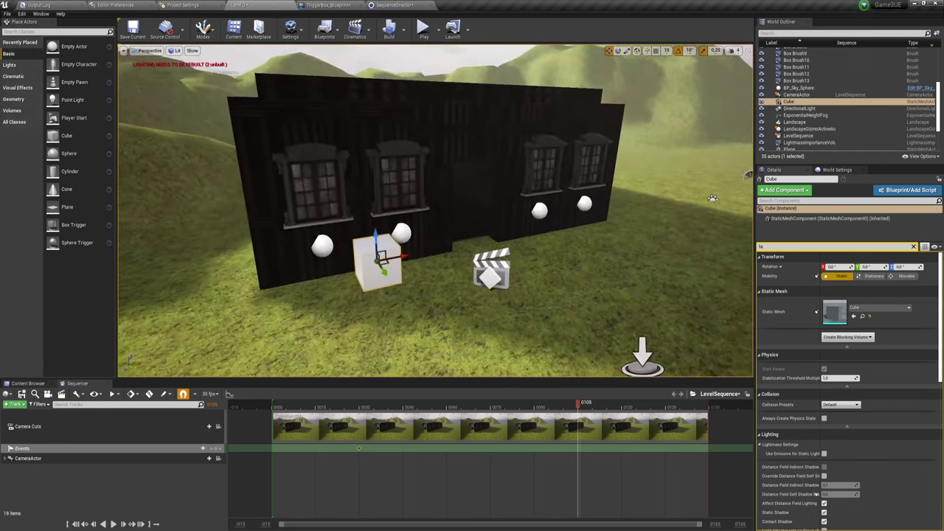
Step: Duplicate the cube as Cube2, select the Landscape, and return to the blueprints
key("ctrl+w")
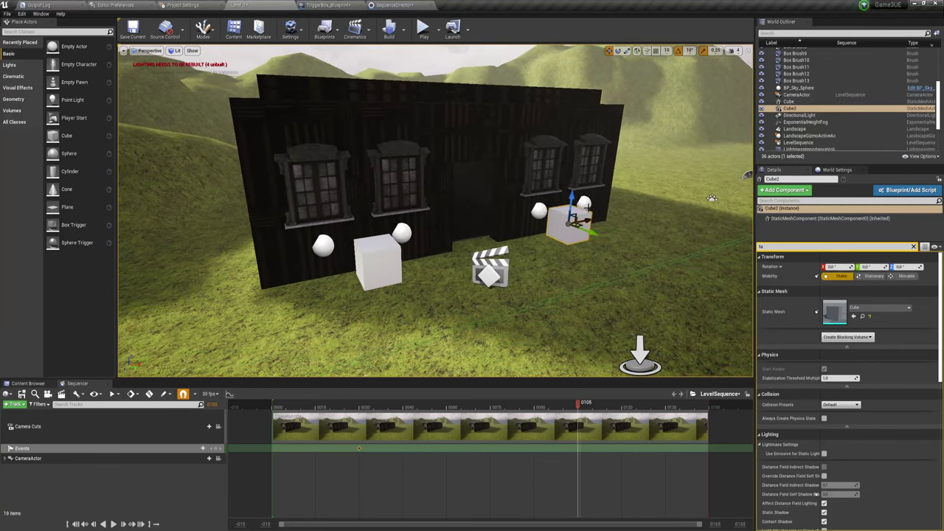
key("w")
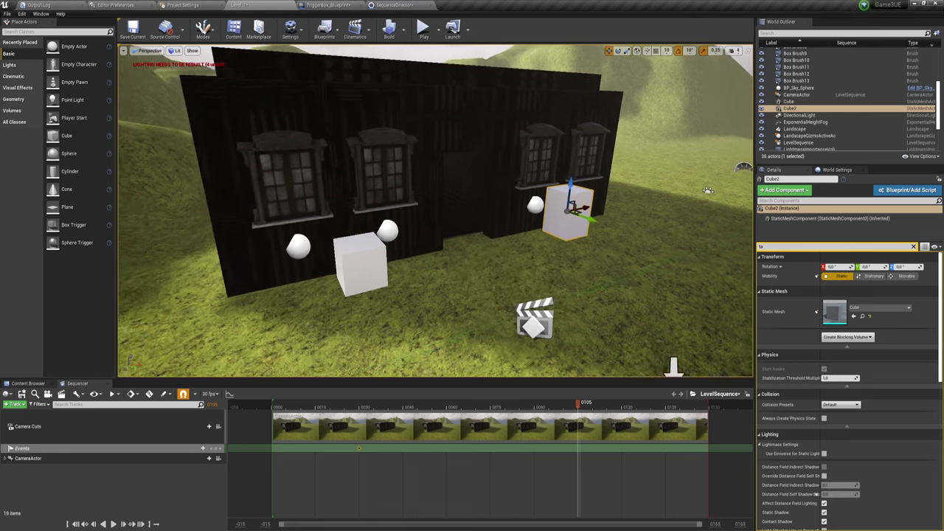
mouse_move(711, 198)
right_mouse_down()
mouse_move(663, 221)
mouse_move(634, 200)
right_mouse_up()
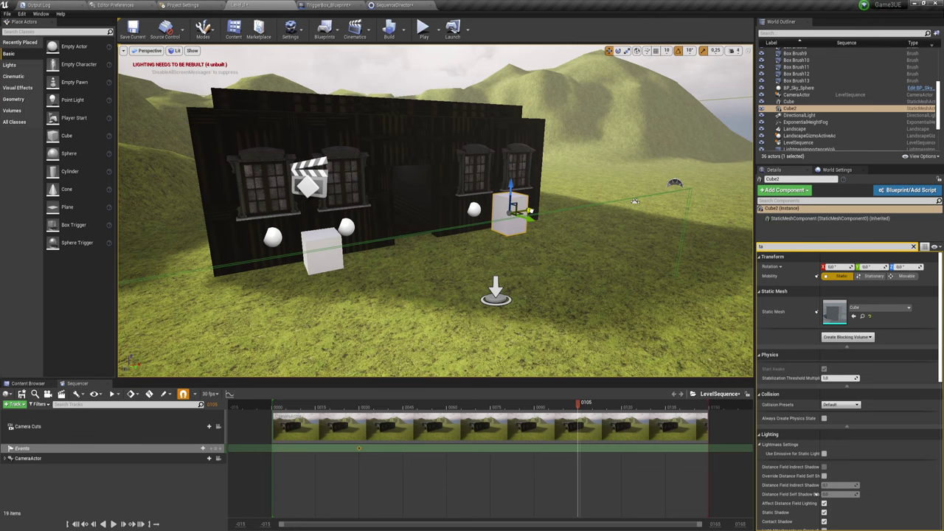
right_click_drag(510, 240, 479, 258)
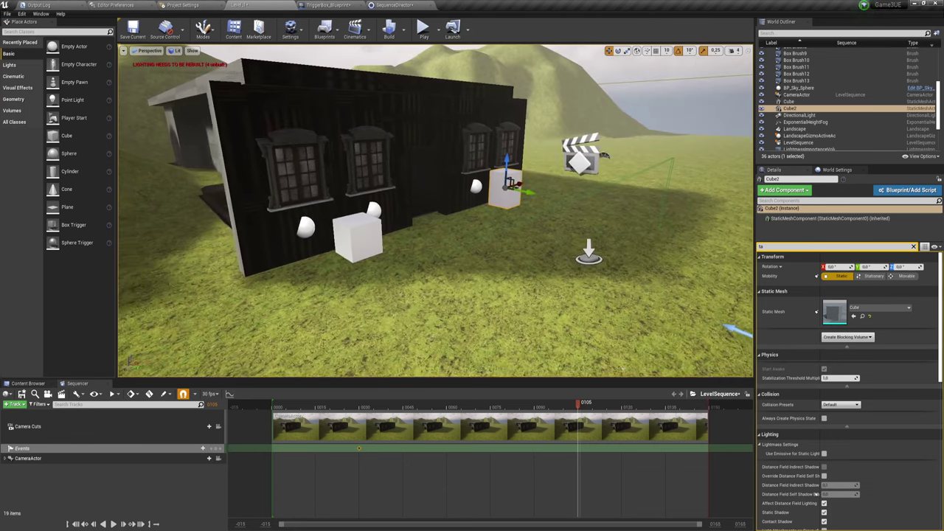
left_click(486, 264)
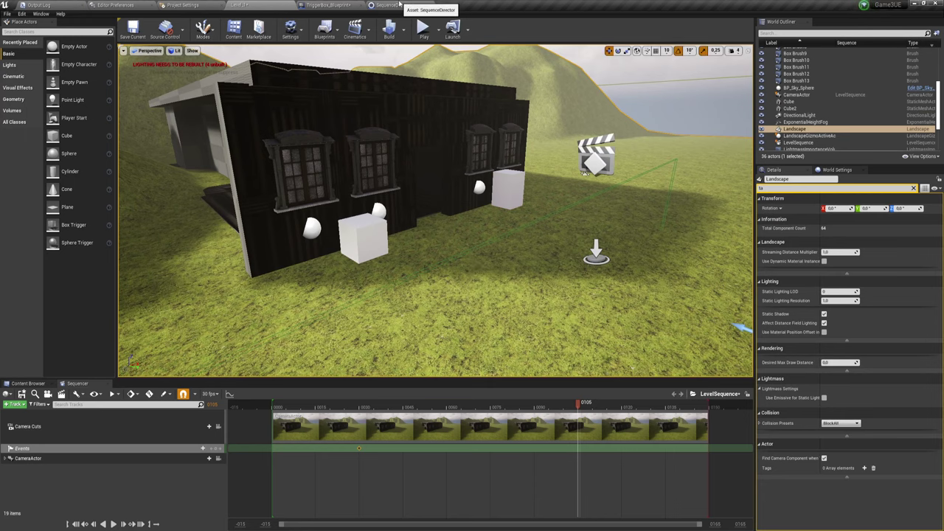
left_click(394, 5)
Step: Inspect the Set View Target with Blend chain, then select the level's Events track
left_click(329, 5)
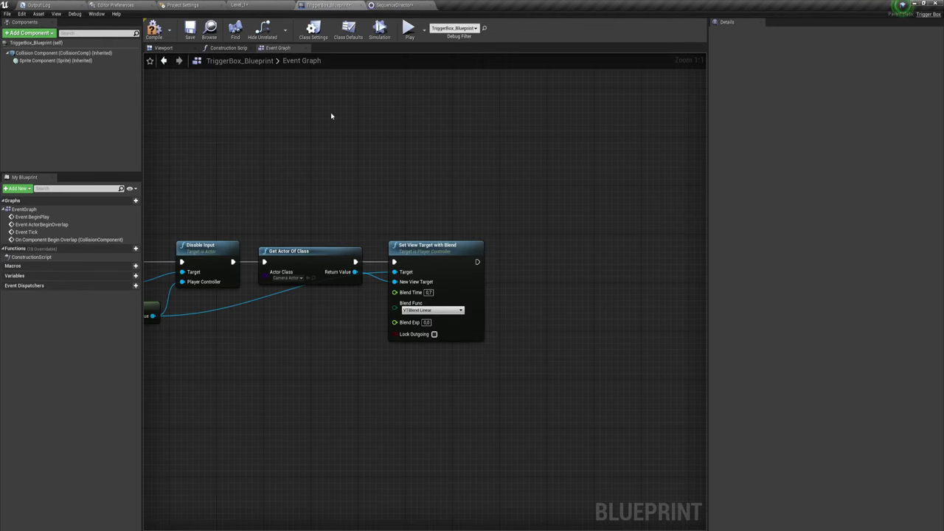
right_click_drag(333, 322, 382, 252)
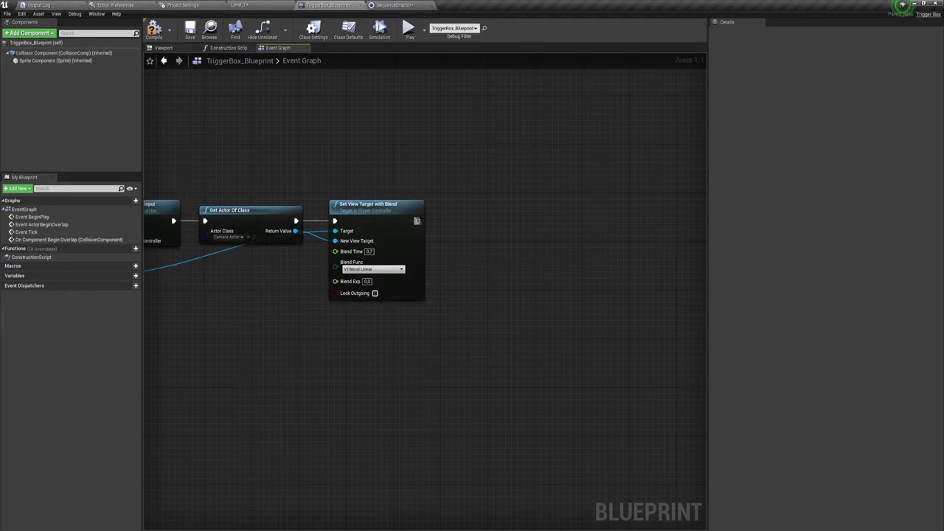
mouse_move(418, 220)
left_mouse_down()
mouse_move(478, 219)
mouse_move(457, 215)
left_mouse_up()
left_click(433, 221)
left_click(390, 5)
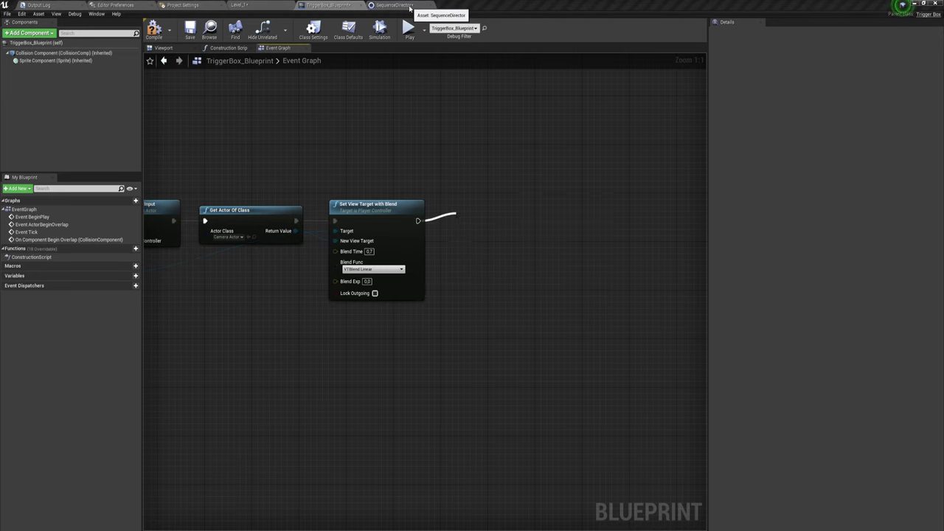
left_click(238, 5)
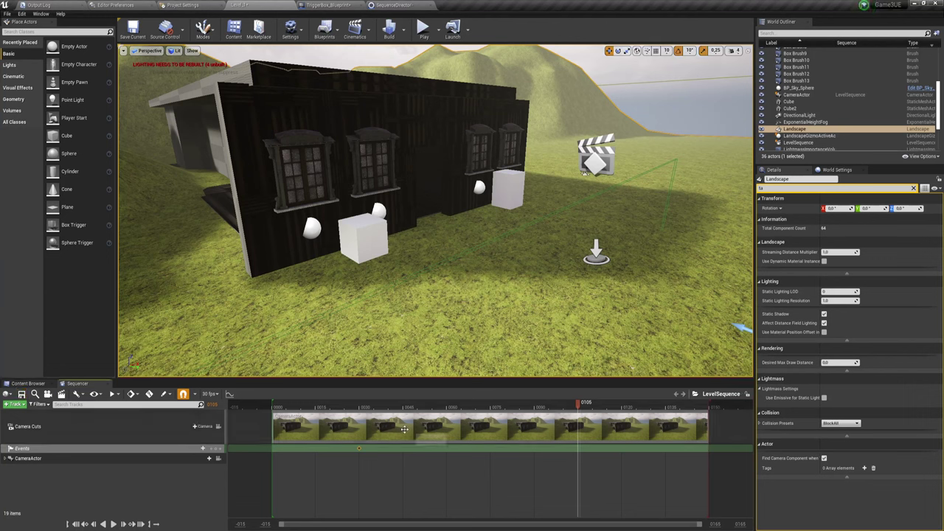
left_click(426, 446)
Step: Search 'create l' from Set View Target with Blend's exec output in TriggerBox_Blueprint
left_click(417, 4)
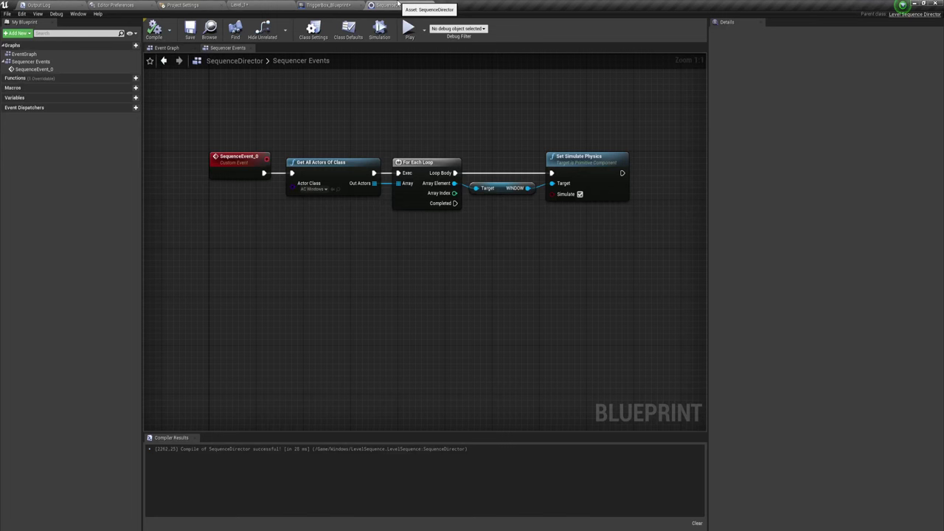
left_click(340, 7)
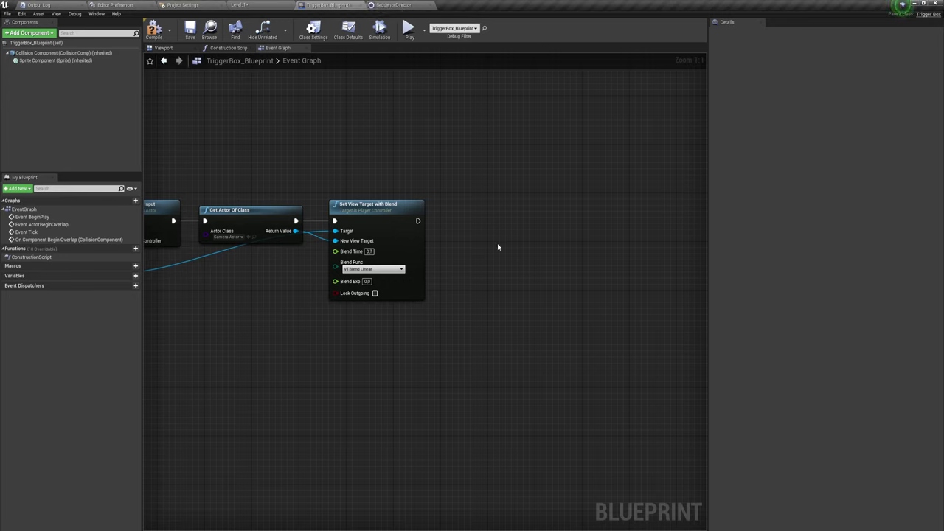
left_click_drag(417, 220, 497, 221)
type("c")
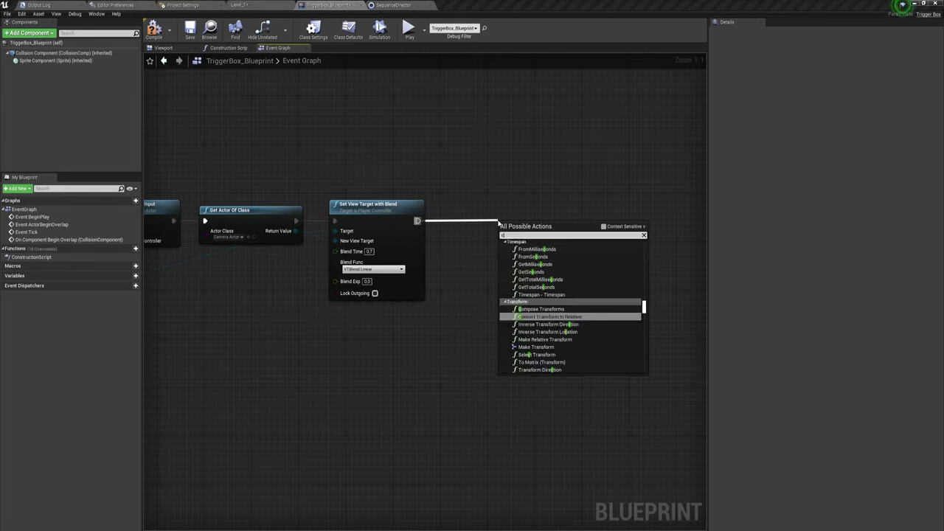
type("reate")
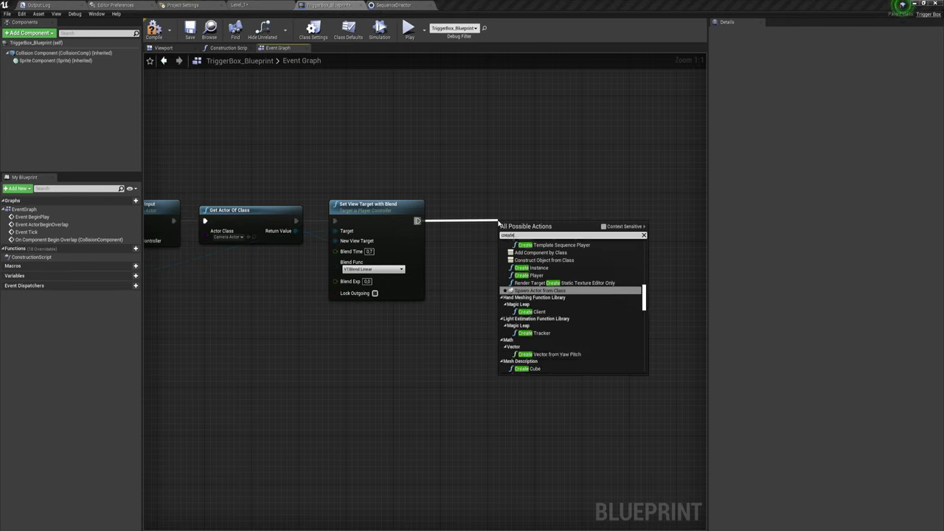
type(" l")
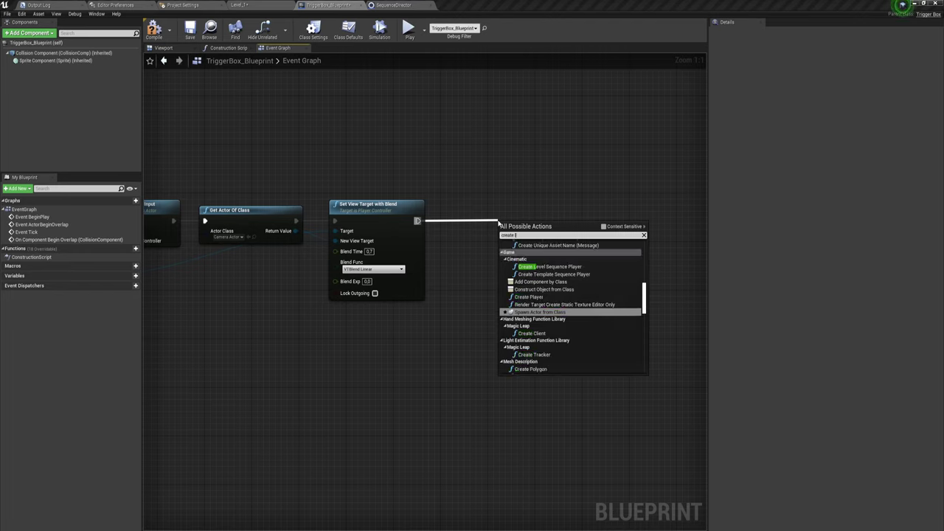
Step: Add a Create Level Sequence Player node set to the LevelSequence asset
left_click(549, 267)
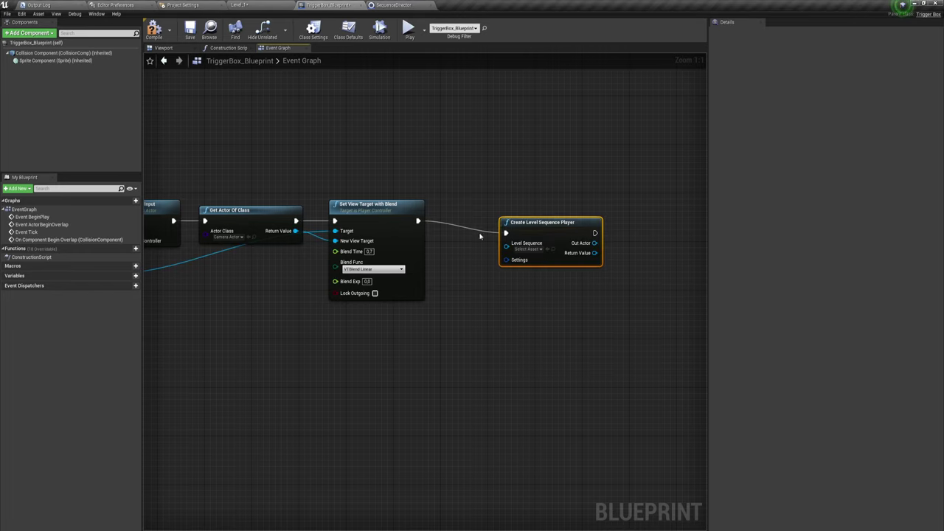
left_click_drag(546, 224, 492, 212)
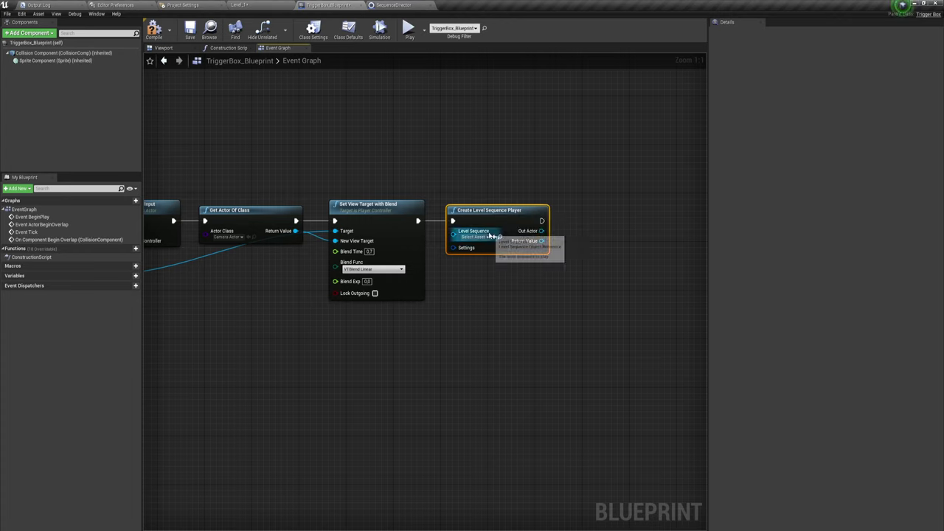
left_click(487, 236)
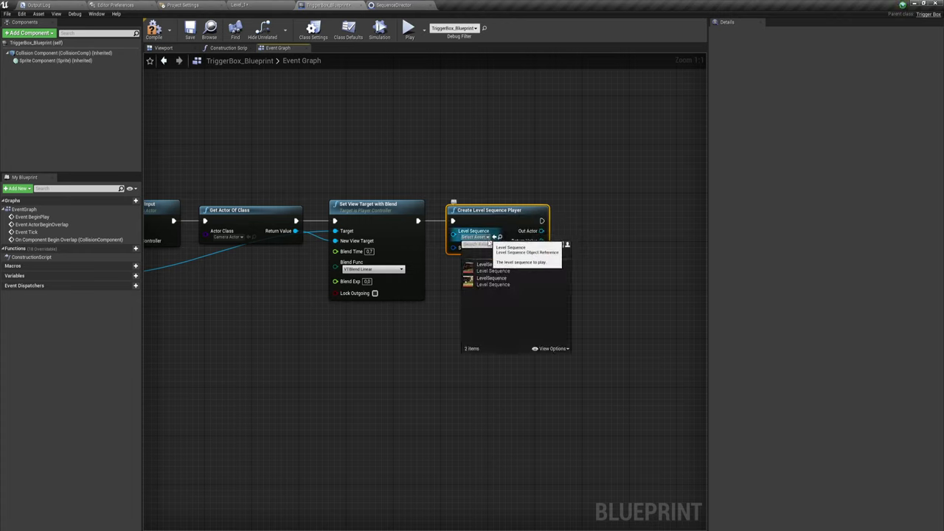
left_click(489, 283)
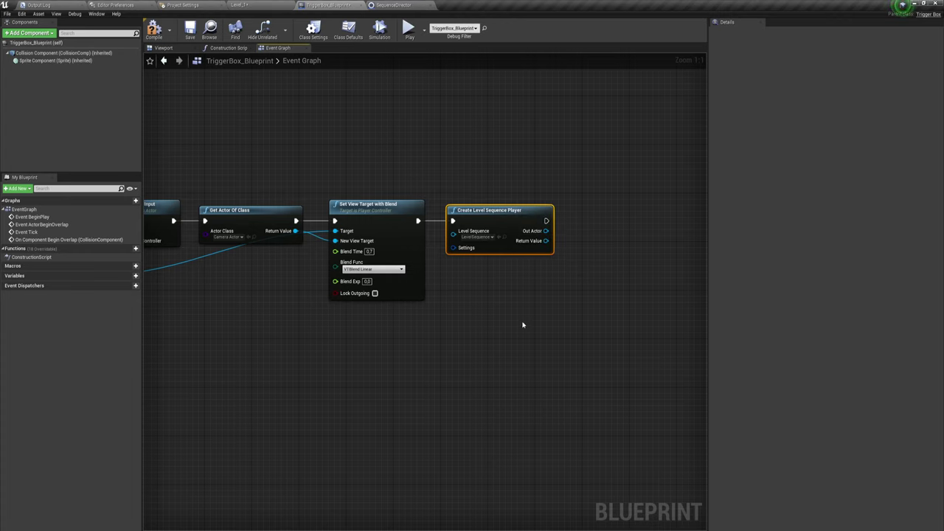
mouse_move(523, 299)
right_mouse_down()
mouse_move(440, 313)
mouse_move(451, 328)
right_mouse_up()
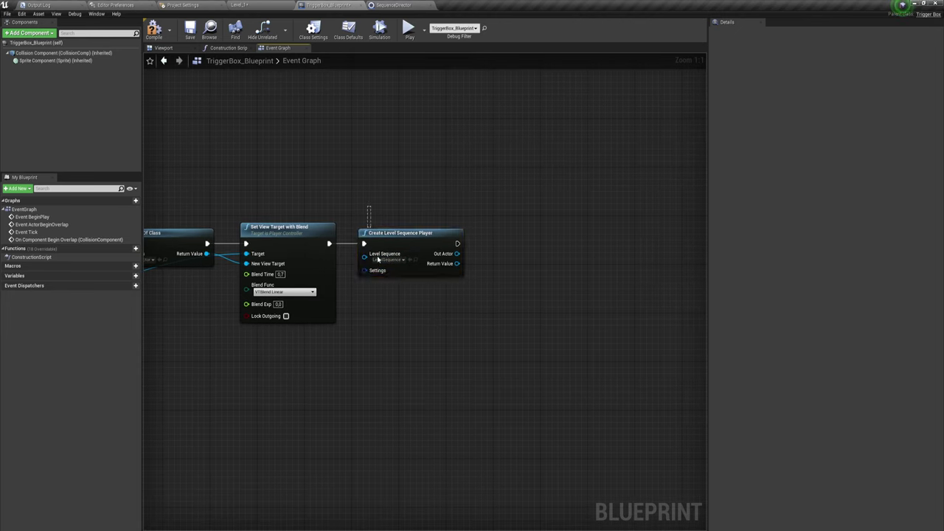
left_click_drag(367, 207, 454, 354)
left_click(424, 326)
Step: Try adding Play nodes from the player's Return Value, deleting the wrong audio Play nodes
mouse_move(457, 264)
left_mouse_down()
mouse_move(548, 267)
mouse_move(532, 263)
left_mouse_up()
type("pla")
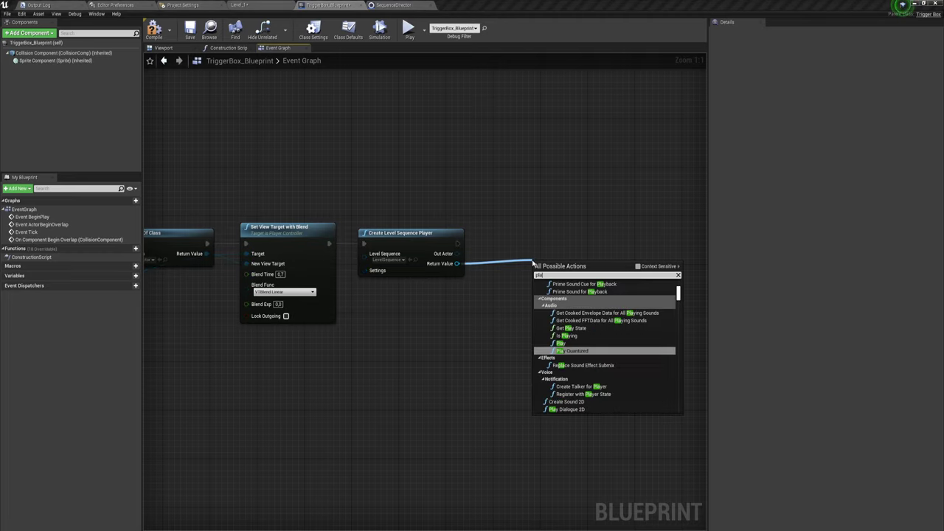
left_click(562, 343)
left_click_drag(550, 280, 503, 243)
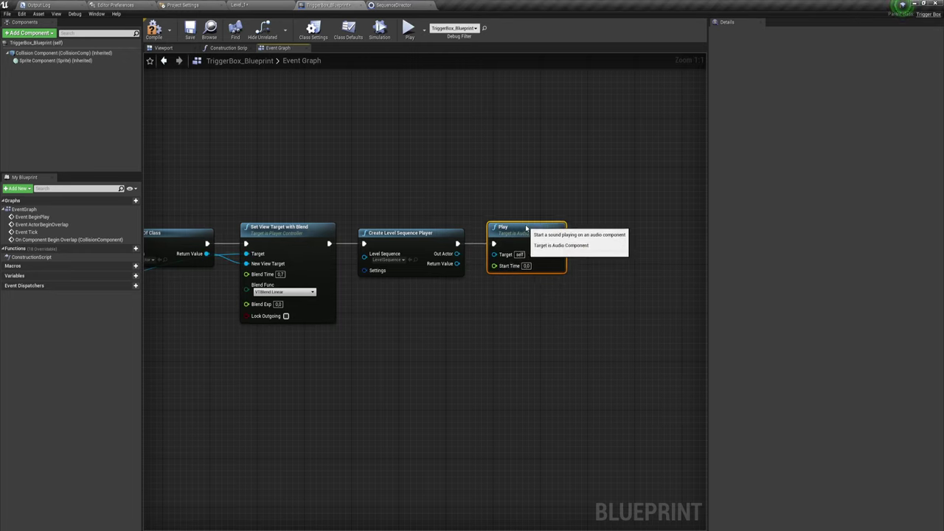
key("Delete")
left_click_drag(457, 263, 529, 236)
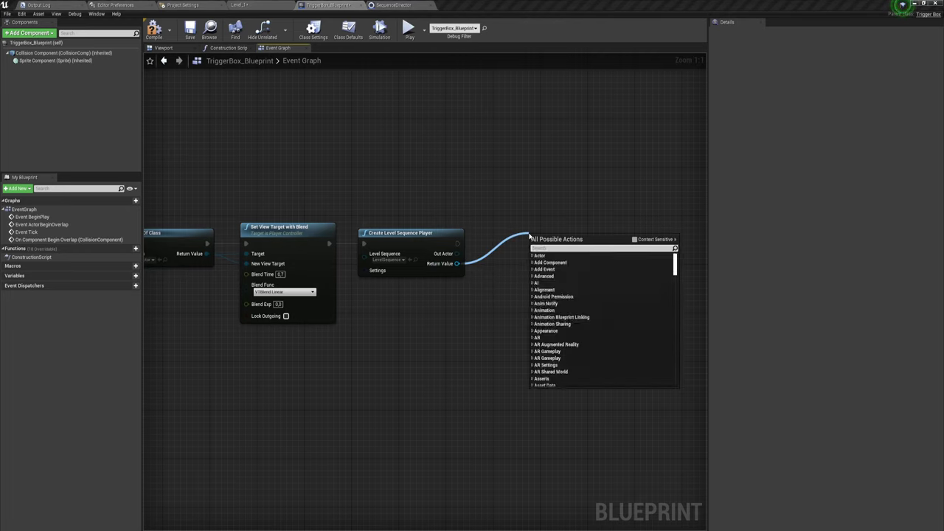
type("play")
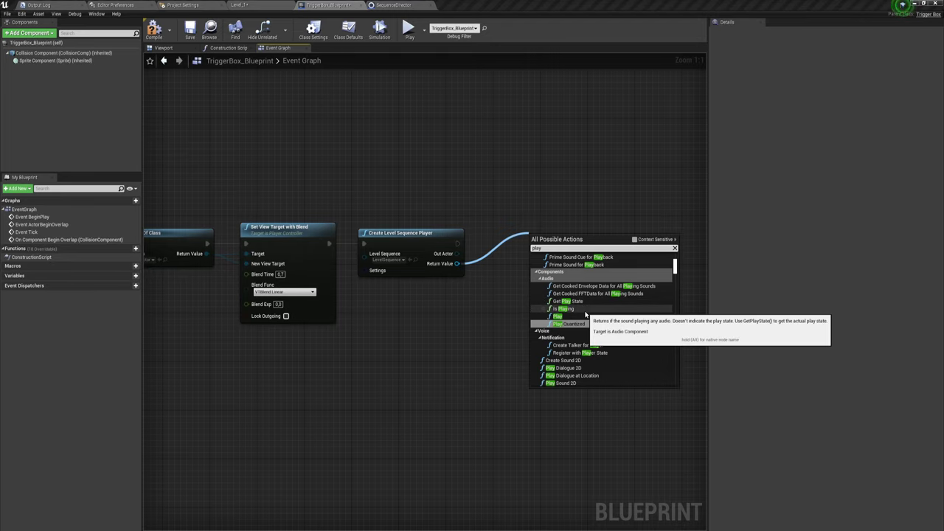
scroll(584, 316, "down", 2)
scroll(582, 316, "up", 2)
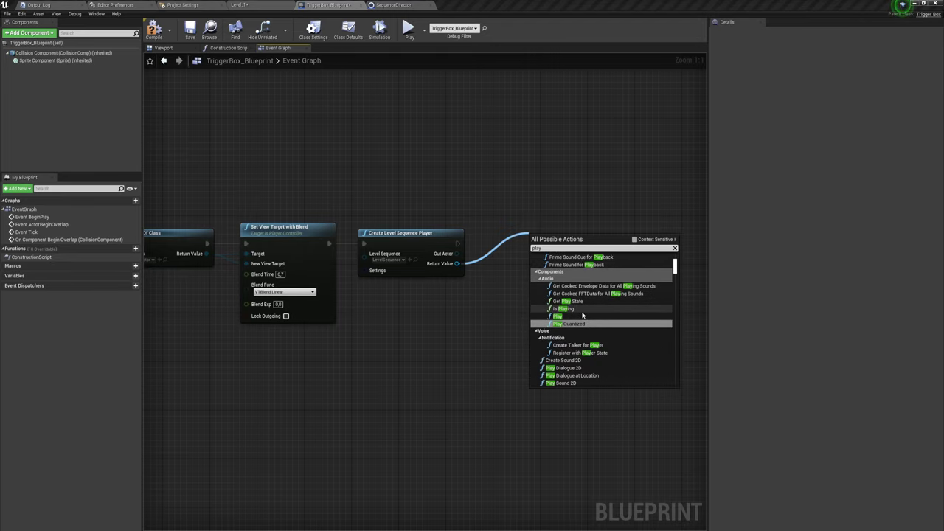
left_click(561, 317)
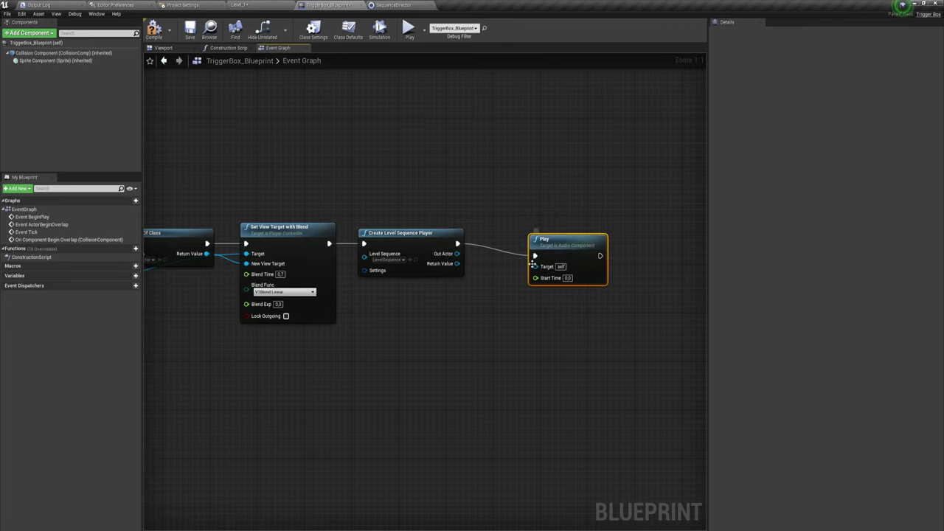
left_click_drag(533, 265, 456, 264)
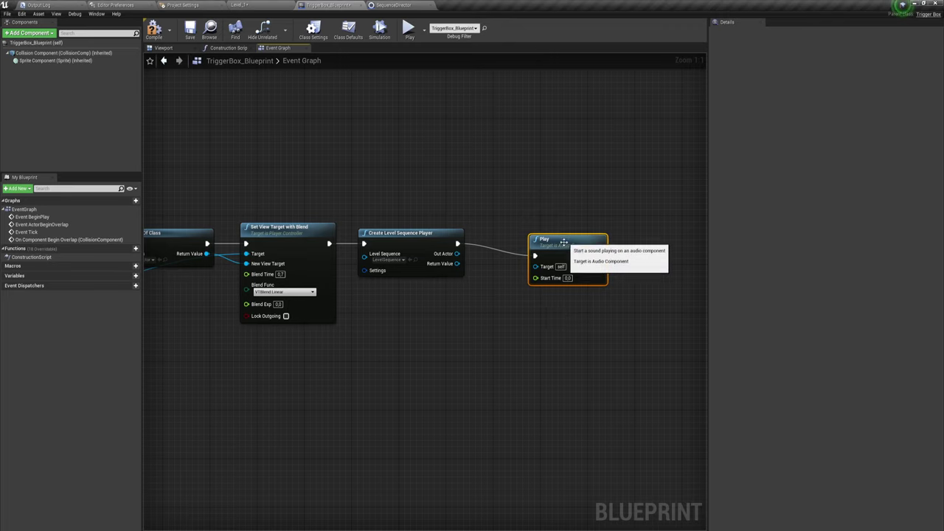
key("Delete")
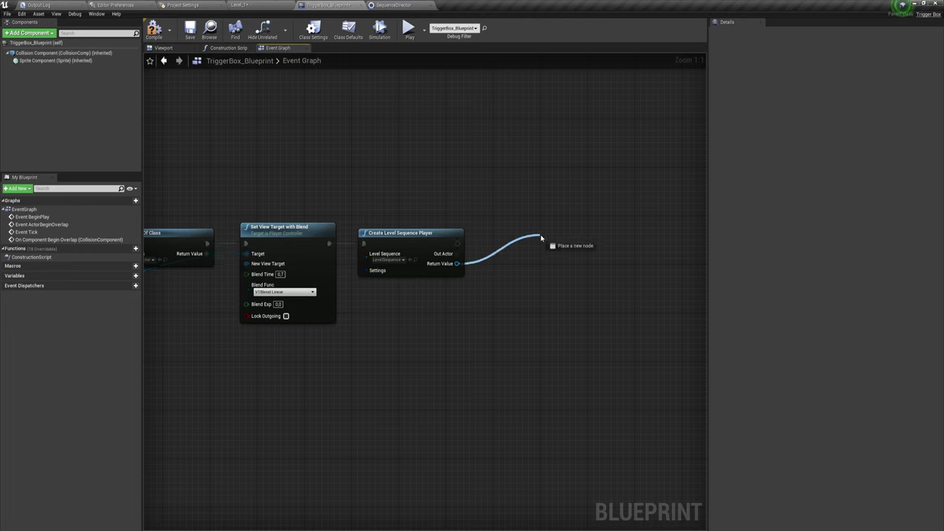
left_click_drag(452, 265, 542, 237)
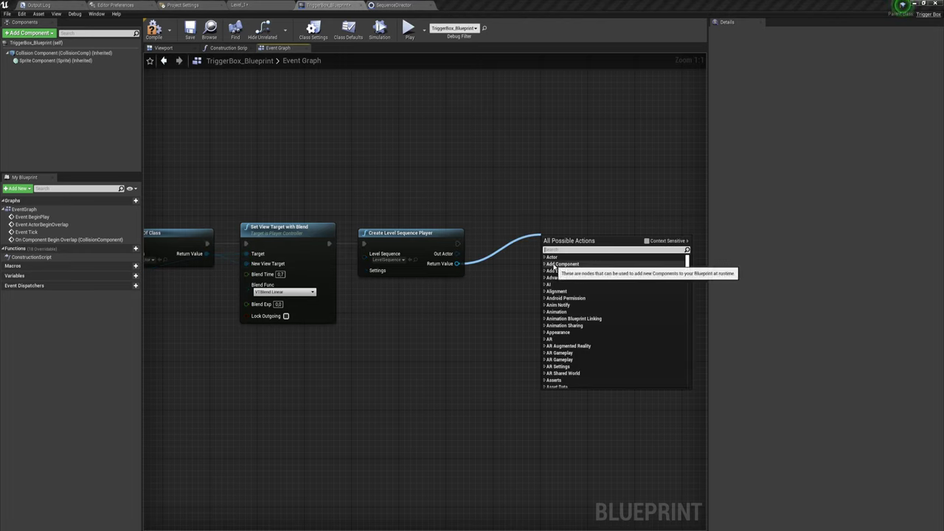
type("play")
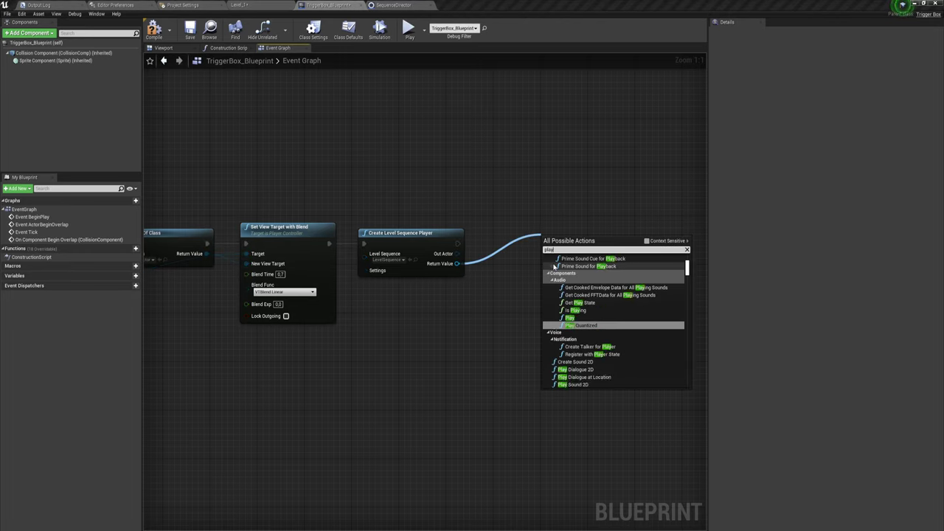
scroll(600, 292, "down", 3)
scroll(600, 292, "down", 3)
scroll(600, 292, "down", 3)
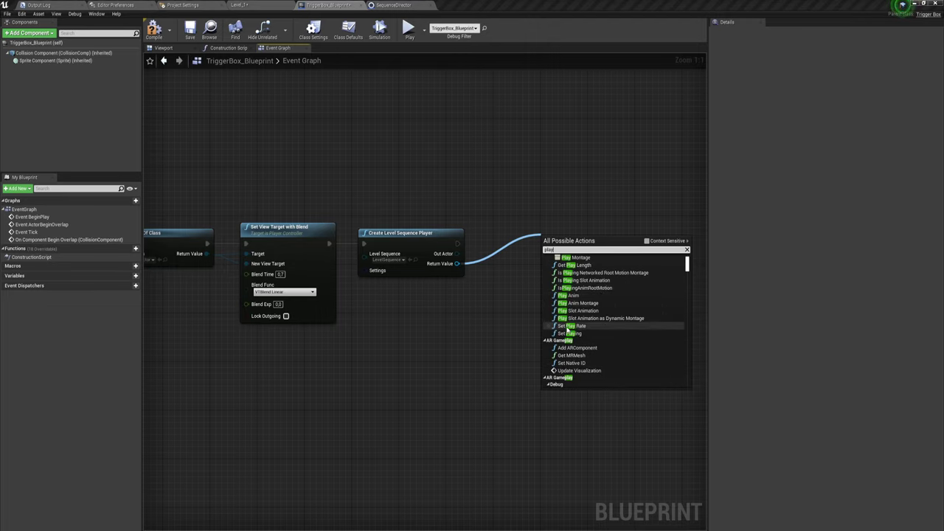
scroll(573, 307, "up", 2)
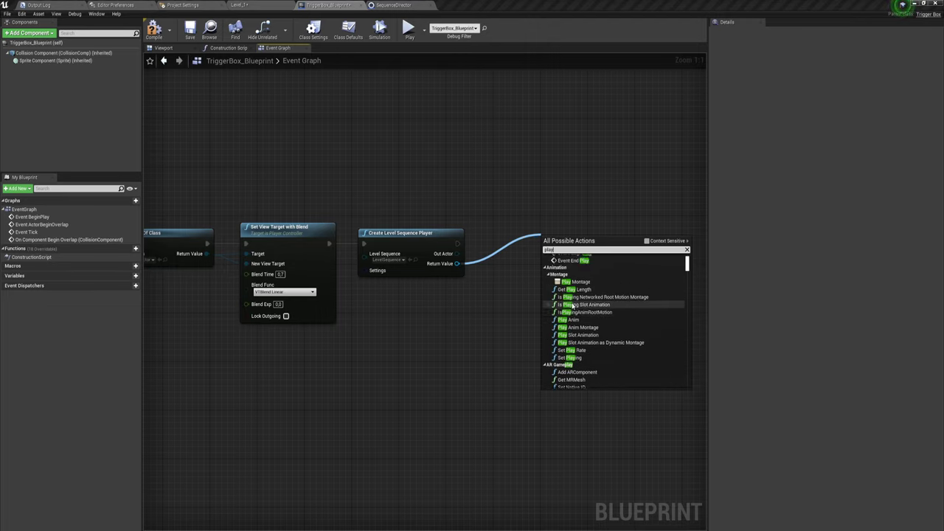
scroll(573, 305, "up", 5)
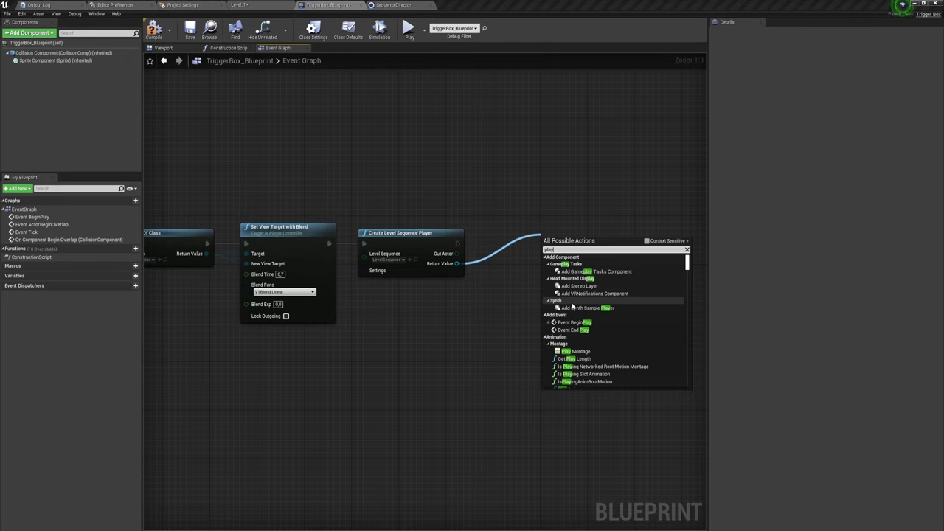
scroll(572, 305, "down", 3)
scroll(572, 306, "down", 3)
scroll(575, 307, "down", 3)
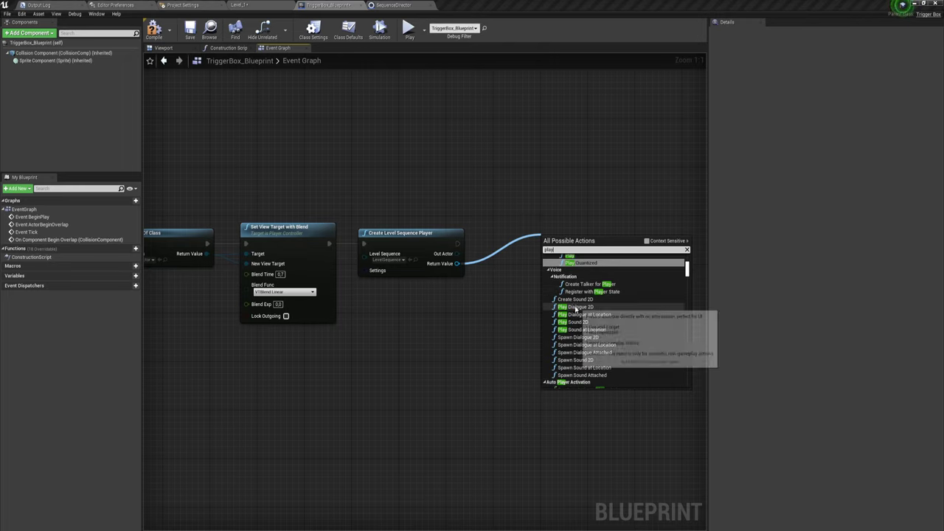
scroll(576, 308, "down", 2)
scroll(583, 311, "down", 3)
scroll(595, 316, "down", 2)
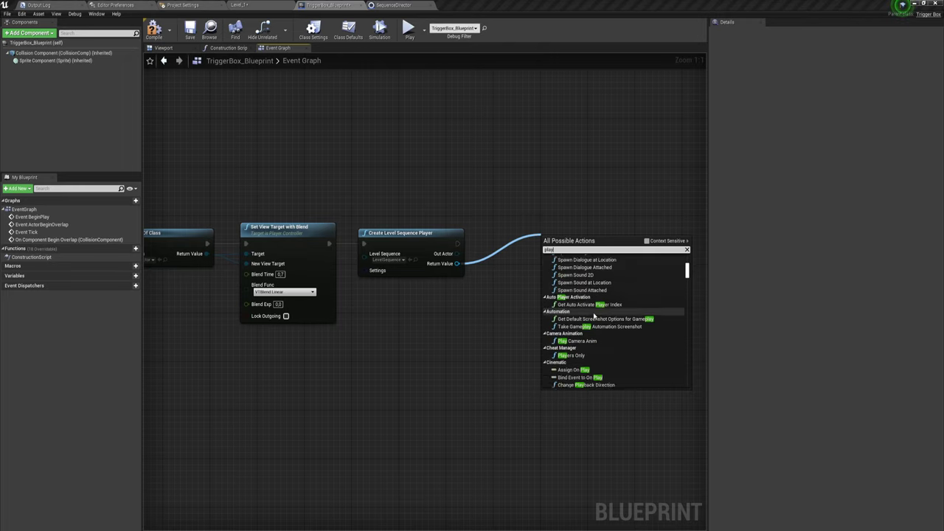
scroll(594, 316, "down", 2)
scroll(592, 314, "down", 2)
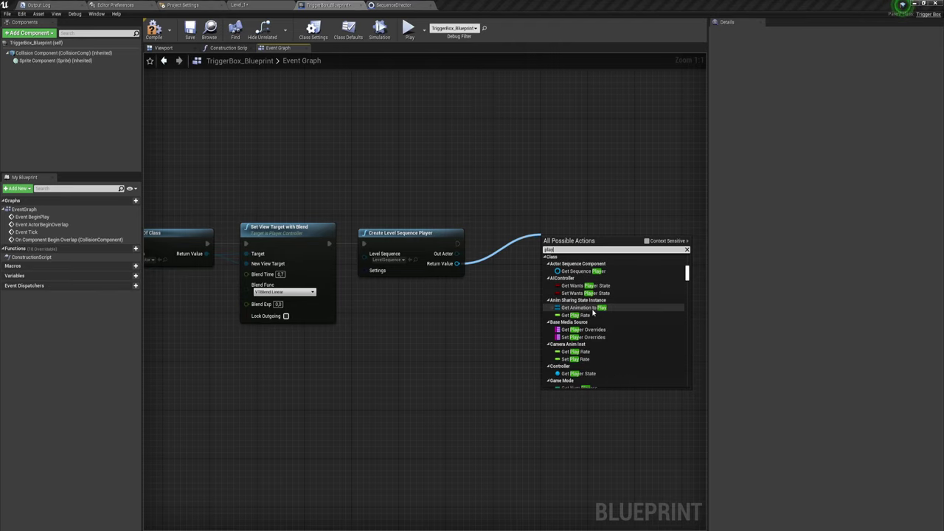
left_click(645, 240)
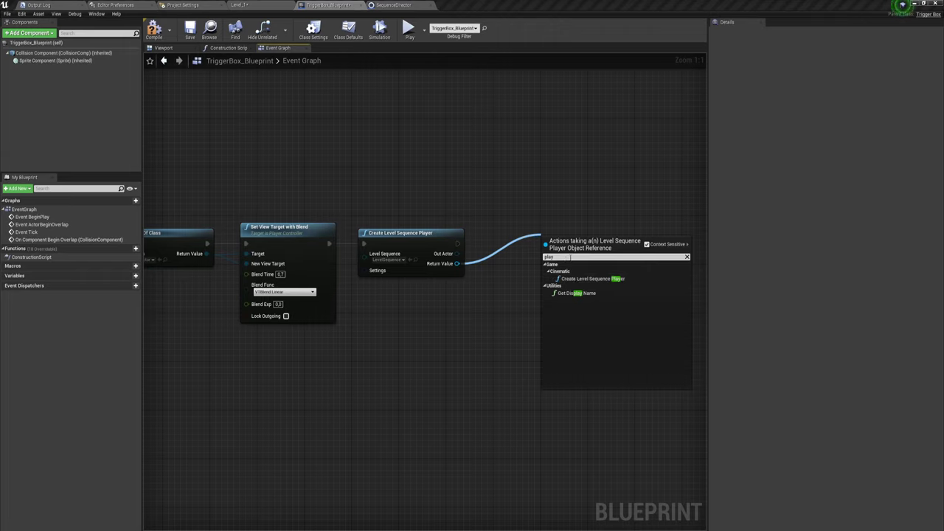
key("BackSpace")
key("BackSpace")
key("BackSpace")
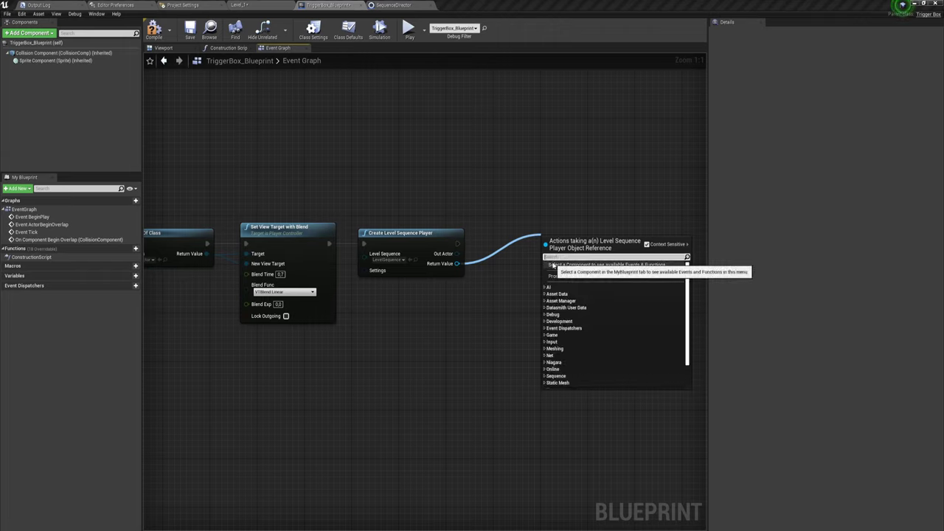
type("play")
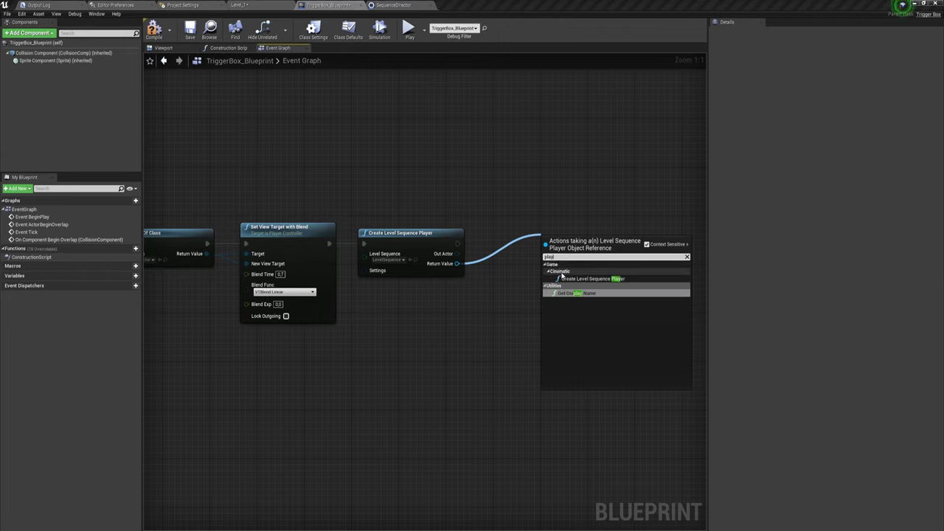
left_click(448, 304)
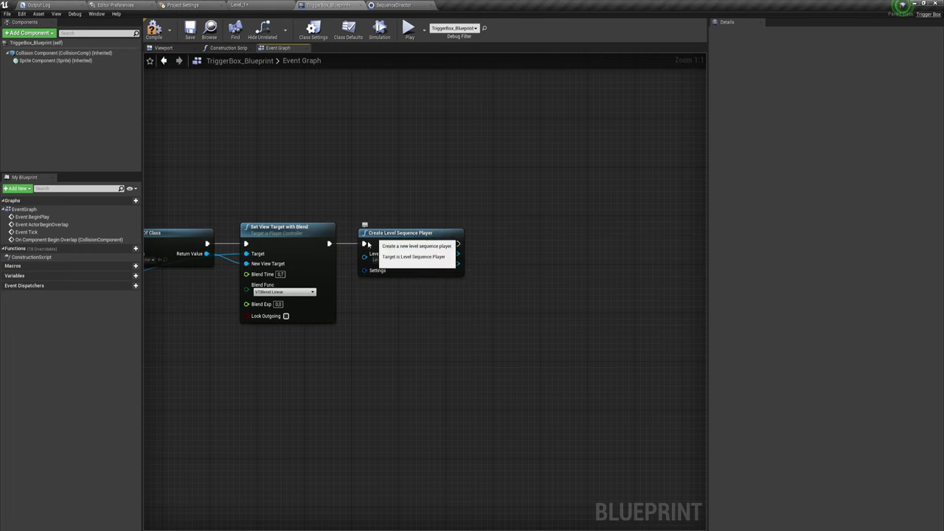
mouse_move(371, 318)
right_mouse_down()
mouse_move(356, 334)
mouse_move(400, 321)
right_mouse_up()
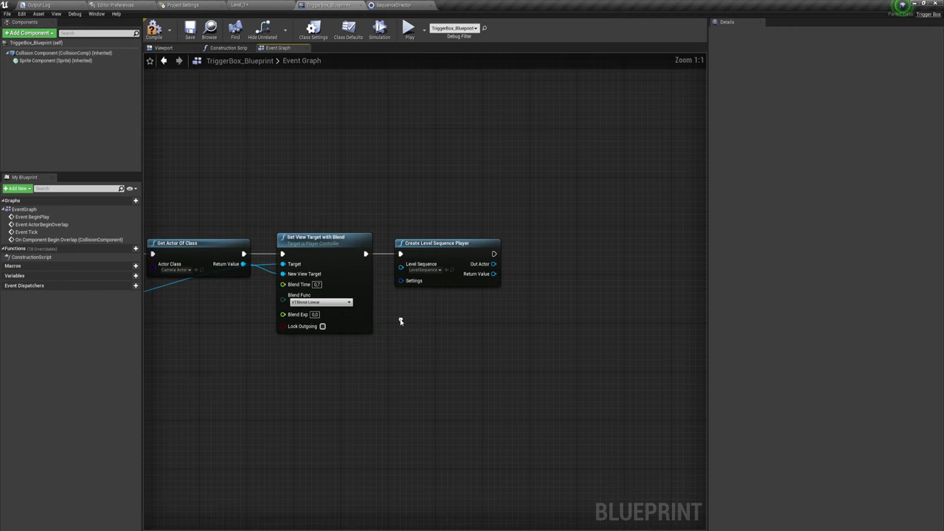
left_click(260, 5)
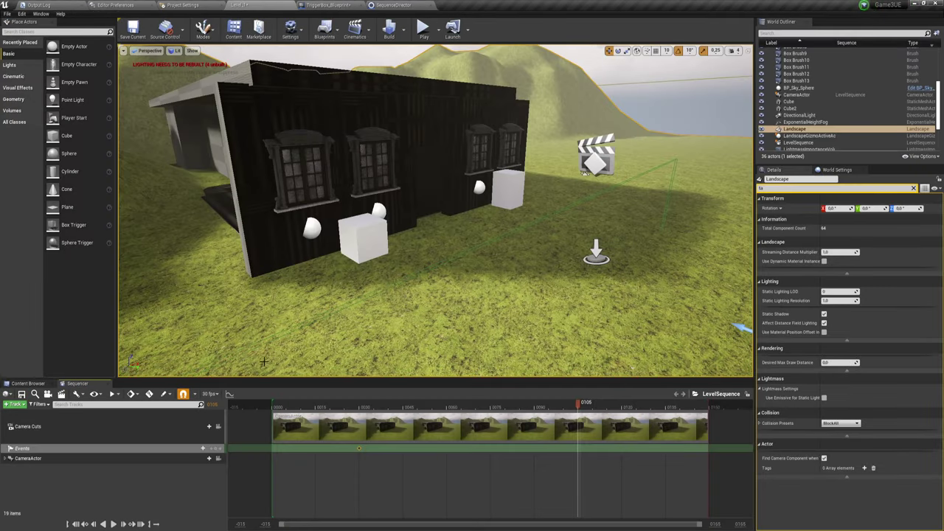
left_click(328, 6)
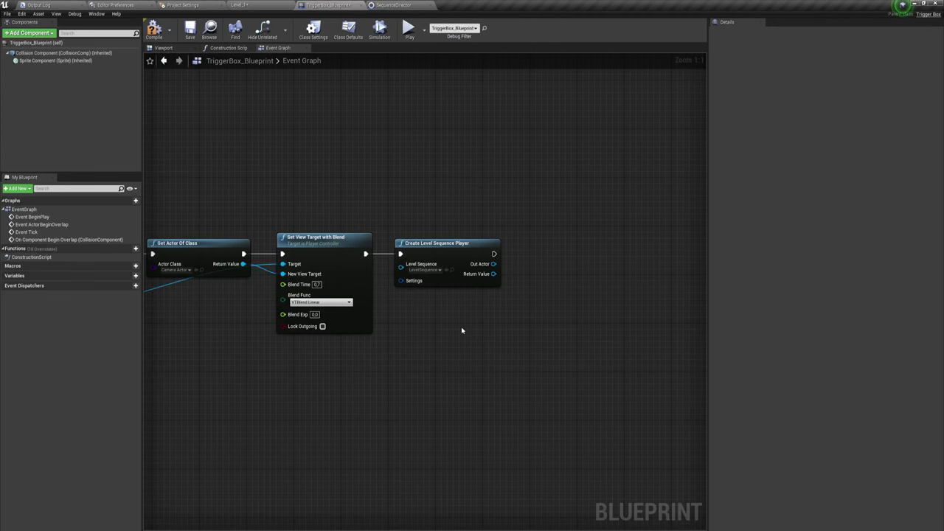
Step: Add a Play (SequencePlayer) node fed by Create Level Sequence Player's Return Value
left_click_drag(493, 274, 538, 254)
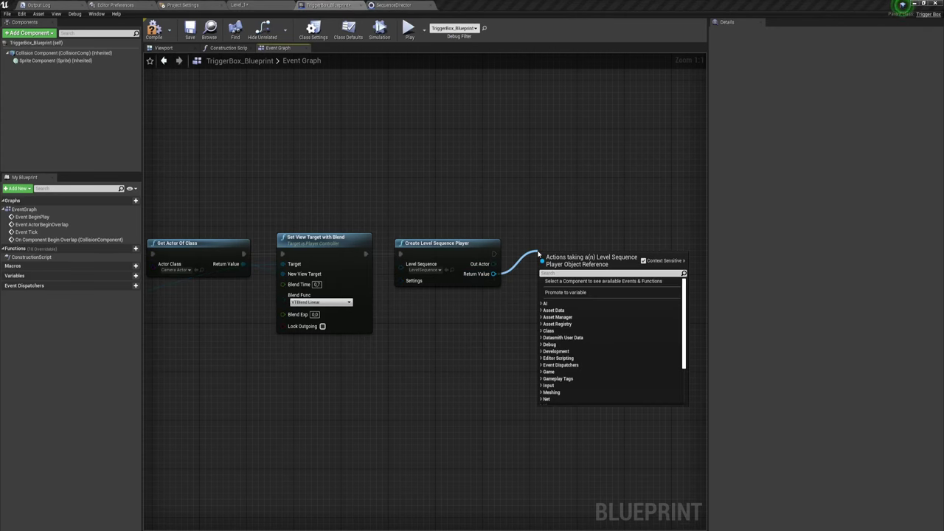
type("pla")
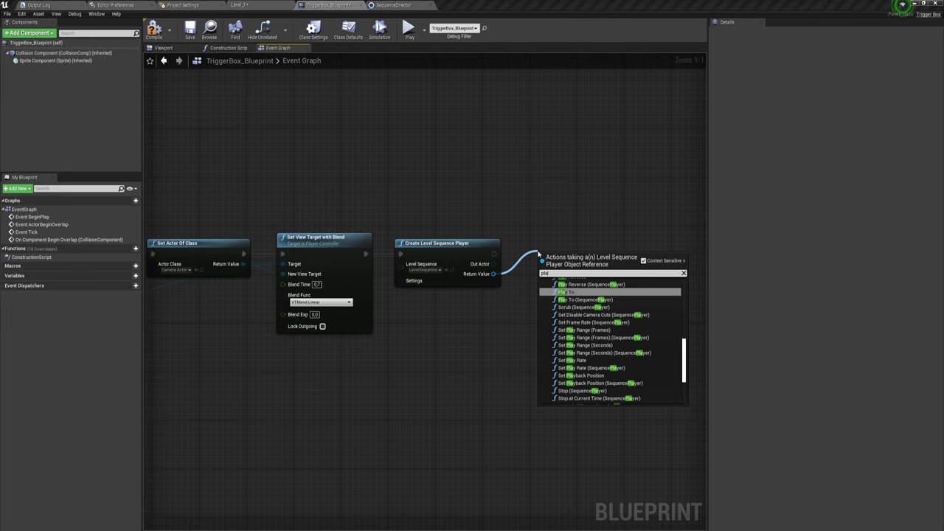
scroll(569, 326, "up", 1)
scroll(568, 327, "up", 1)
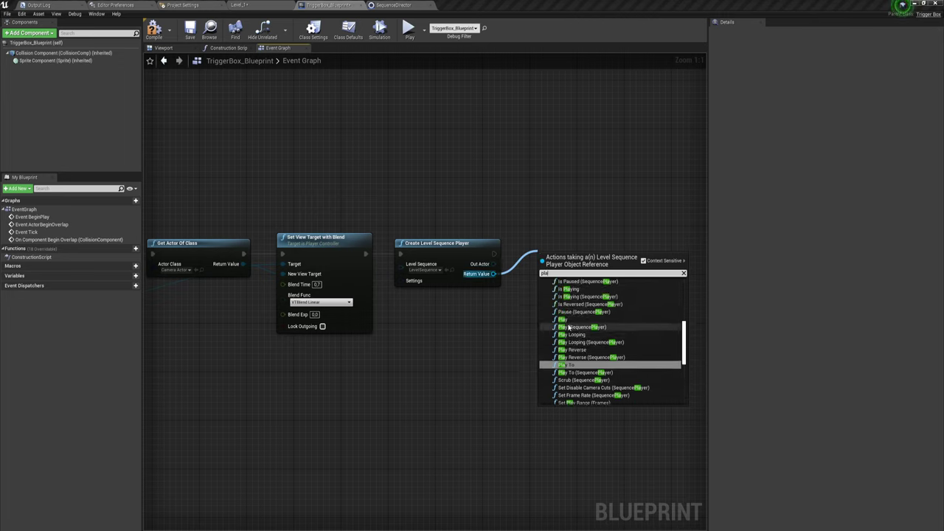
left_click(564, 323)
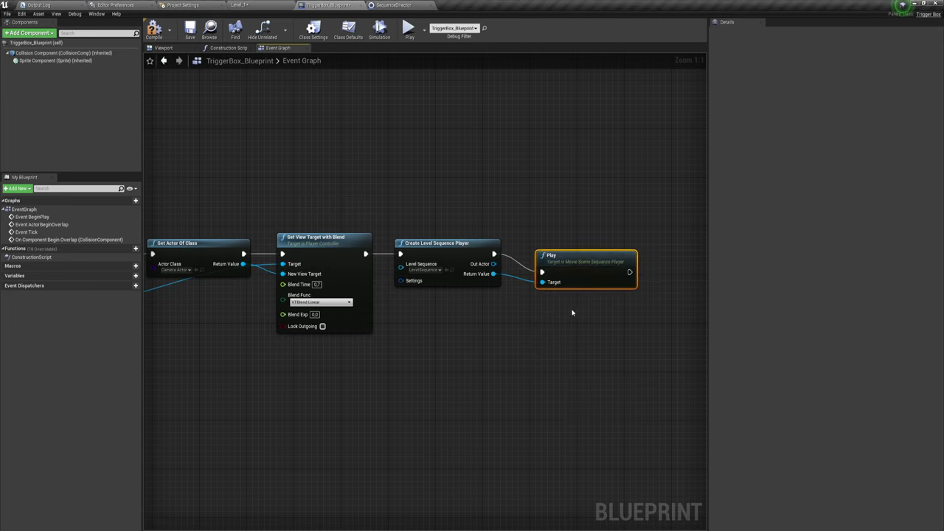
left_click(543, 314)
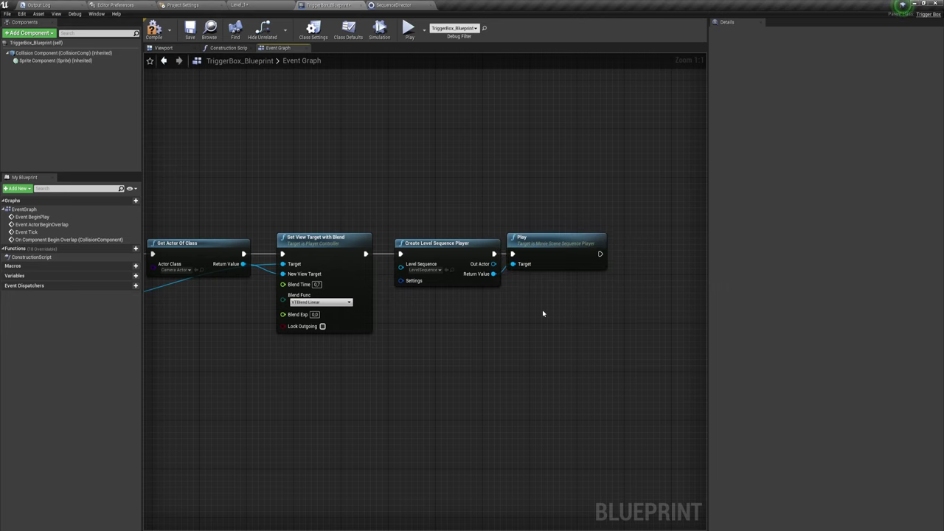
Step: Review the chain back to Get Actor Of Class and the Disable Input nodes
right_click_drag(544, 314, 436, 326)
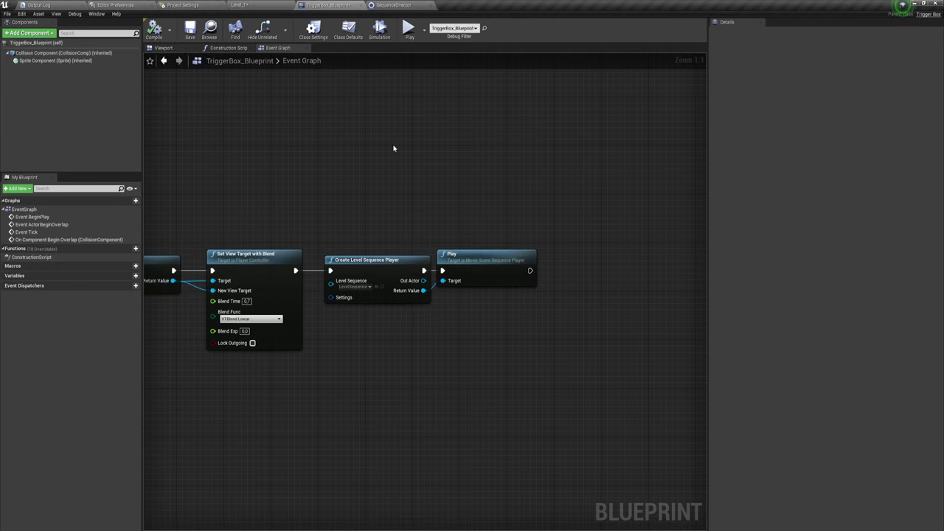
right_click_drag(436, 325, 504, 300)
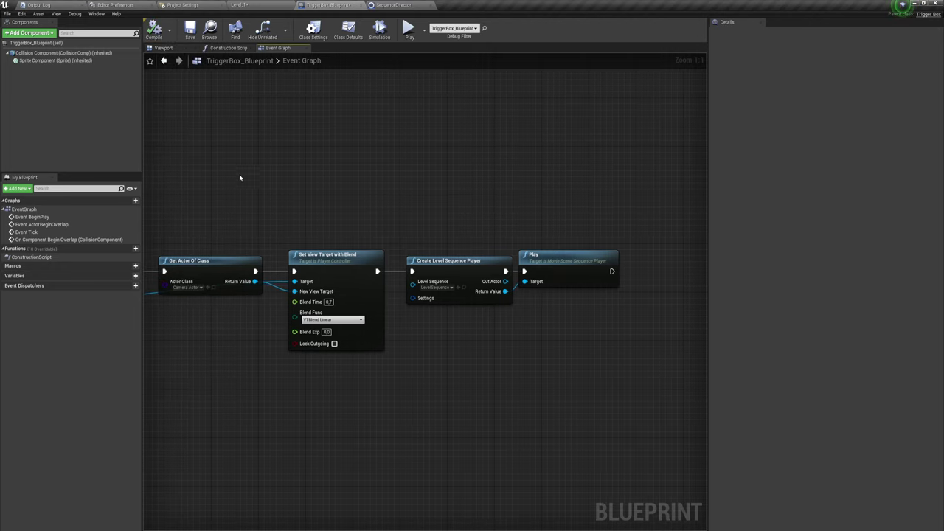
right_click_drag(239, 177, 461, 214)
left_click_drag(171, 217, 266, 338)
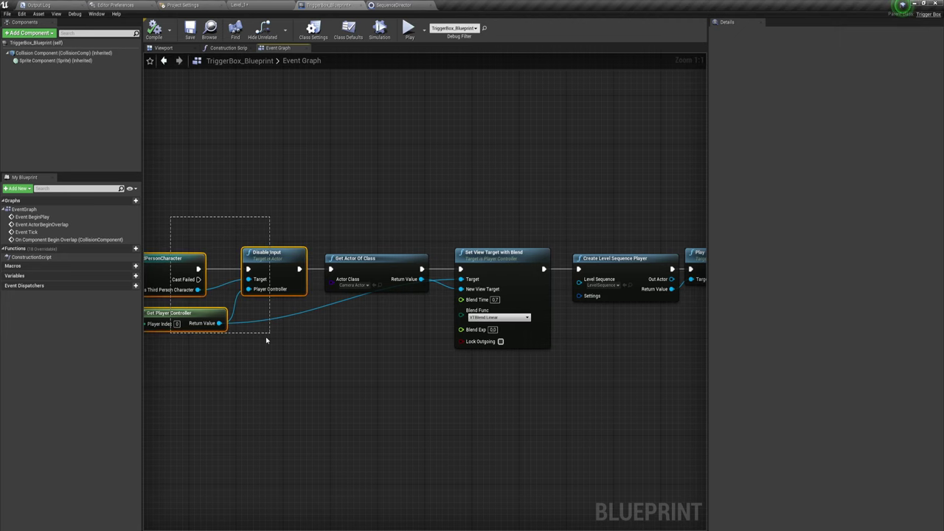
right_click_drag(263, 363, 201, 362)
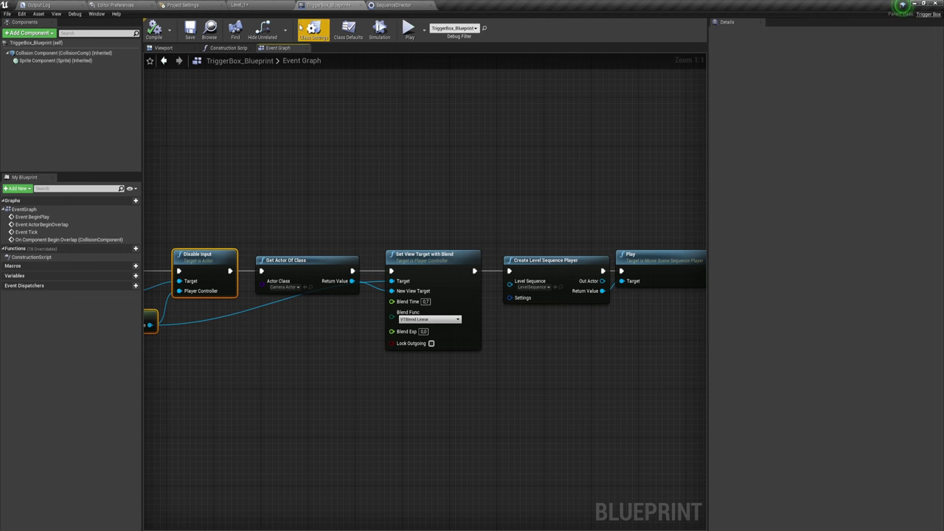
Step: Return to the level editor, frame the building, and scrub the Sequencer back toward frame 0104
left_click(361, 5)
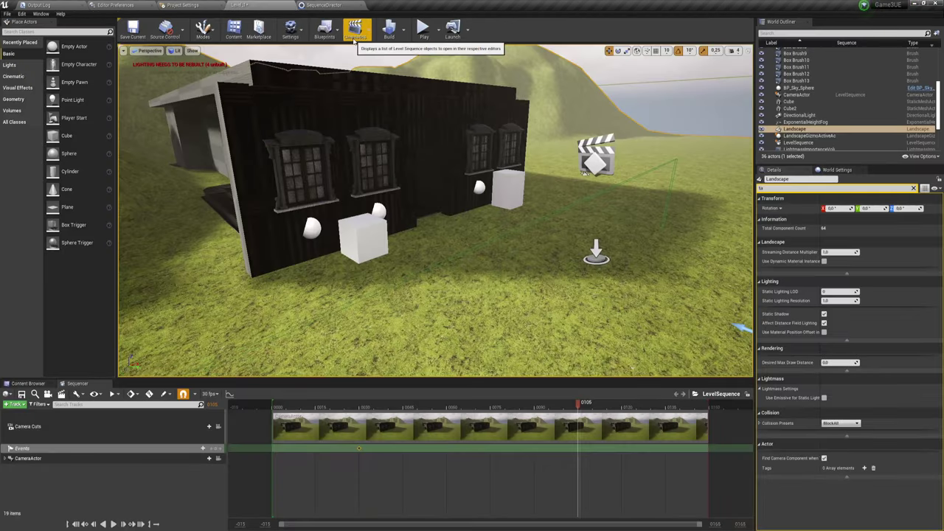
left_click(330, 5)
left_click(283, 6)
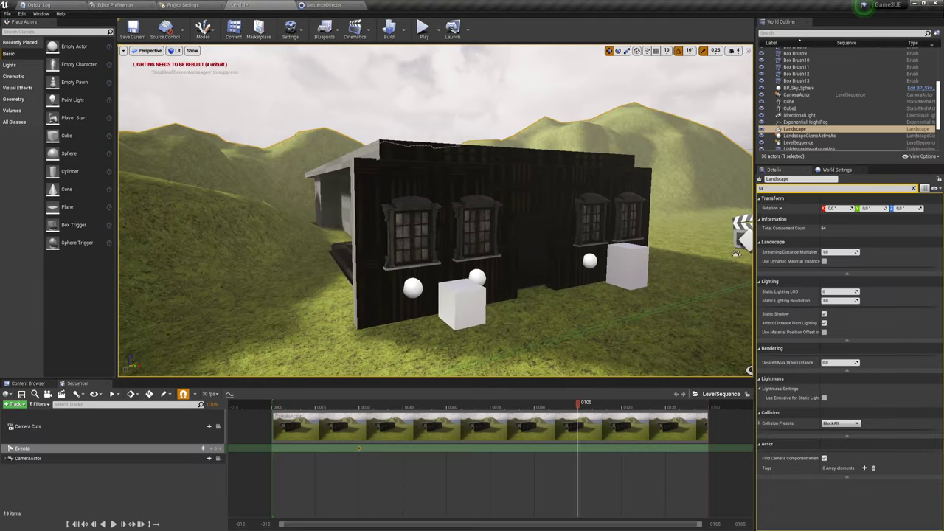
left_click_drag(735, 252, 545, 335)
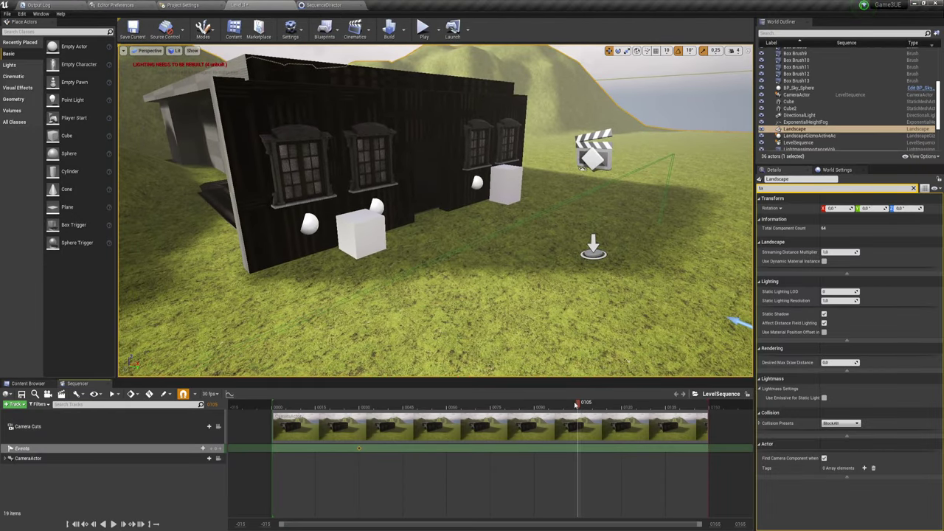
left_click_drag(618, 417, 564, 425)
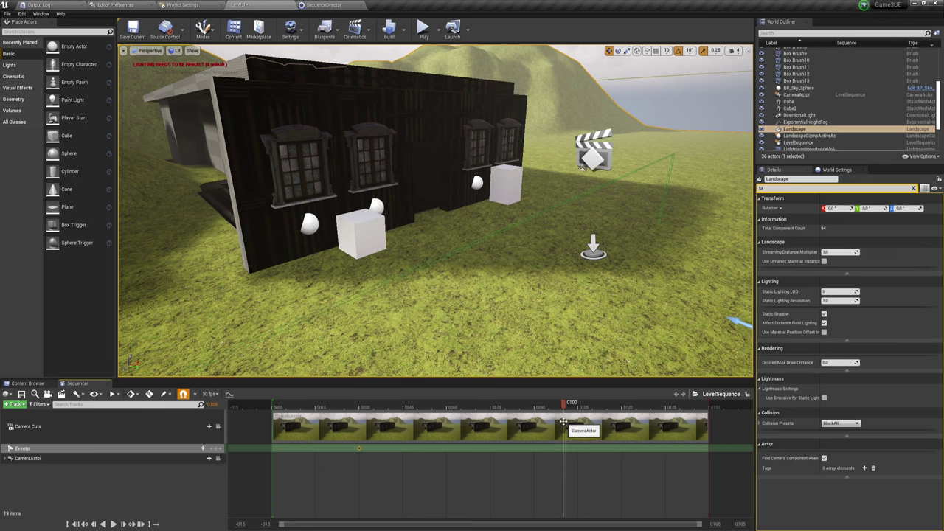
Step: Place the playhead at 0100, end the camera cut there, and open the event key in the Sequence Director
left_click_drag(706, 404, 587, 404)
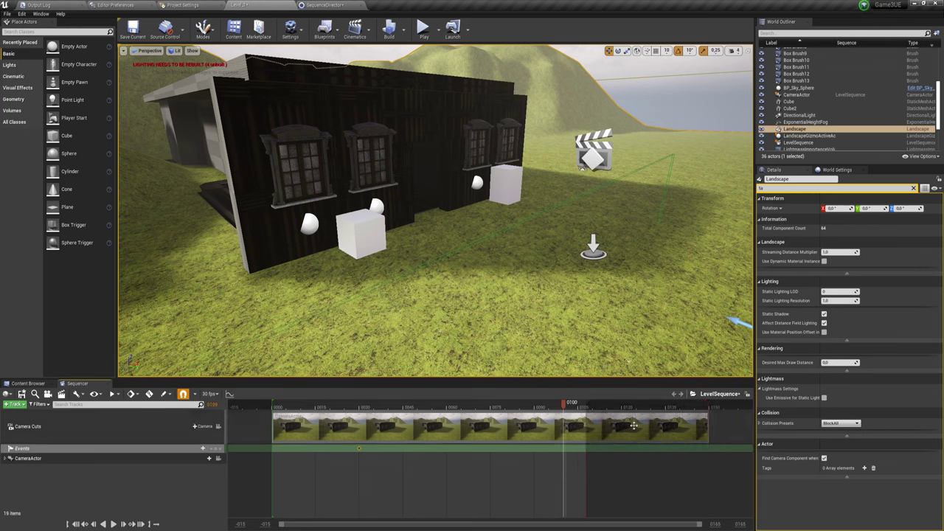
left_click_drag(708, 424, 586, 425)
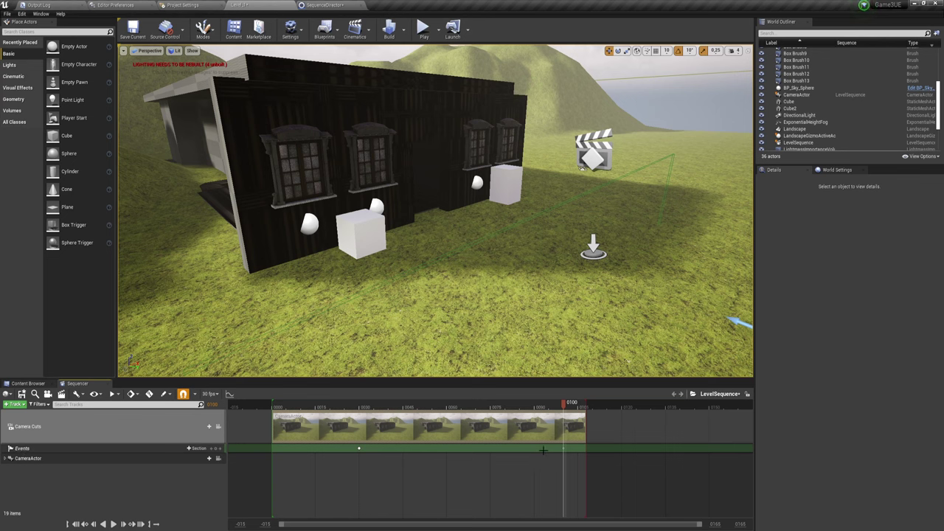
double_click(563, 448)
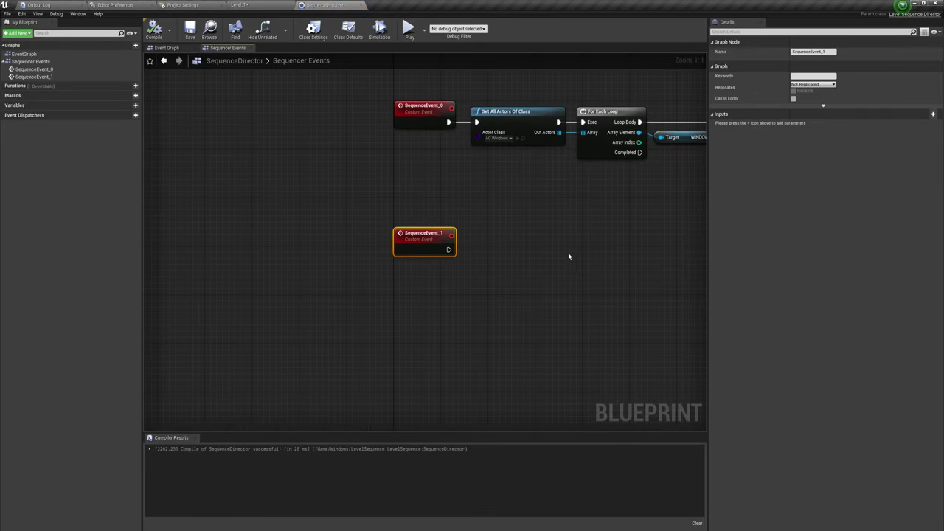
Step: Make SequenceEvent_1 cast Get Player Character to ThirdPersonCharacter
left_click_drag(283, 221, 277, 272)
right_click_drag(542, 364, 456, 346)
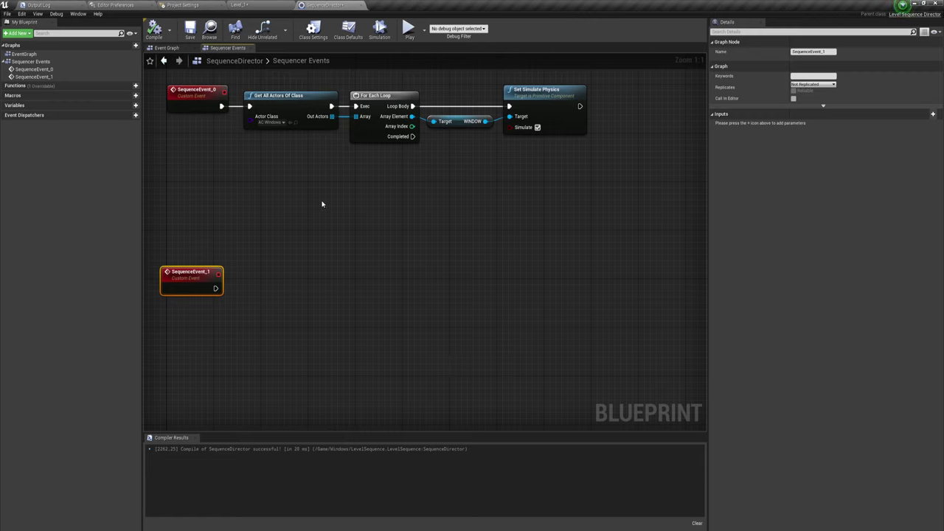
right_click(198, 356)
type("get")
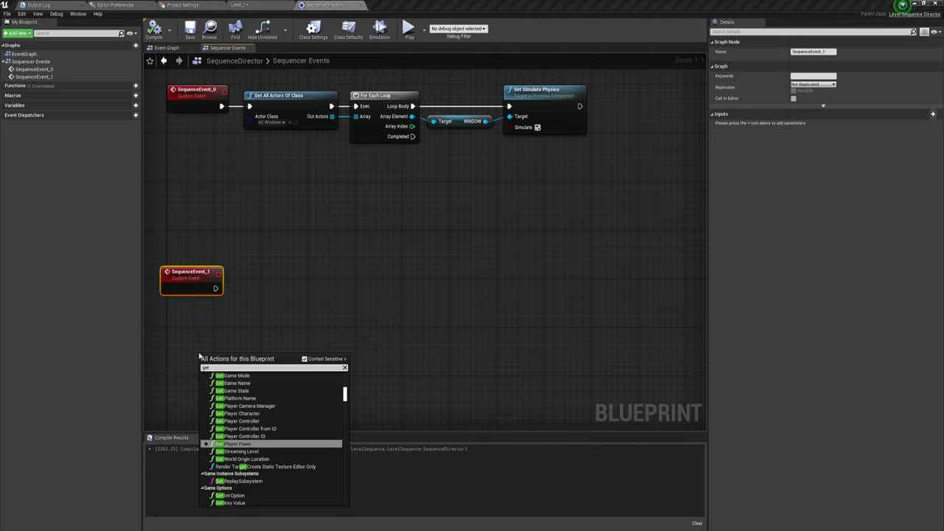
left_click(243, 414)
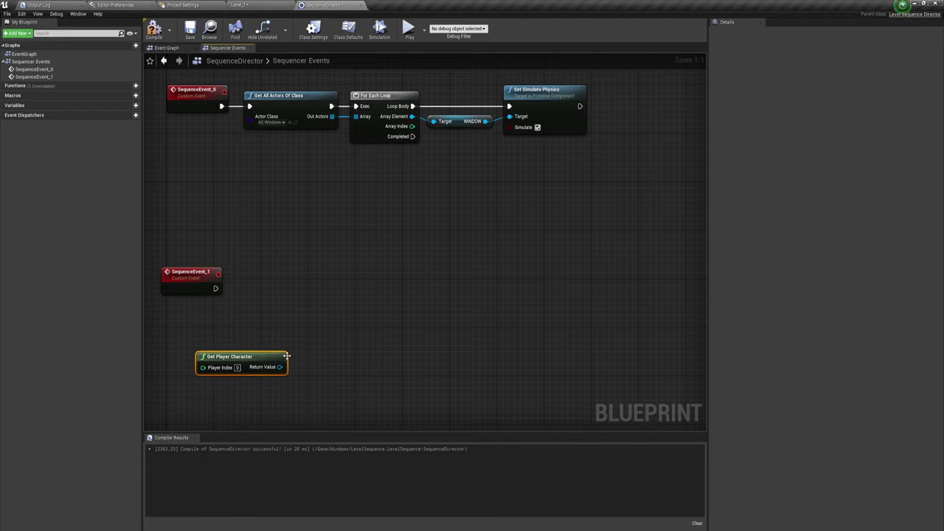
left_click_drag(277, 361, 282, 286)
type("cast")
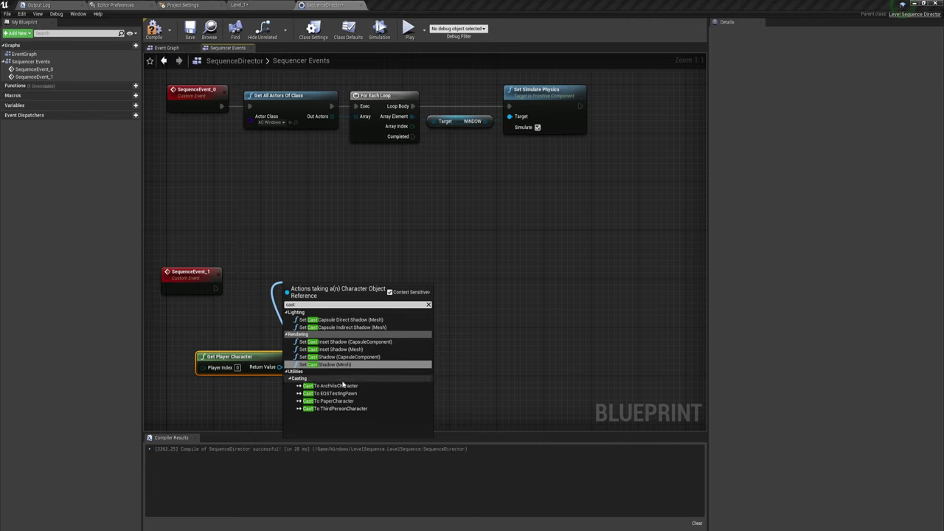
left_click(336, 409)
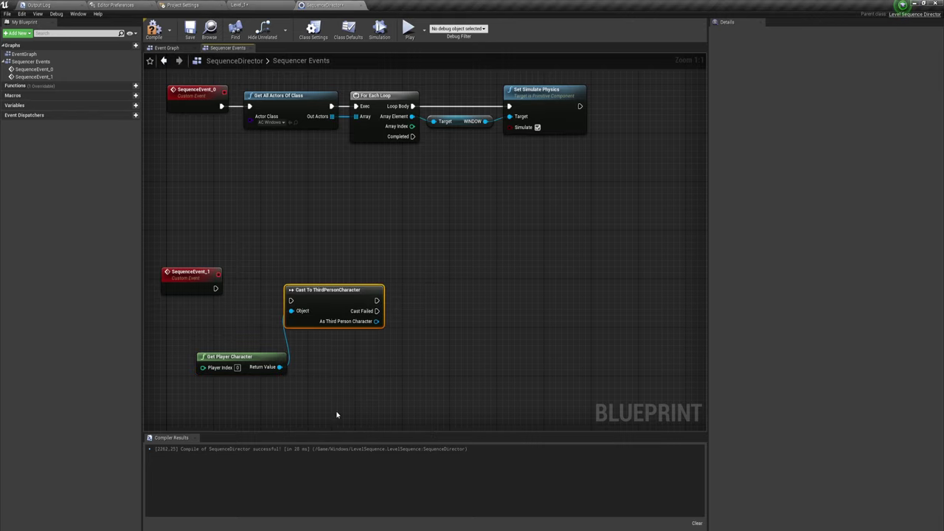
mouse_move(290, 301)
left_mouse_down()
mouse_move(215, 288)
mouse_move(211, 301)
left_mouse_up()
Step: Add an Enable Input call after the Cast To ThirdPersonCharacter node
right_click_drag(443, 357, 411, 341)
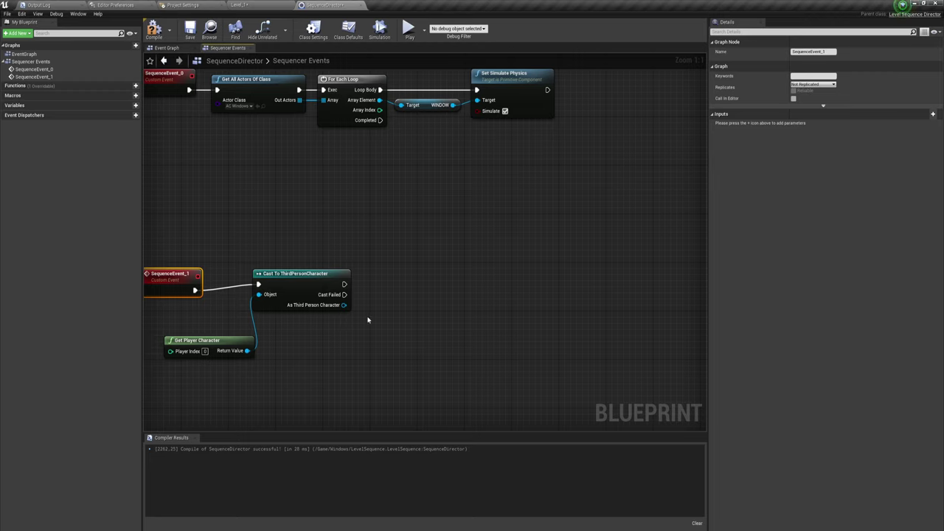
left_click_drag(342, 304, 435, 275)
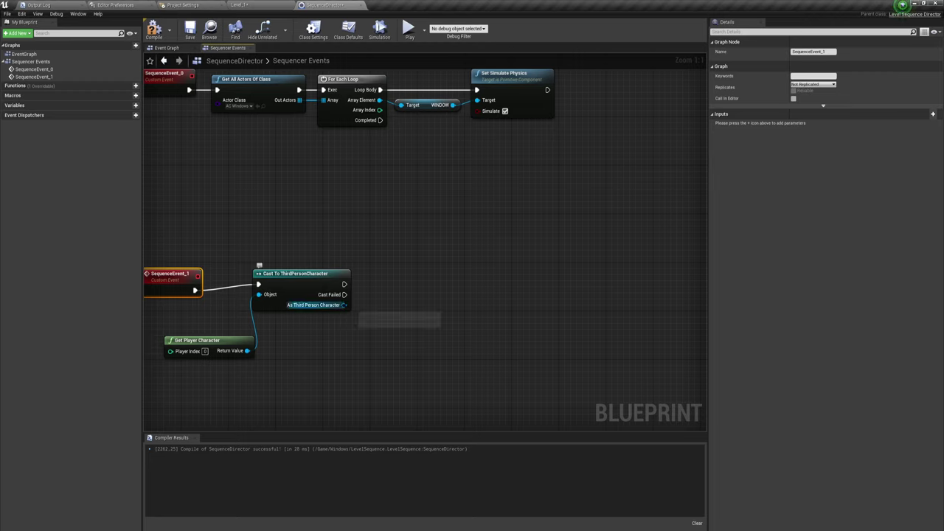
type("ena")
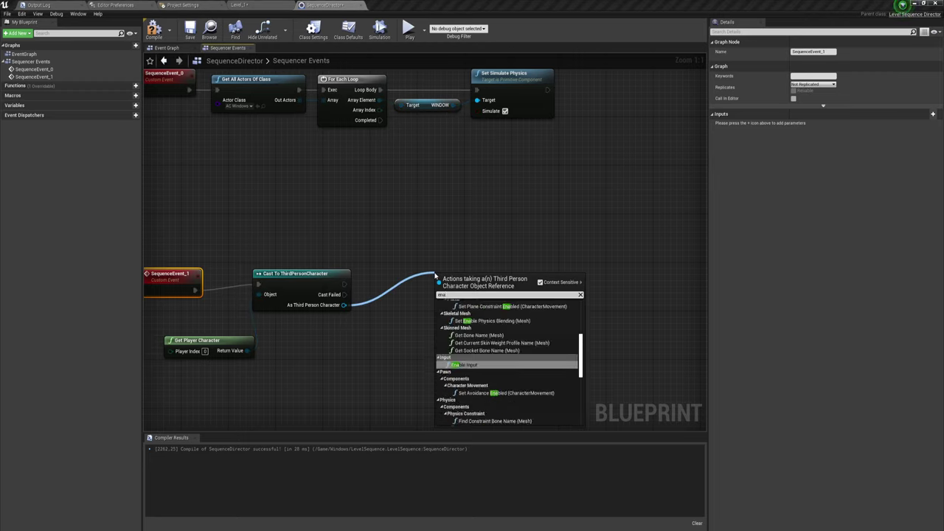
left_click(462, 364)
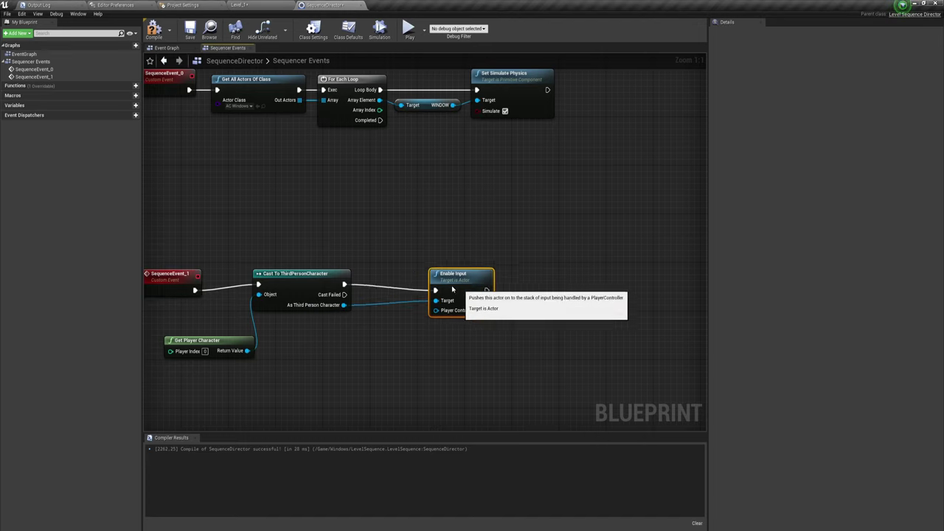
left_click_drag(452, 289, 411, 283)
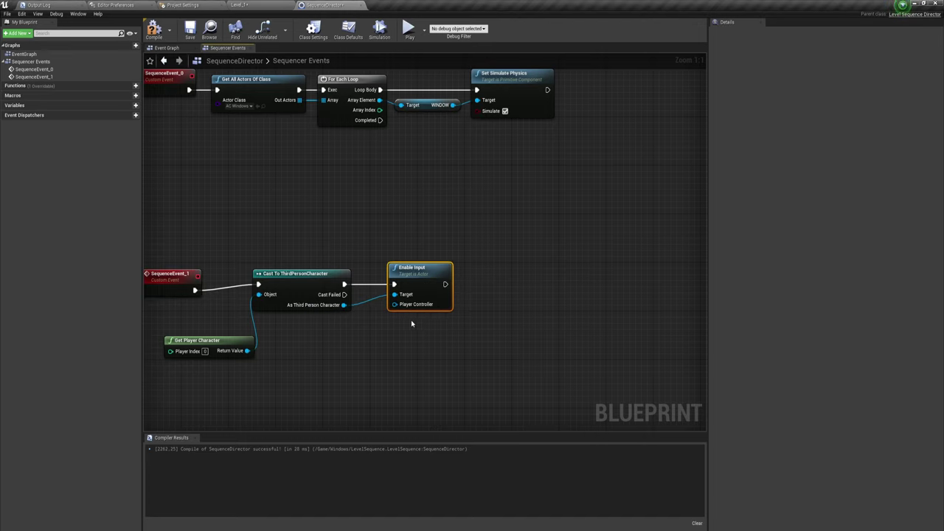
Step: Feed Get Player Controller into Enable Input's Player Controller pin, then return to Level_1
right_click_drag(307, 349, 310, 361)
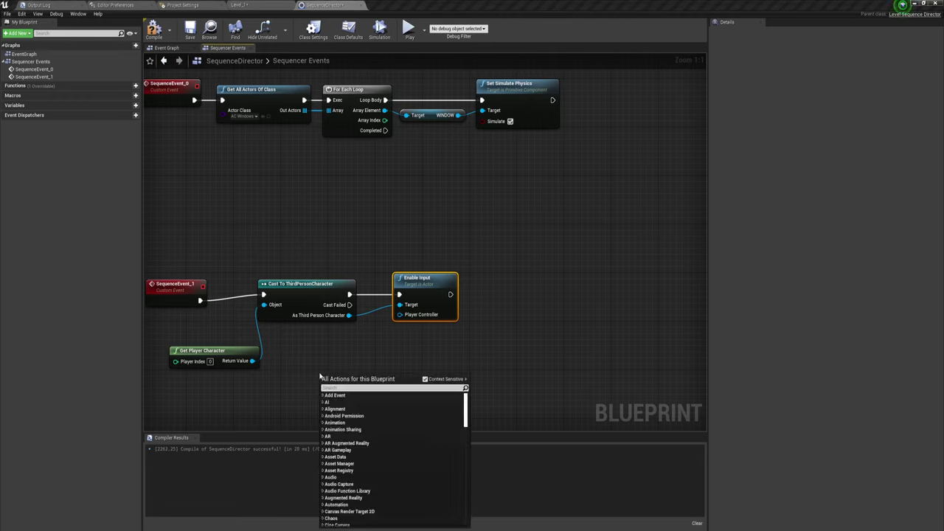
right_click(320, 376)
type("get pla")
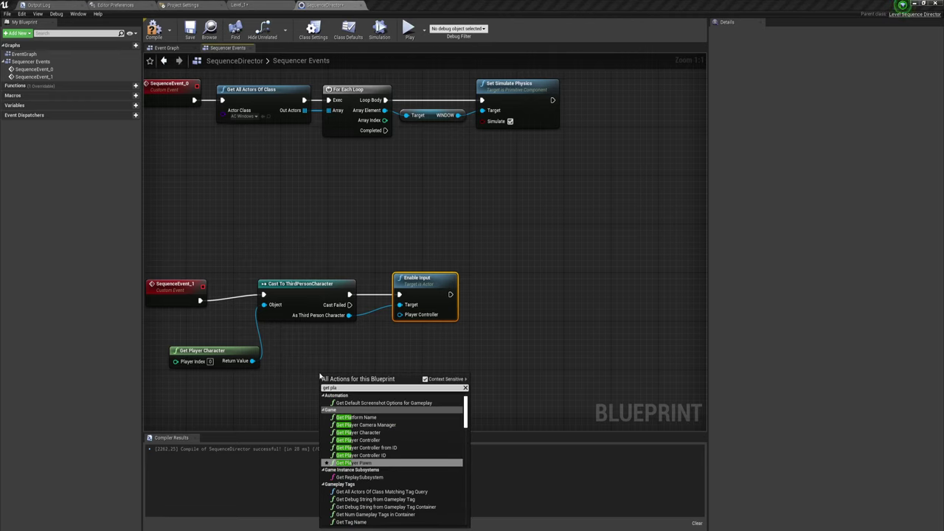
left_click(375, 441)
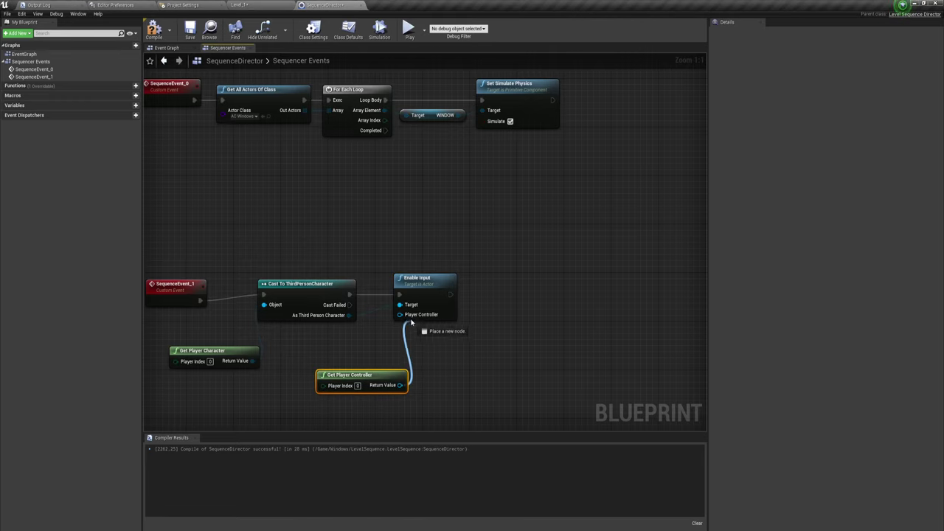
left_click_drag(398, 385, 399, 314)
left_click_drag(383, 378, 343, 341)
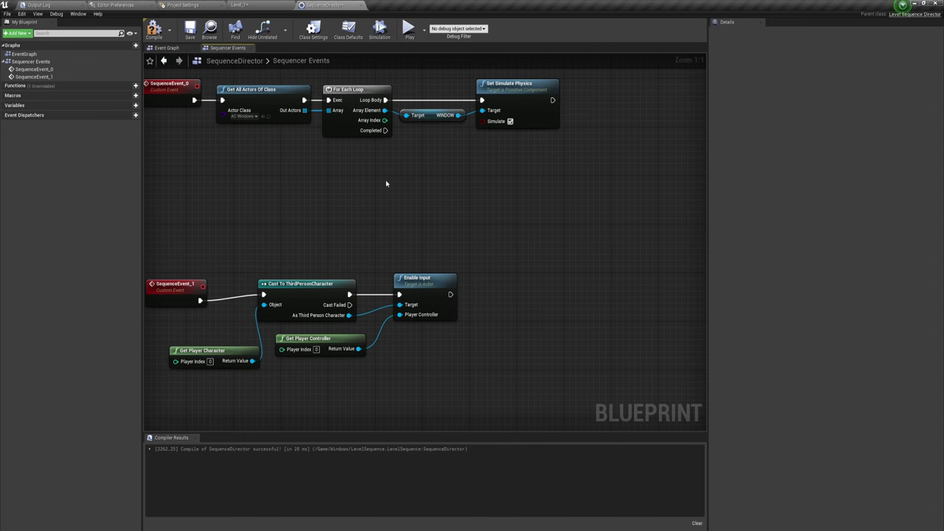
left_click(236, 5)
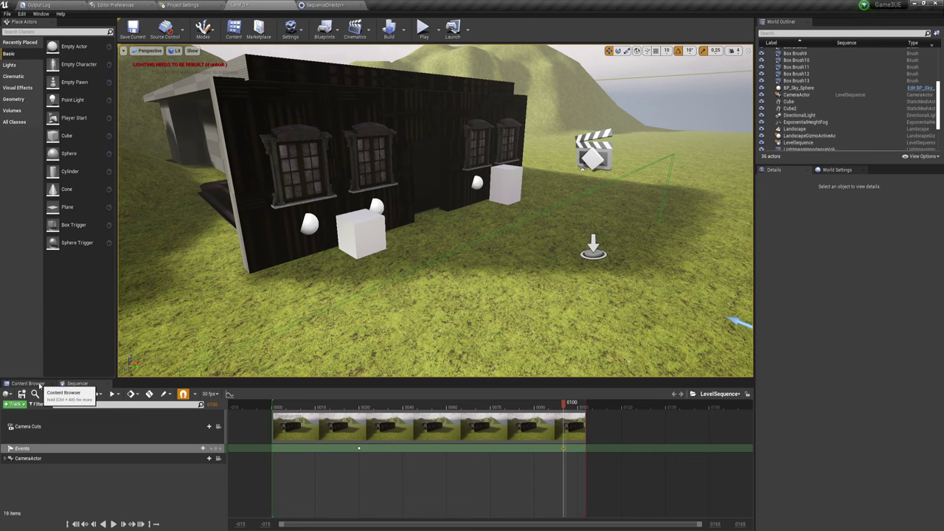
Step: Paste the Set View Target with Blend node into the SequenceDirector event graph
left_click(33, 384)
double_click(458, 444)
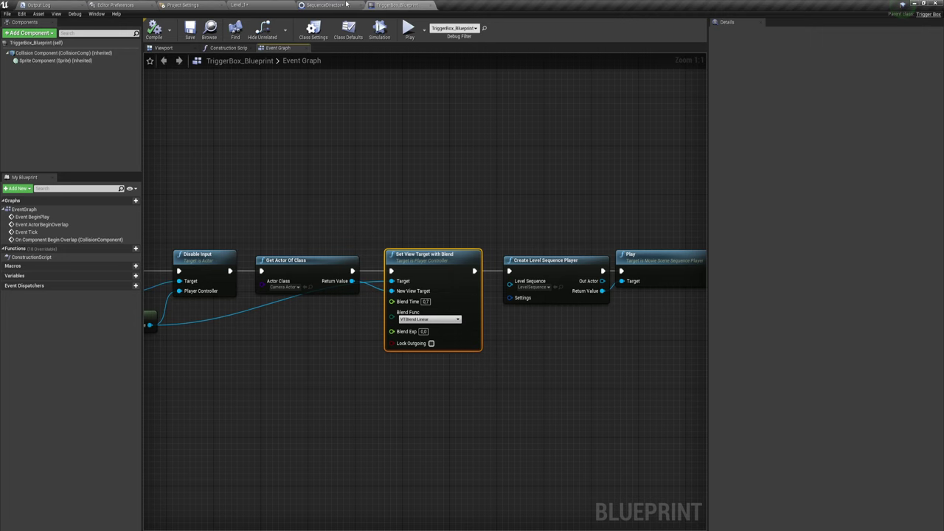
left_click(344, 4)
key("ctrl+v")
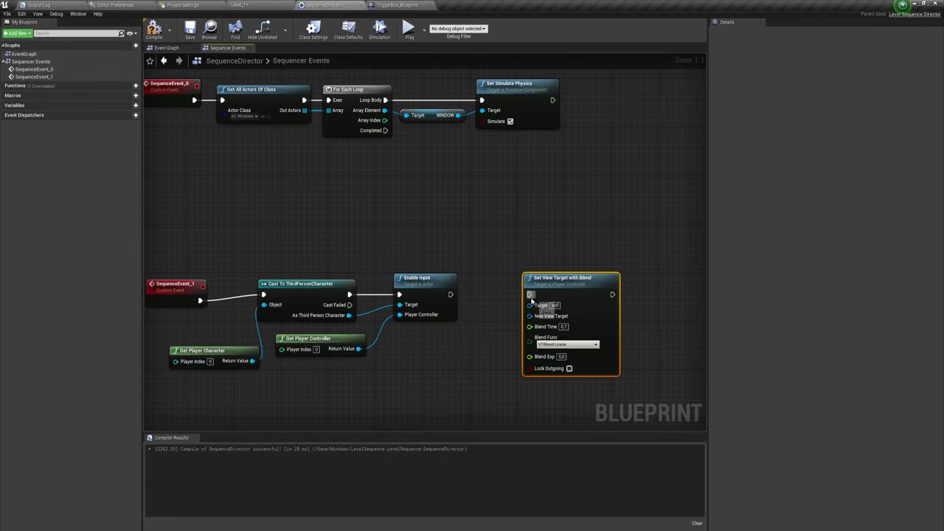
Step: Run Set View Target with Blend after Enable Input, targeting the player controller
right_click_drag(530, 295, 501, 269)
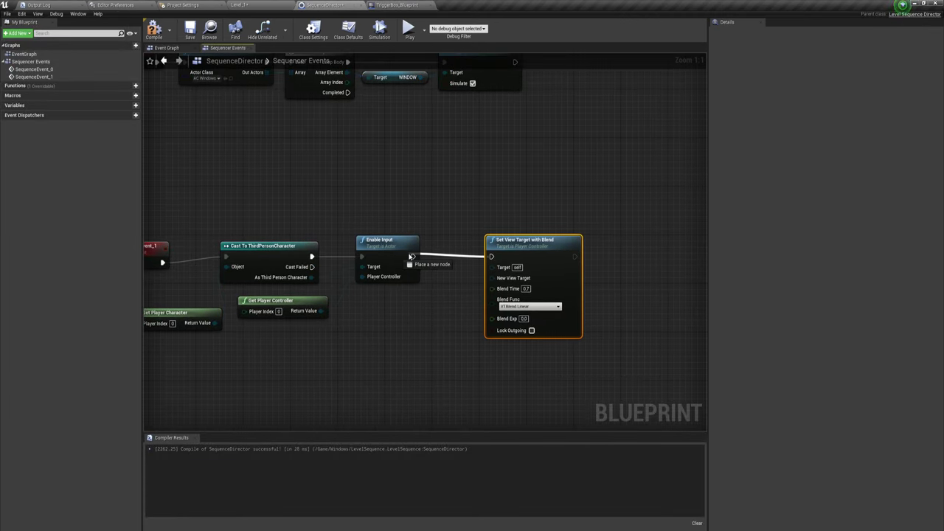
left_click_drag(492, 256, 411, 256)
mouse_move(453, 339)
right_mouse_down()
mouse_move(493, 292)
mouse_move(444, 319)
right_mouse_up()
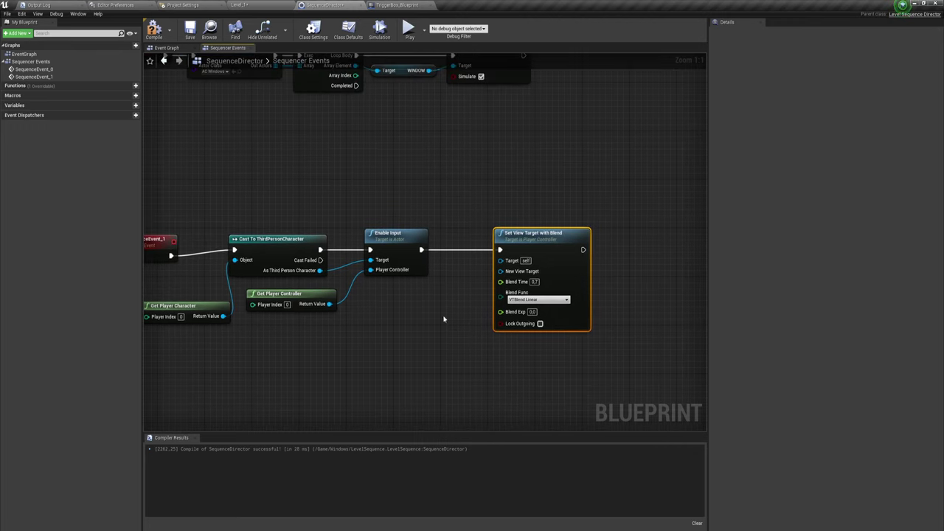
left_click_drag(328, 303, 508, 264)
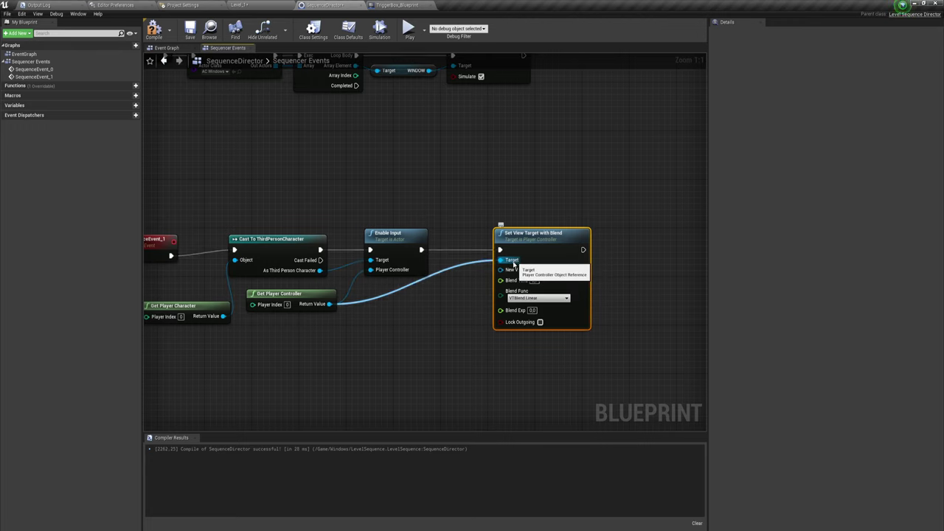
Step: Make the player character the new view target, compile the SequenceDirector, and return to the level
right_click_drag(513, 264, 539, 246)
mouse_move(259, 241)
left_mouse_down()
mouse_move(253, 299)
mouse_move(480, 298)
left_mouse_up()
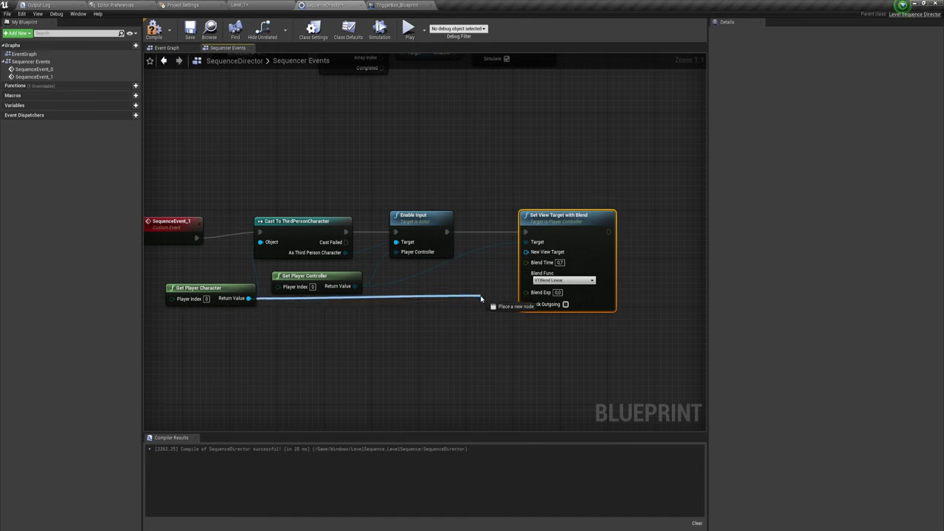
mouse_move(481, 298)
left_mouse_down()
mouse_move(234, 298)
mouse_move(525, 252)
left_mouse_up()
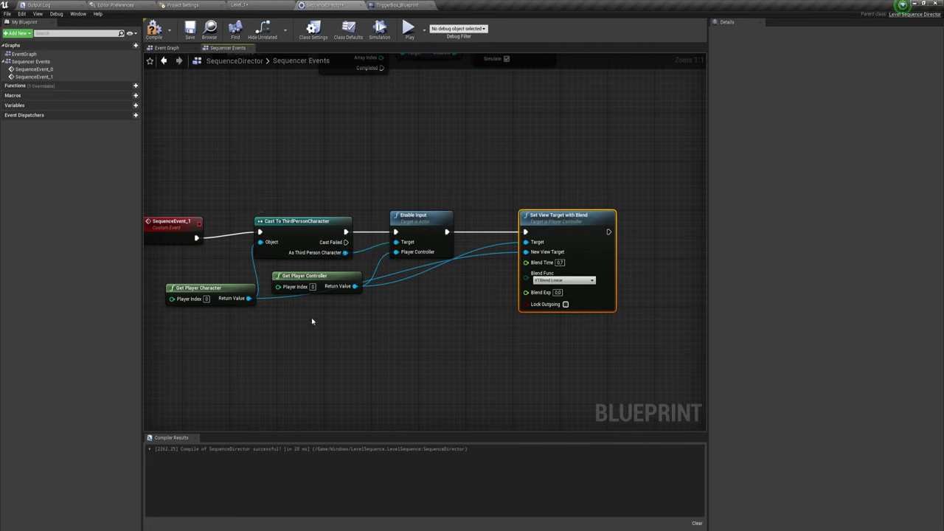
left_click_drag(323, 277, 339, 309)
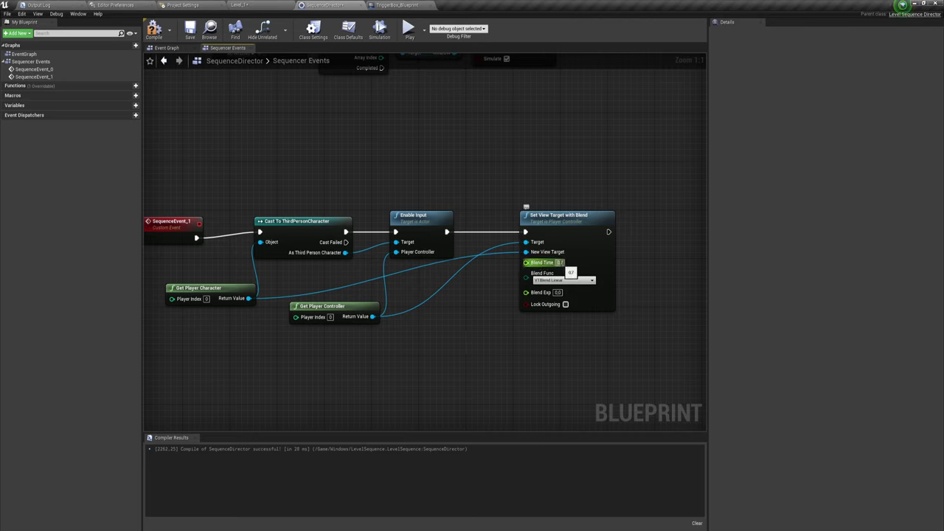
left_click(154, 29)
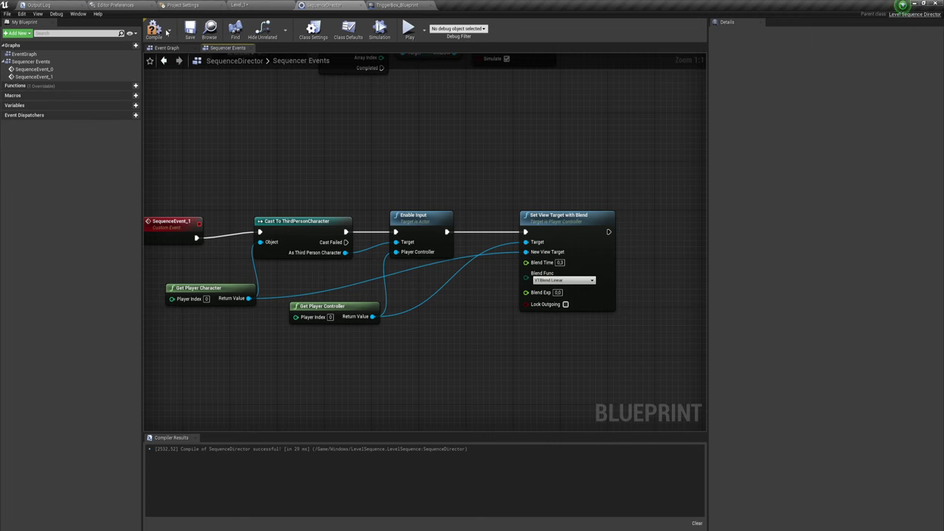
left_click(271, 4)
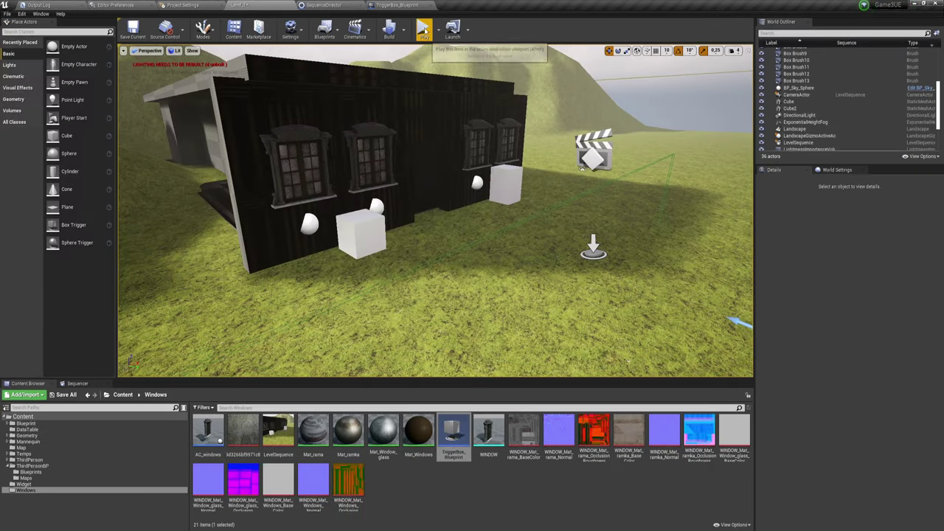
left_click(423, 29)
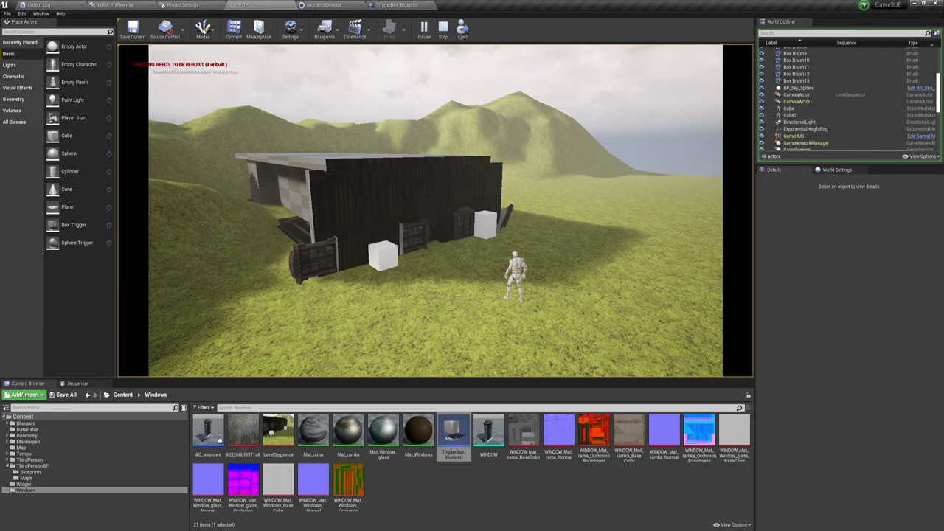
key("w")
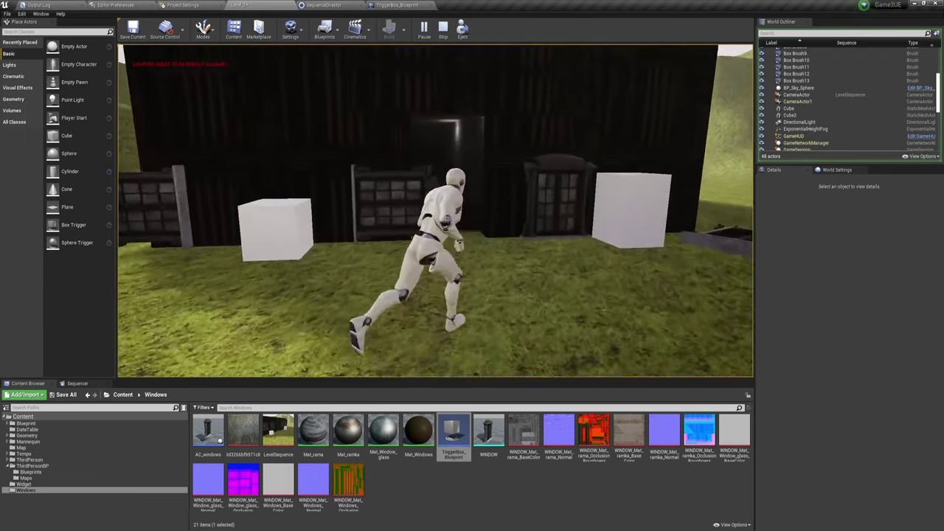
key("w")
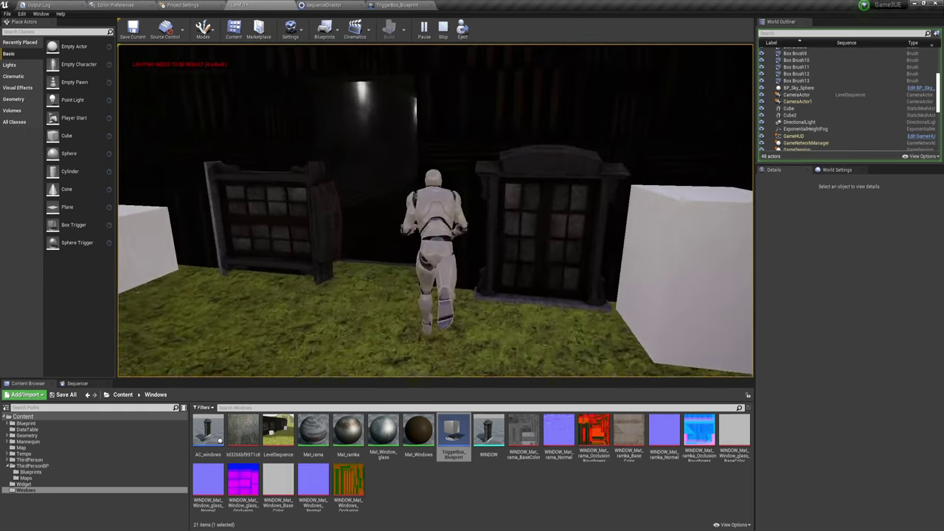
key("w")
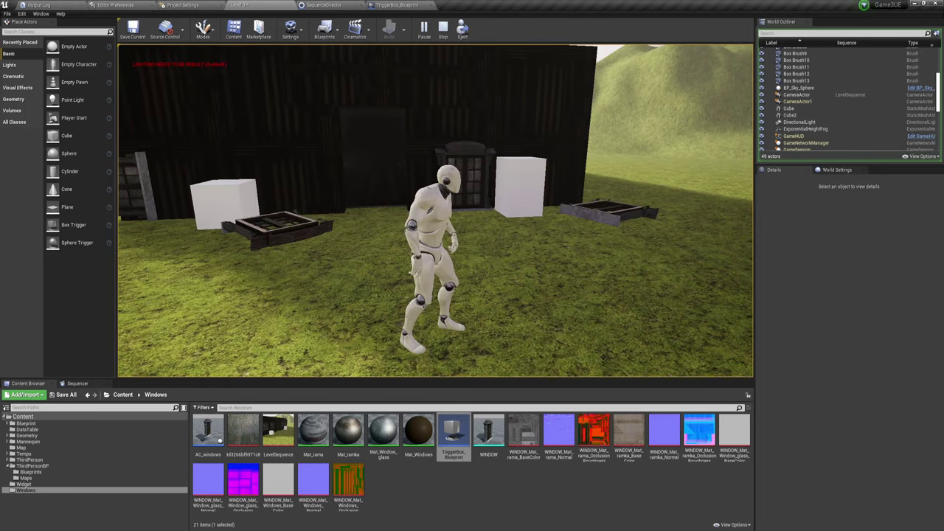
key("w")
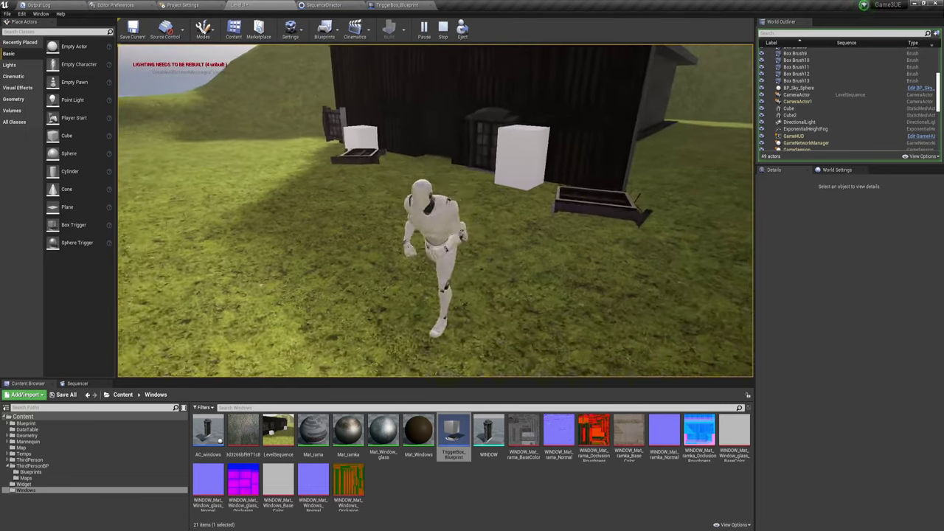
key("Escape")
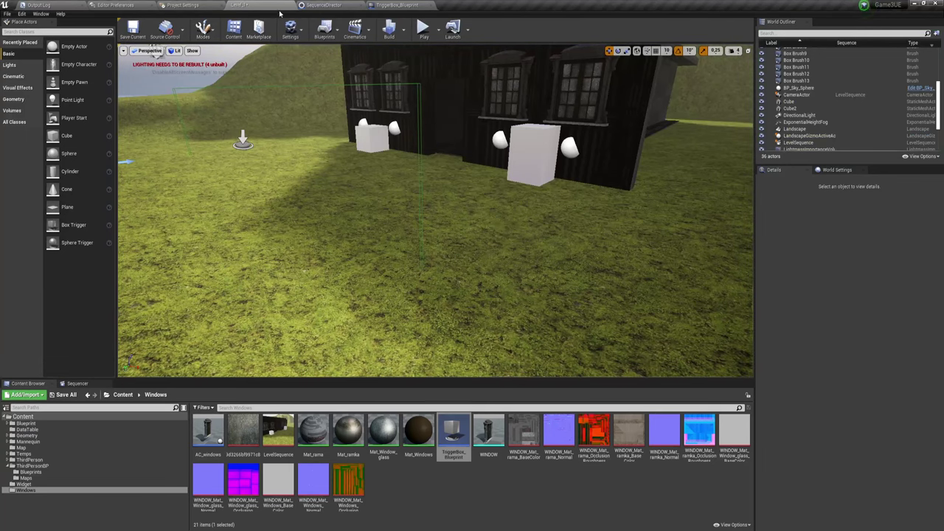
Step: In TriggerBox_Blueprint, zoom out to the chain's end and select the sequence player and Play nodes
left_click(402, 5)
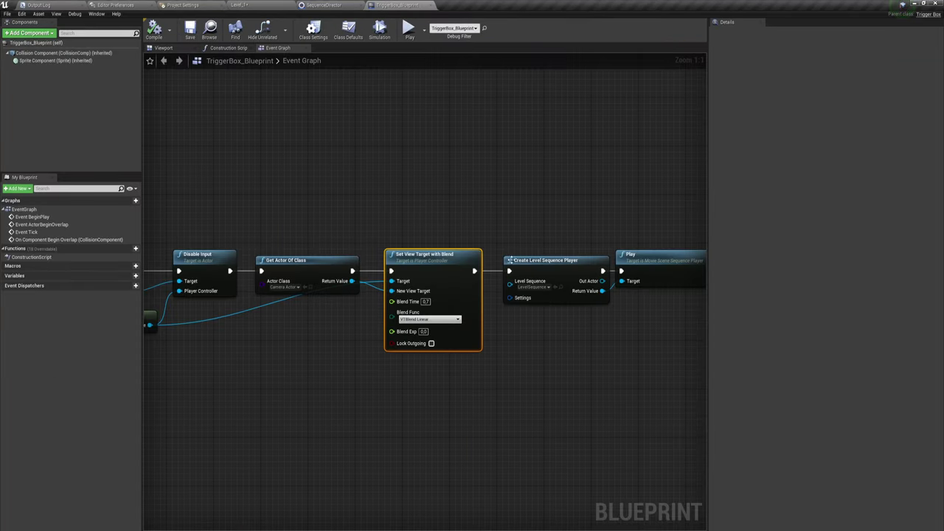
scroll(509, 260, "down", 2)
right_click_drag(544, 241, 318, 212)
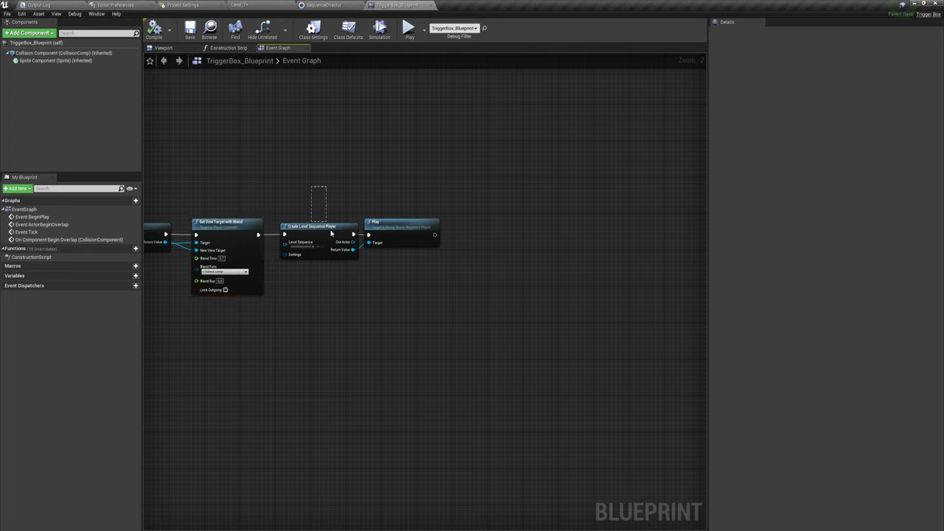
left_click_drag(331, 233, 463, 267)
Step: Append a DestroyActor node after Play, align it, and launch a test play
left_click_drag(438, 235, 457, 238)
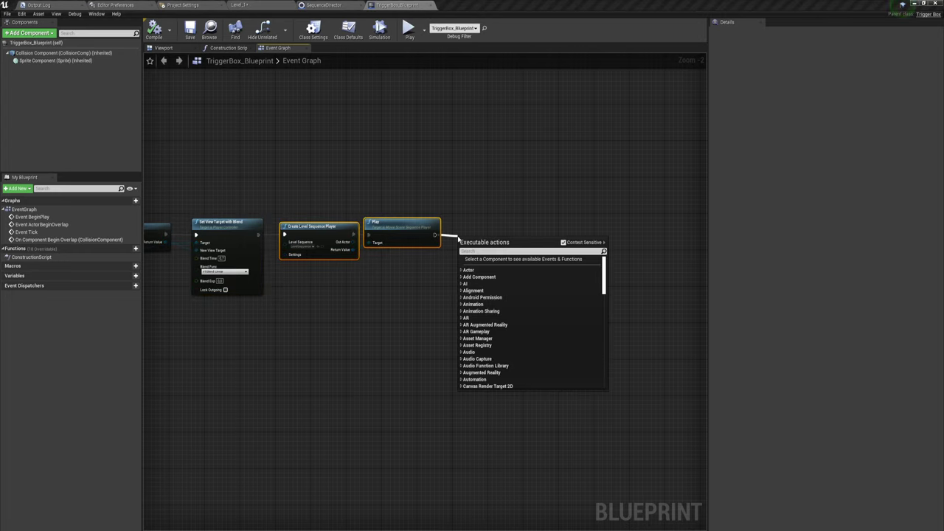
type("destroy")
left_click(498, 327)
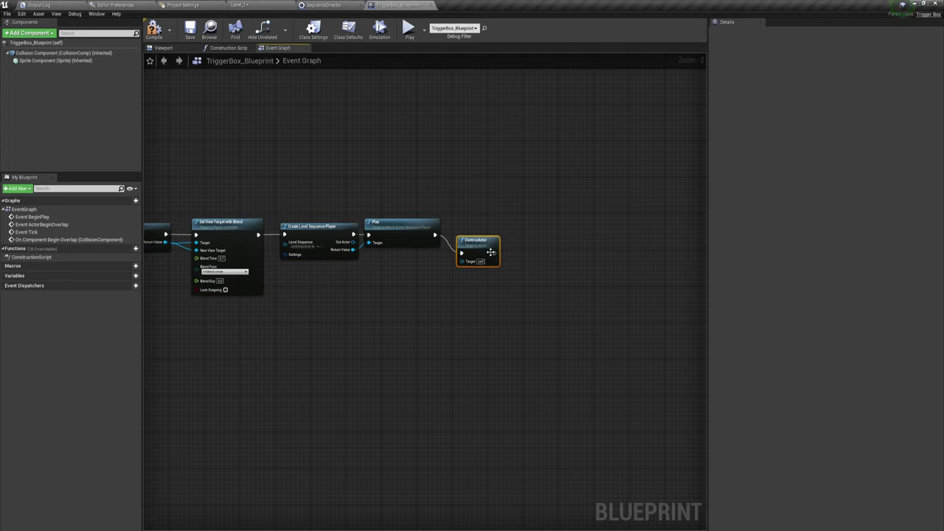
left_click_drag(490, 252, 490, 238)
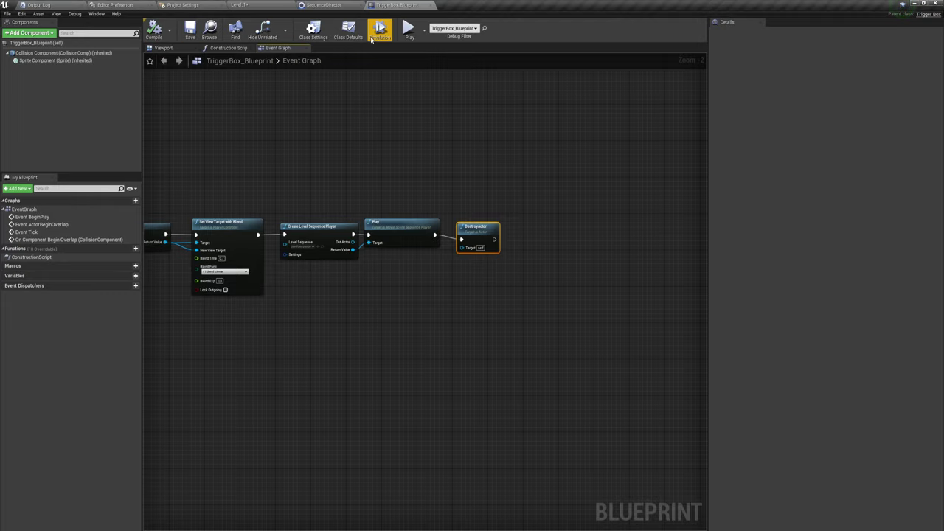
left_click(407, 31)
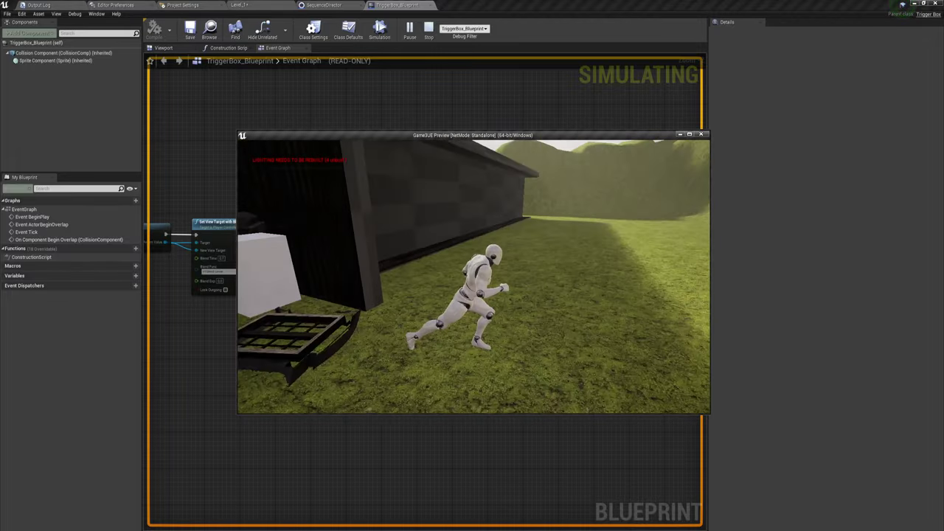
Step: Stop the test play and fly the Level_1 viewport back to show the whole building
key("Escape")
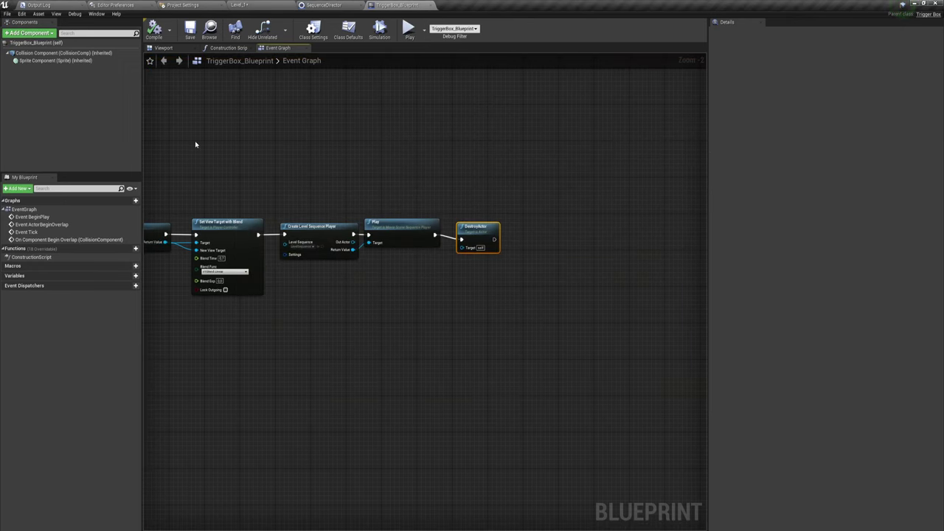
left_click(254, 4)
left_click_drag(291, 71, 626, 175)
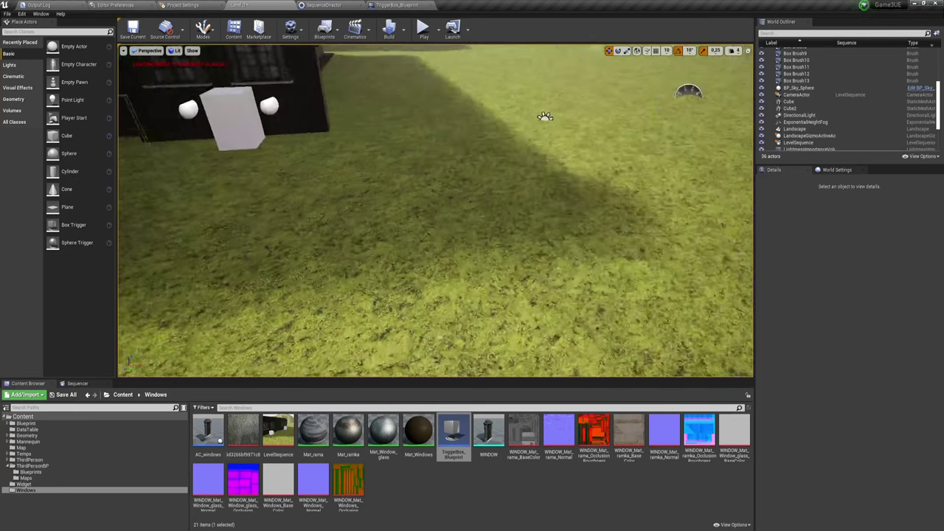